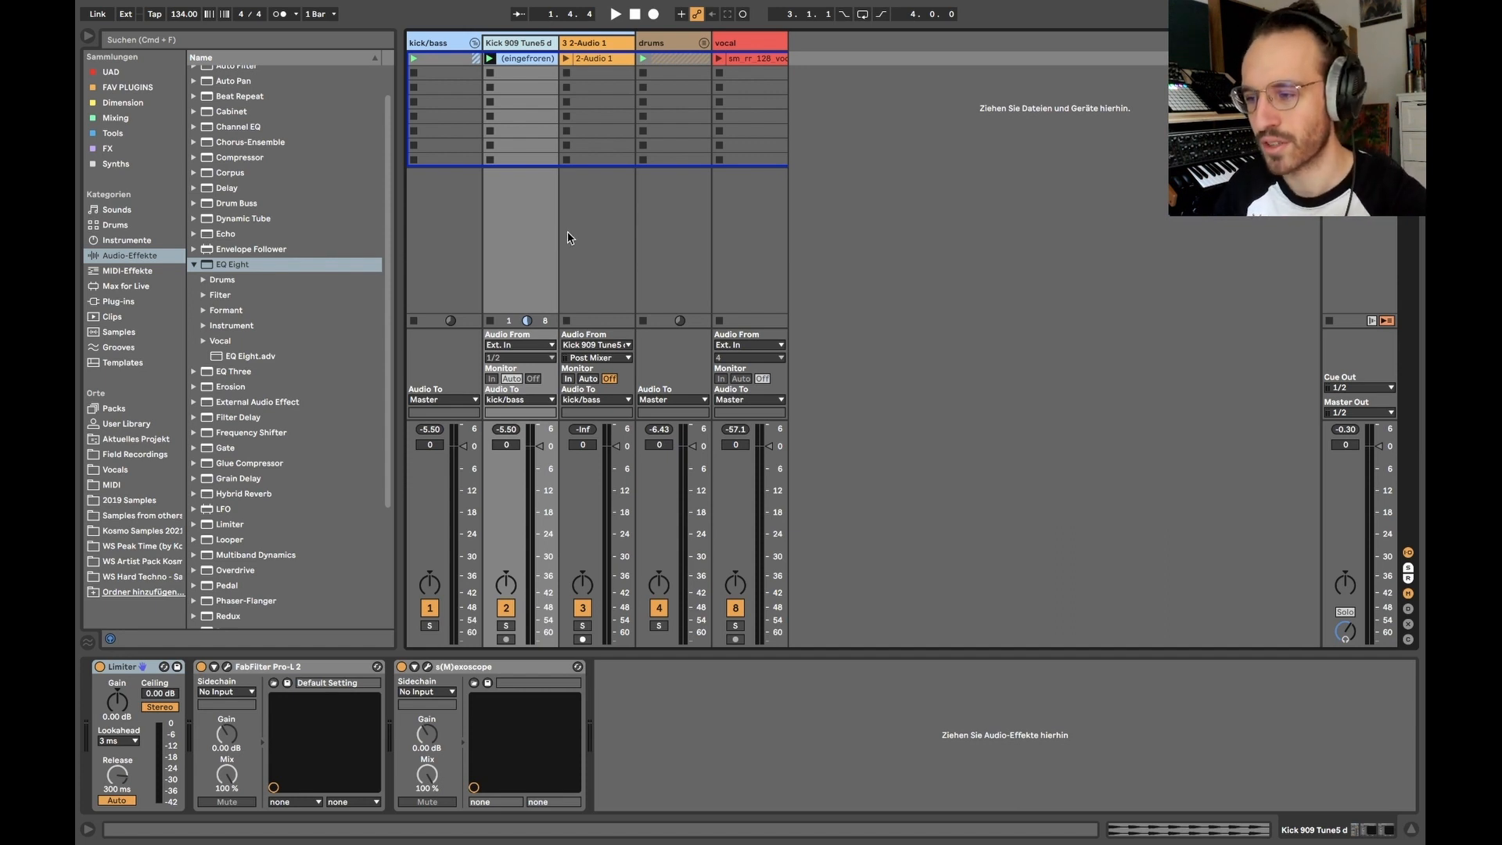
Select the Master track and play the project briefly to check its Limiter at work
left_click(1360, 43)
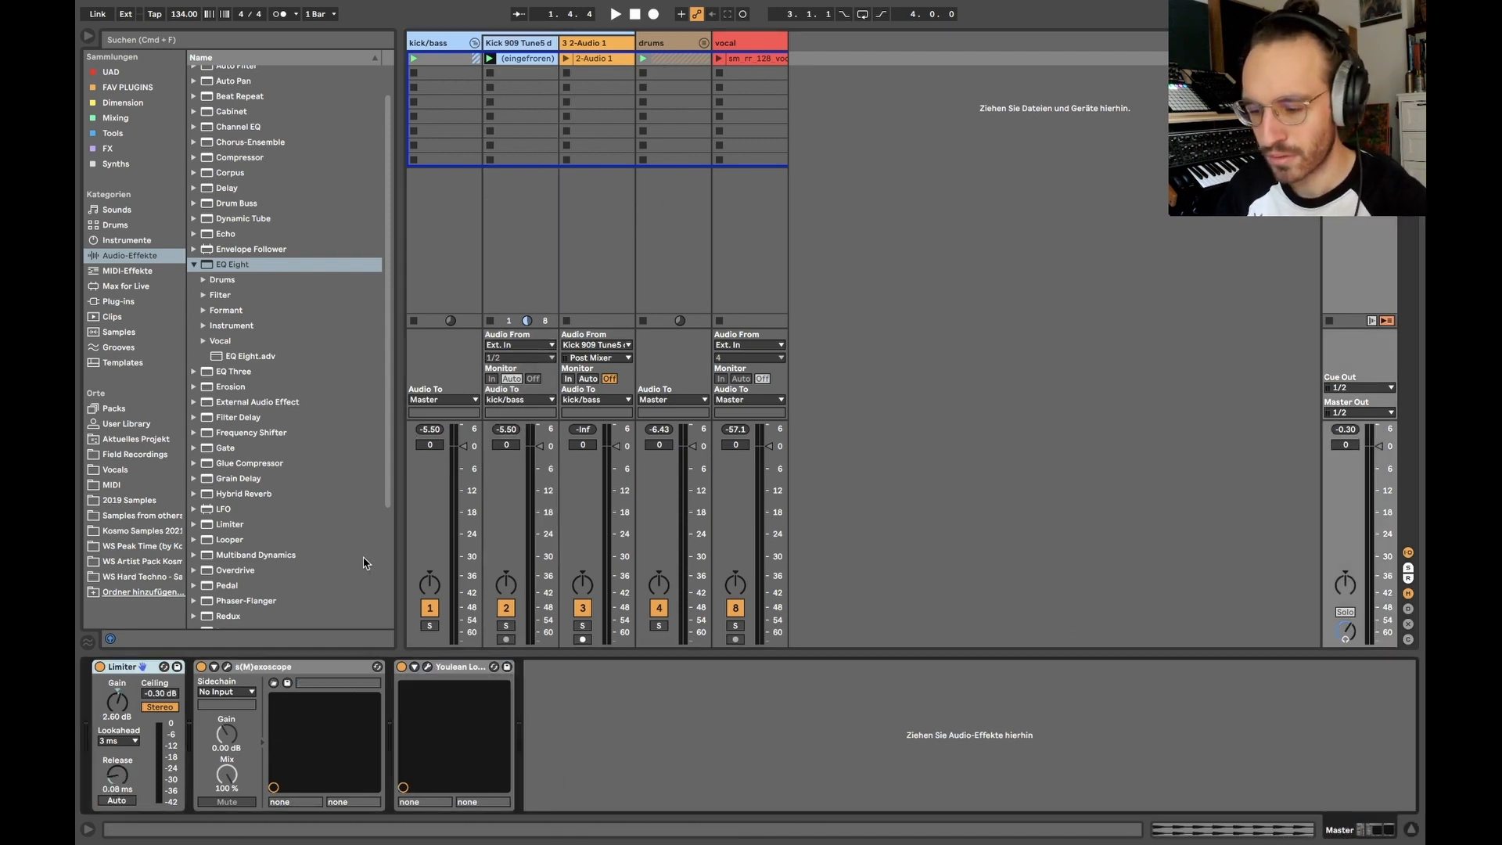
key("space")
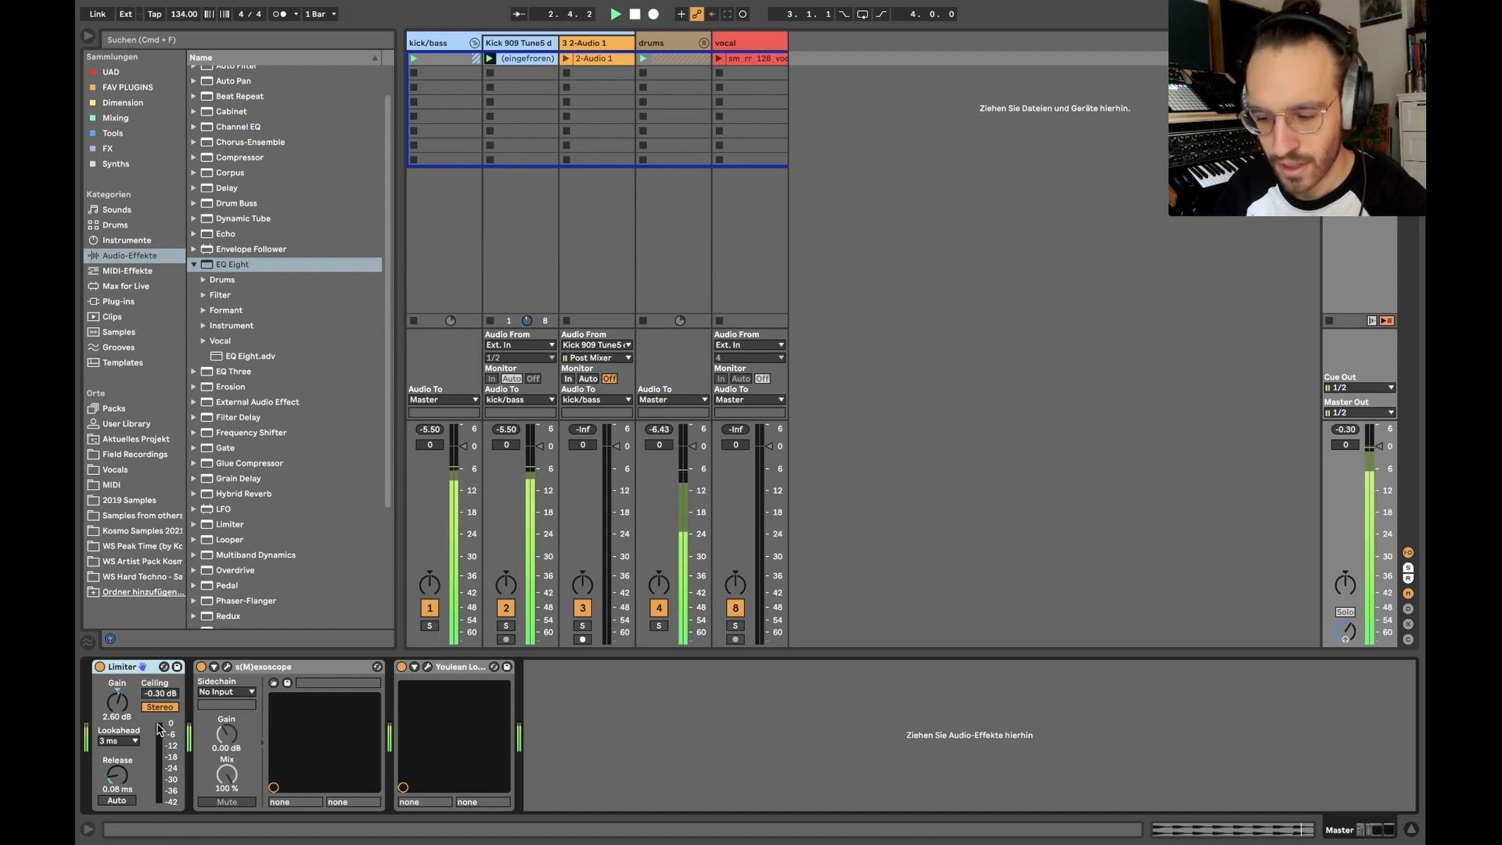
key("space")
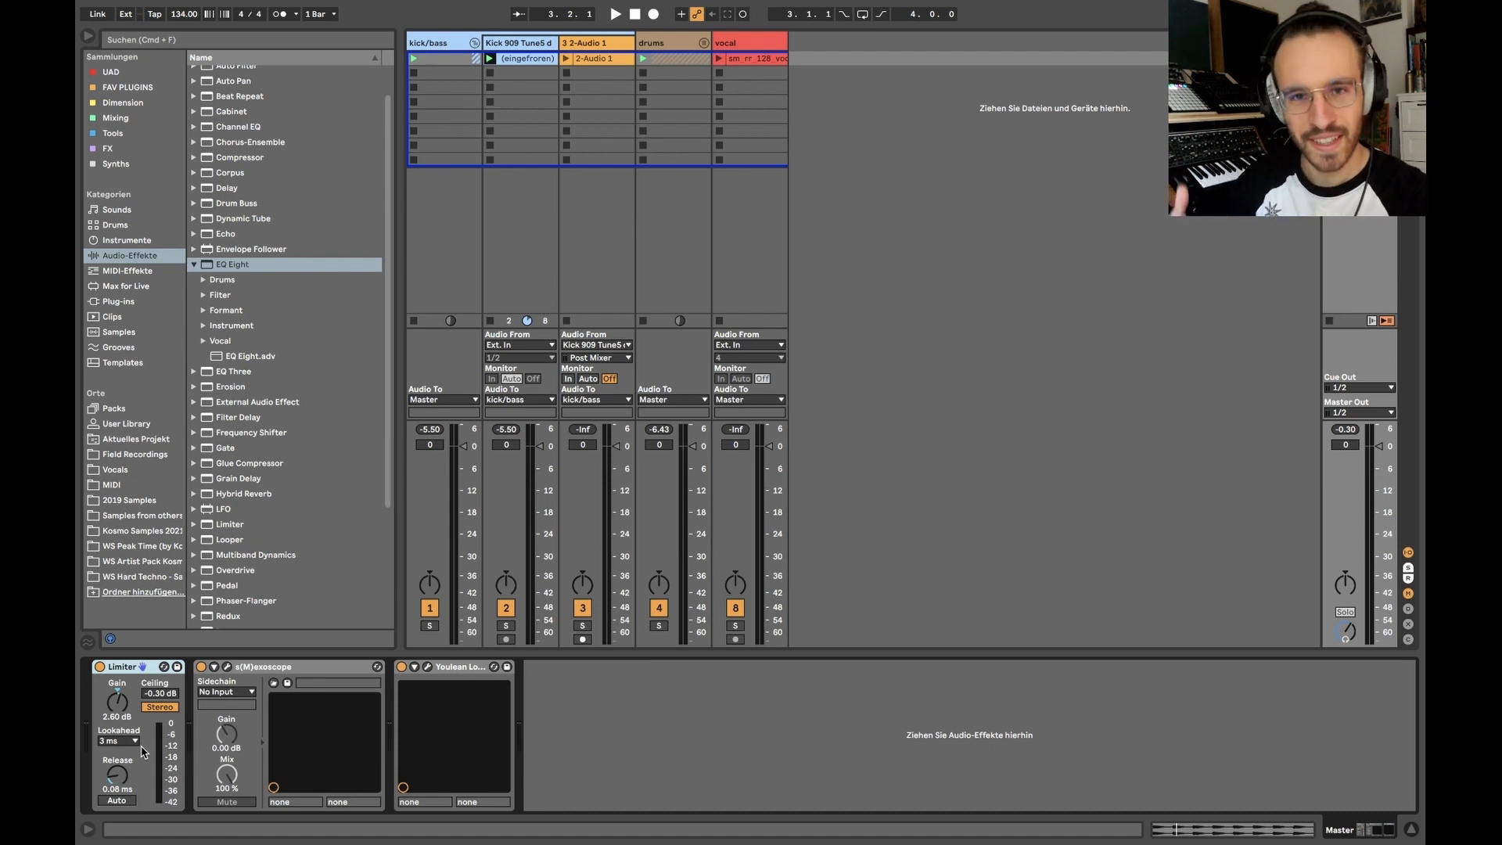
Open the s(M)exoscope on the Master track and compare the waveform with the Limiter bypassed and enabled during playback
left_click(226, 667)
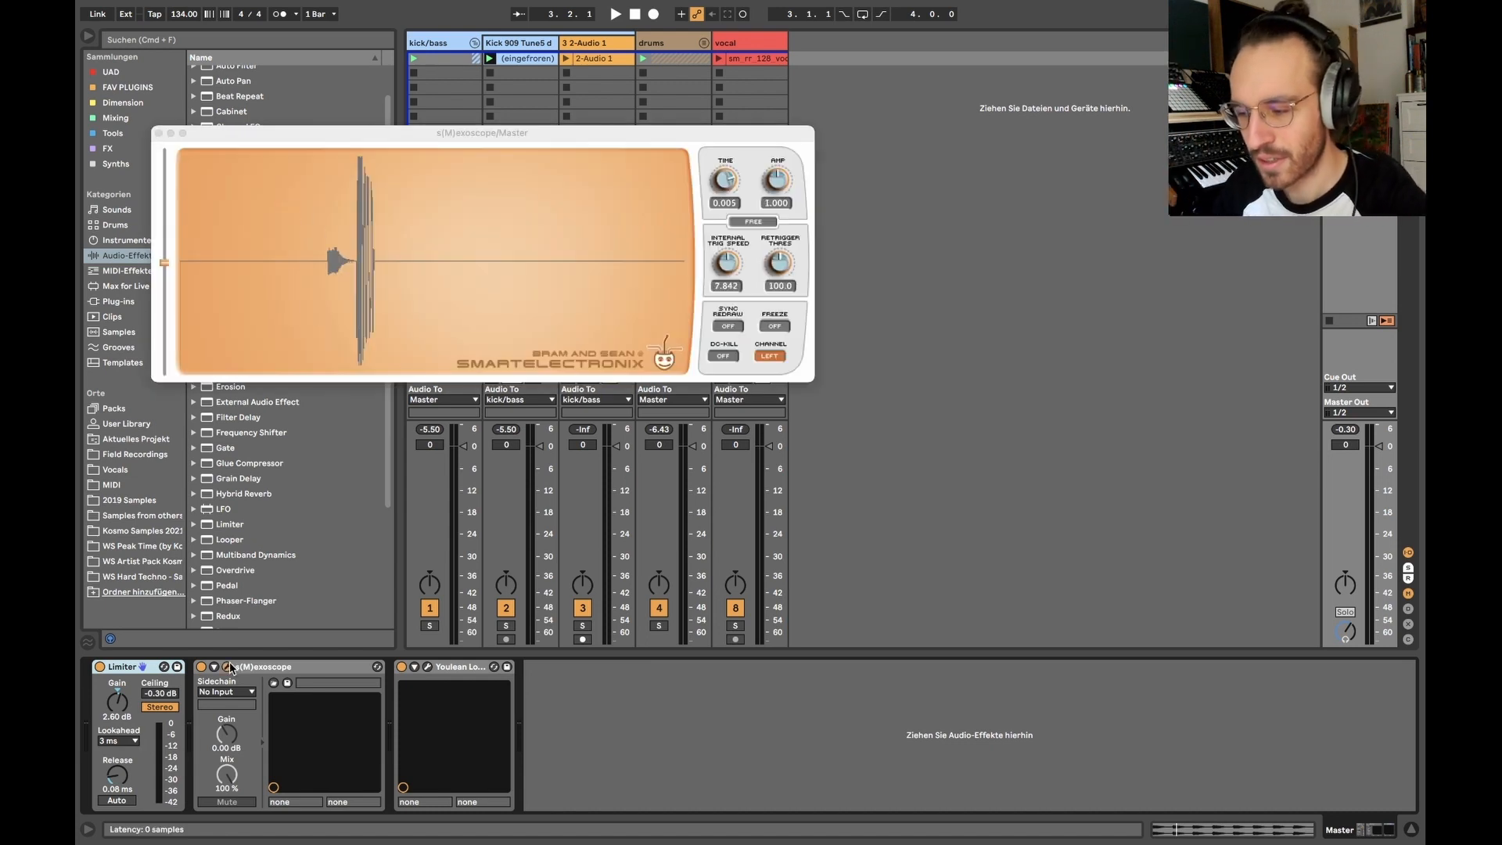
key("space")
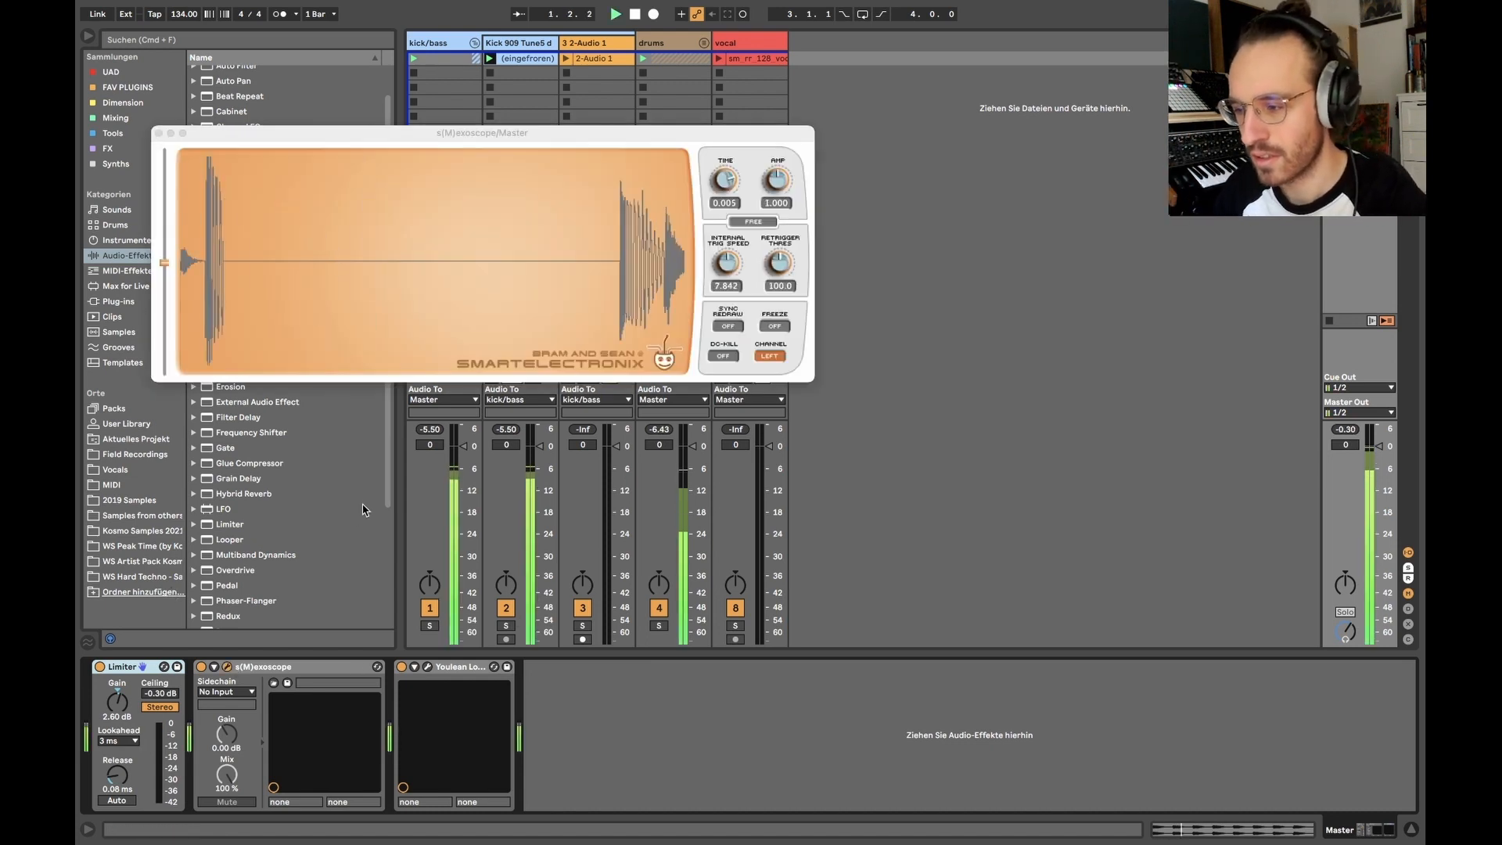
left_click(99, 667)
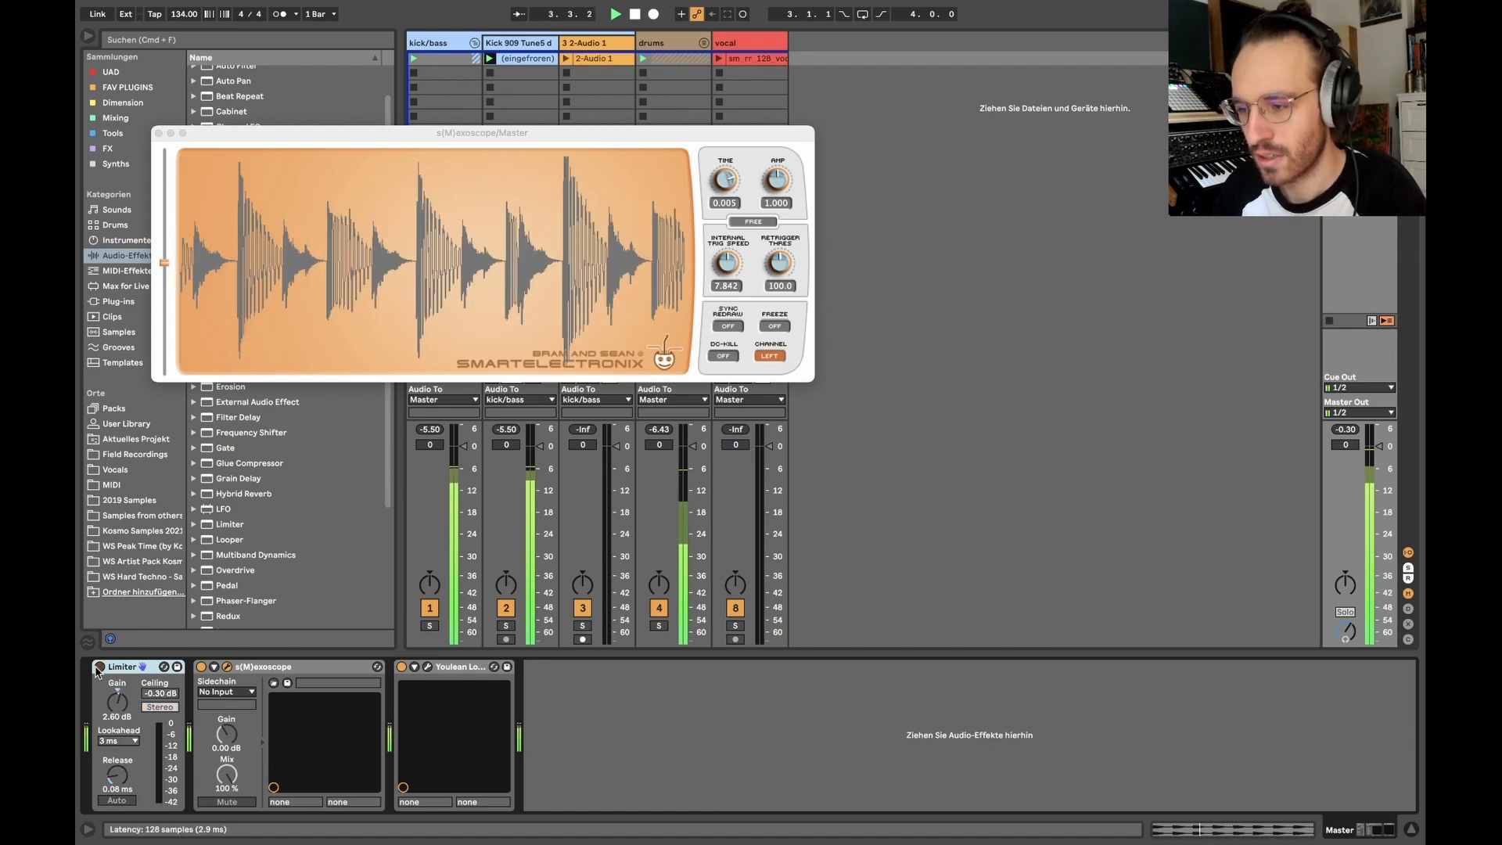
left_click(99, 666)
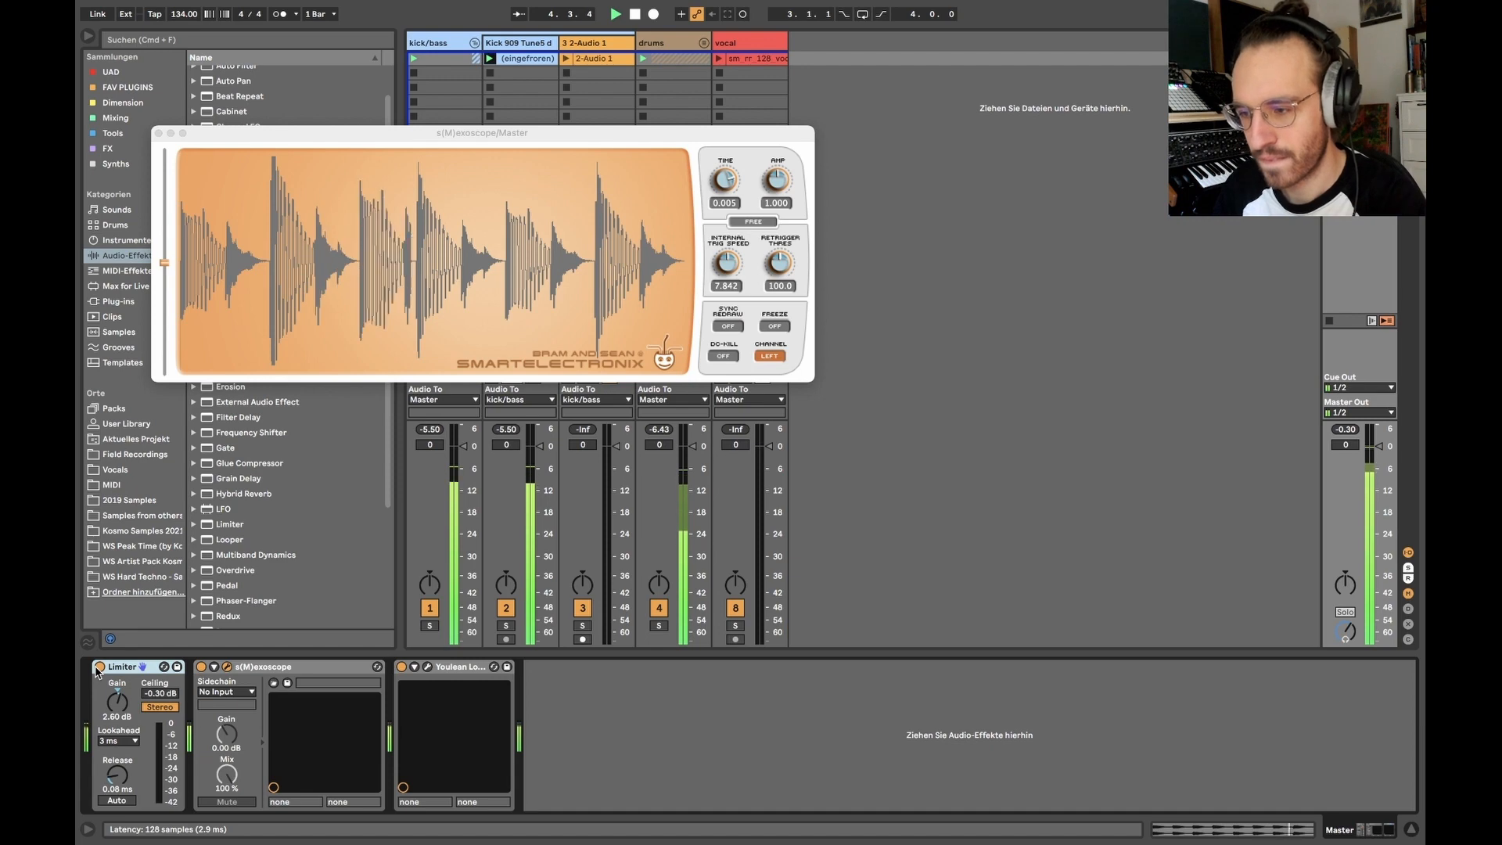
key("space")
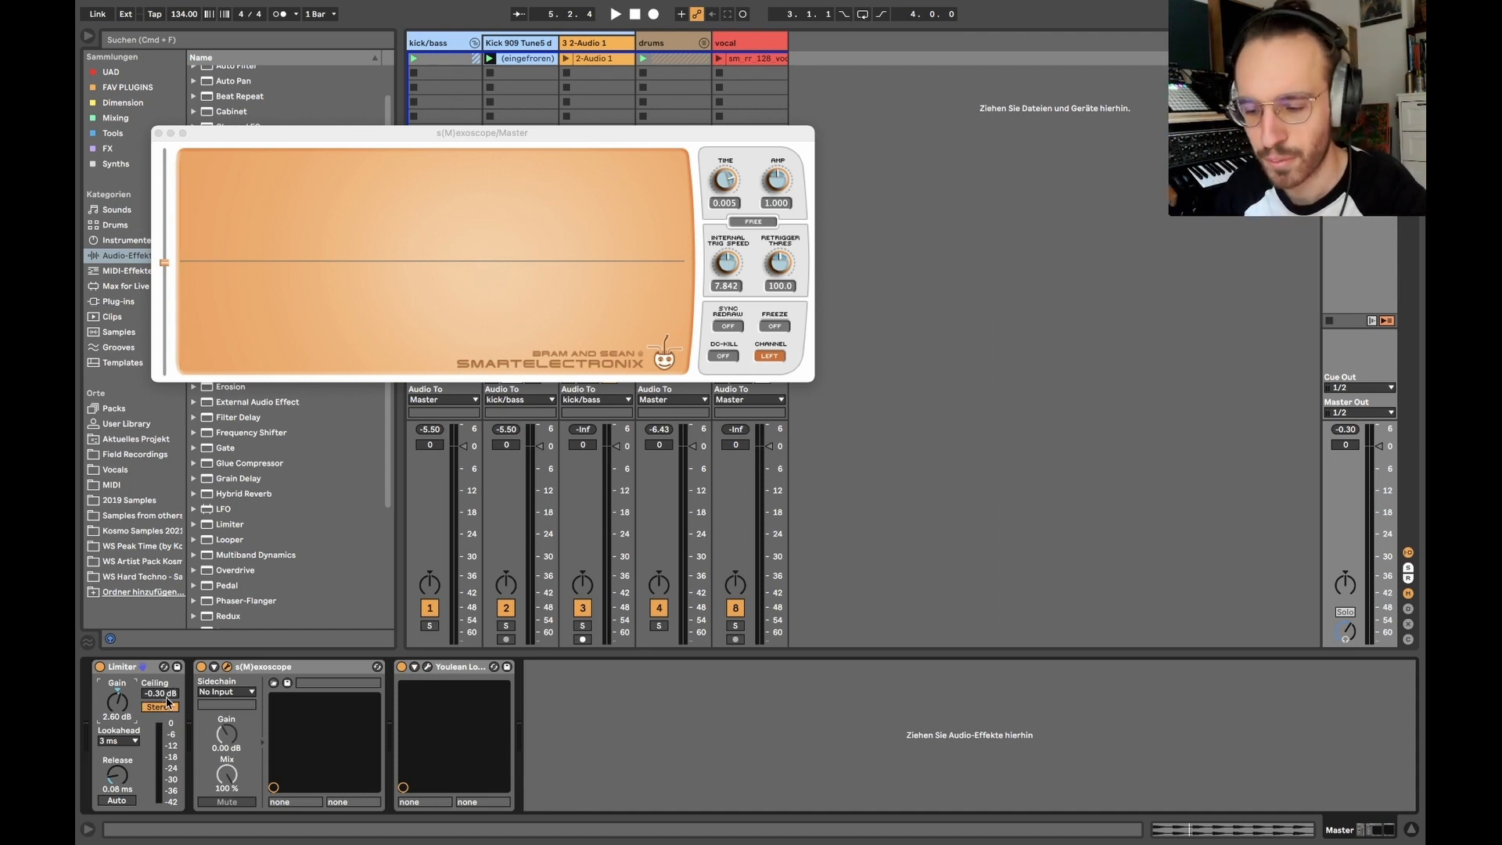
Reset the Master Limiter's gain to 0 dB, set its ceiling to -3 dB, and play the project
left_click(121, 707)
key("Delete")
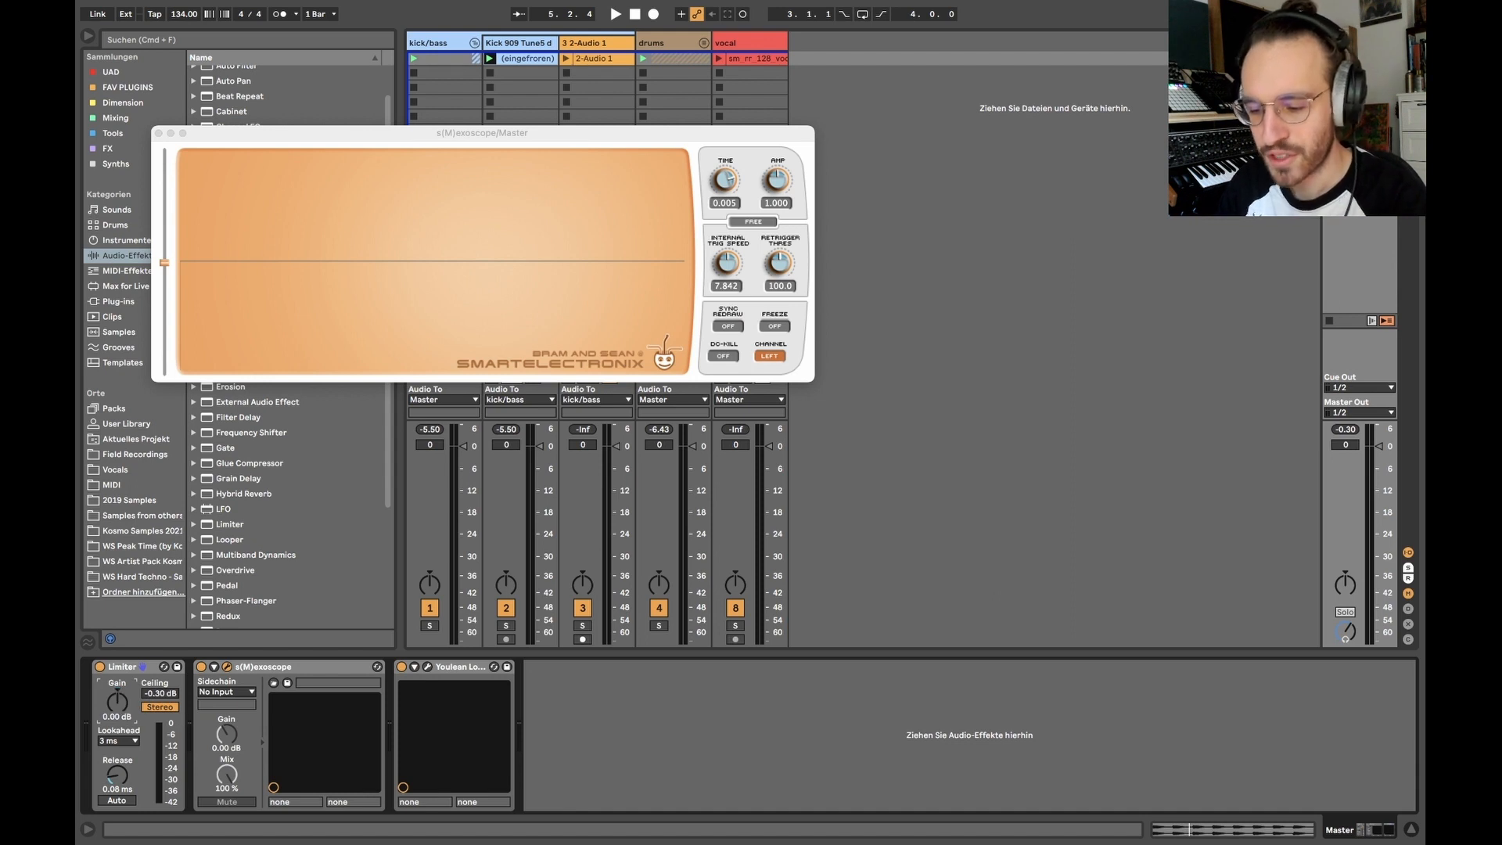
left_click(159, 694)
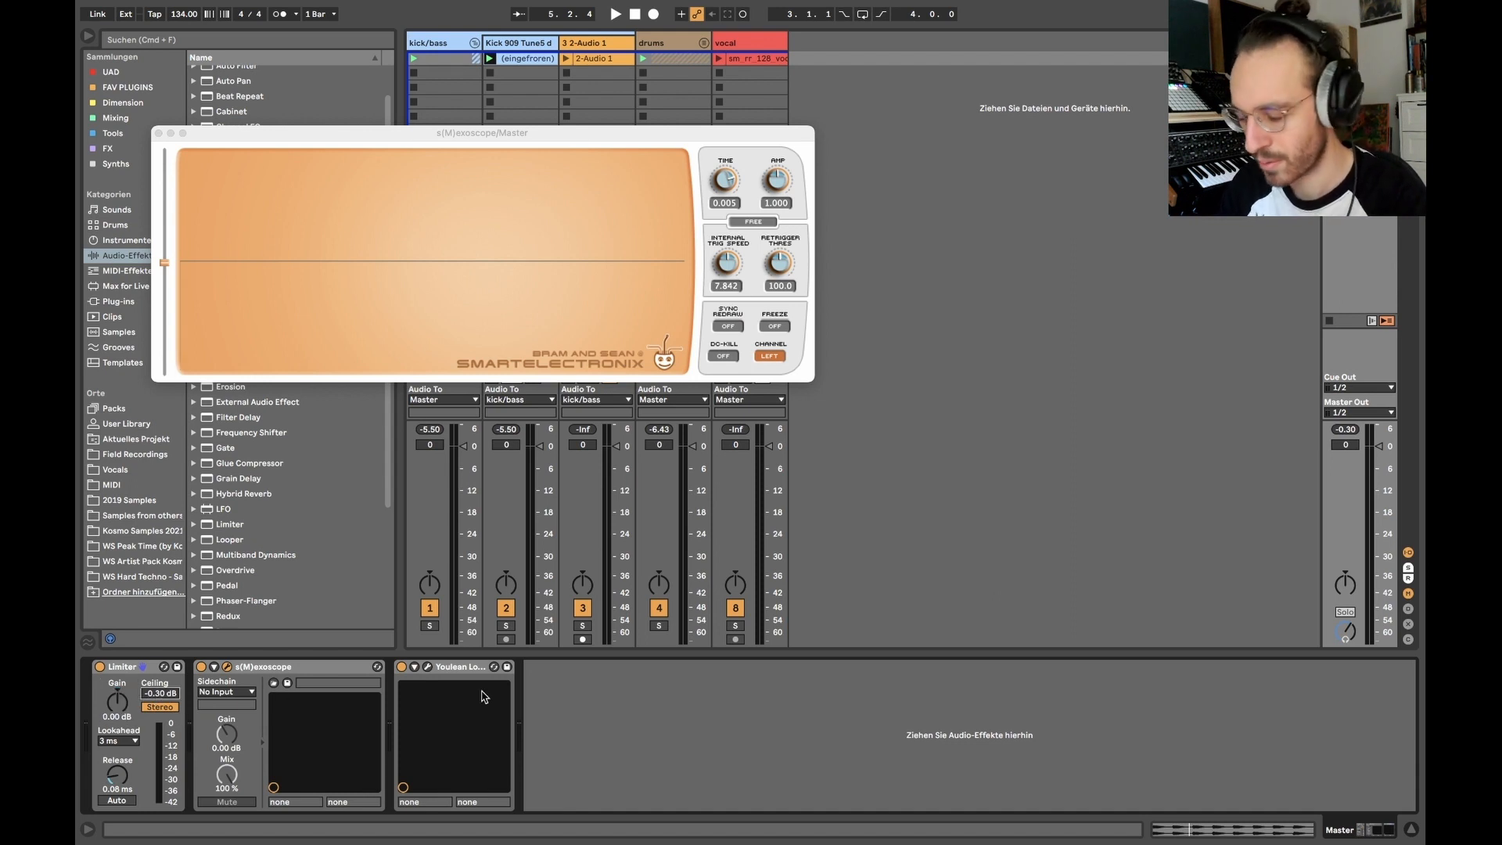
type("-3")
key("Return")
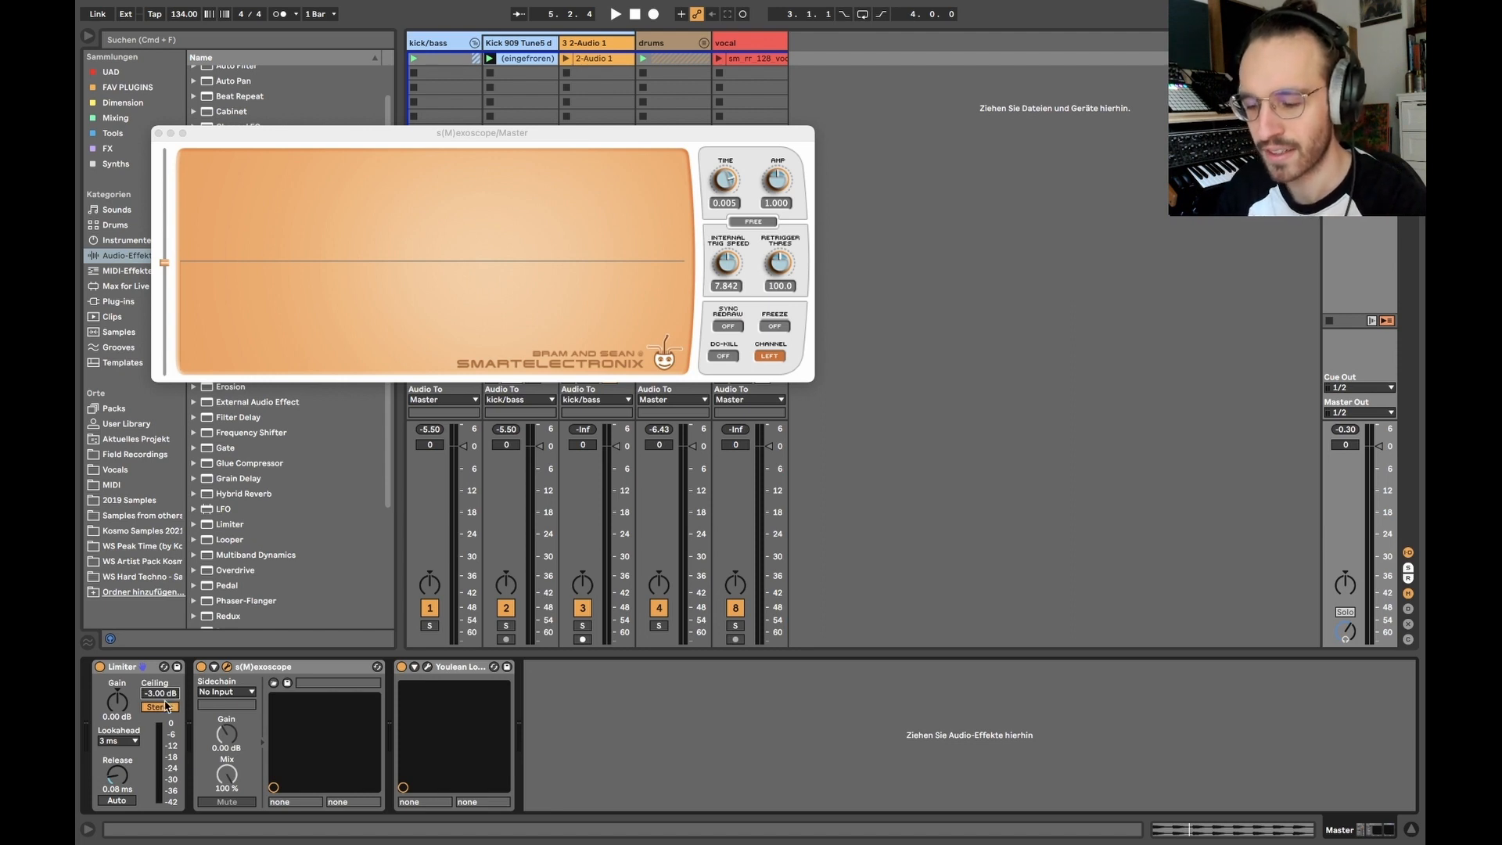
key("space")
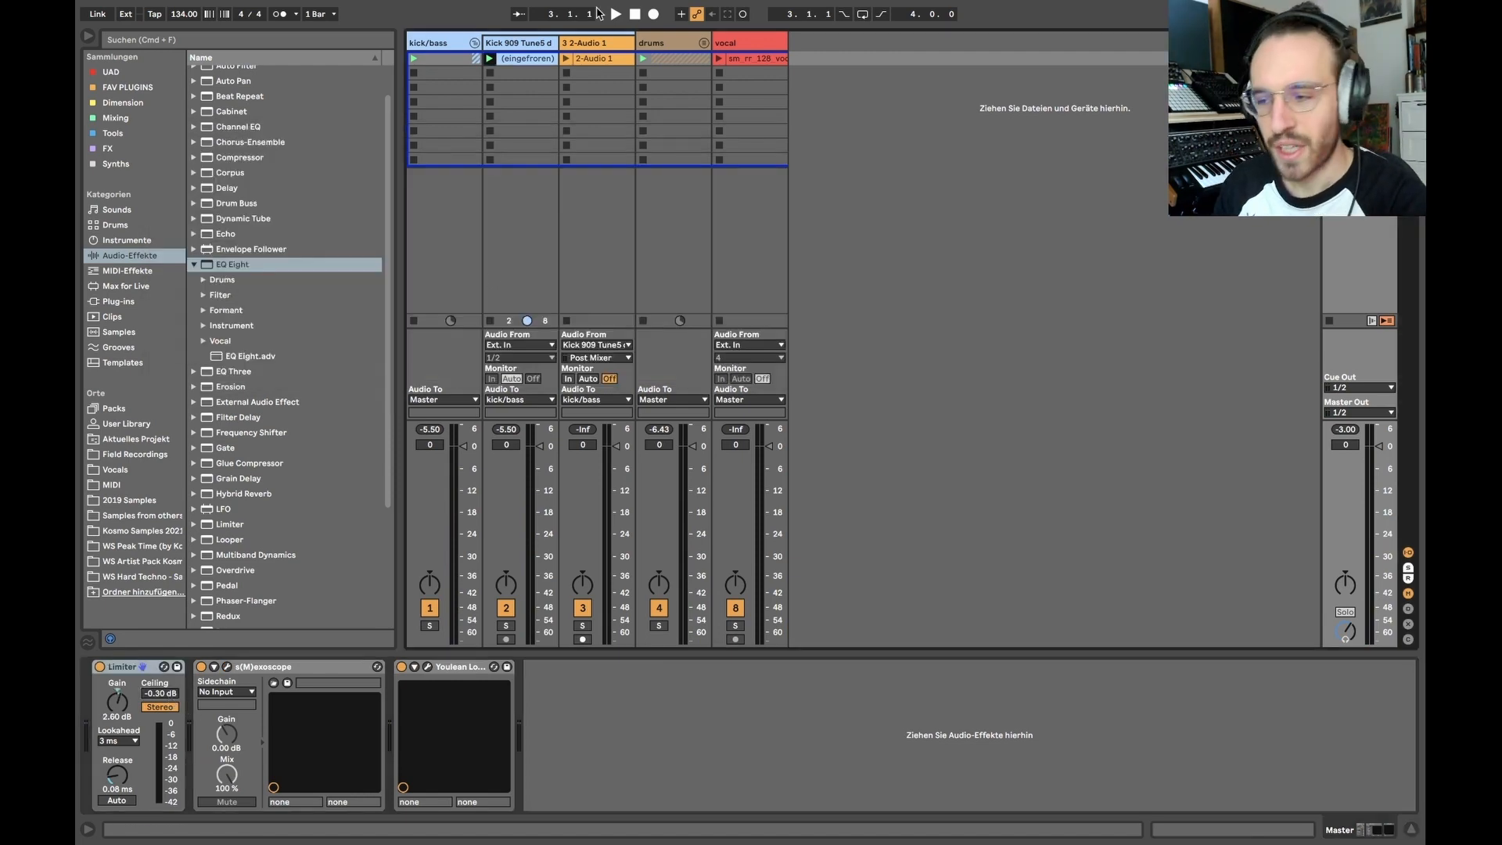
Open the s(M)exoscope of the Kick 909 track and move its window clear of the mixer controls
left_click(514, 55)
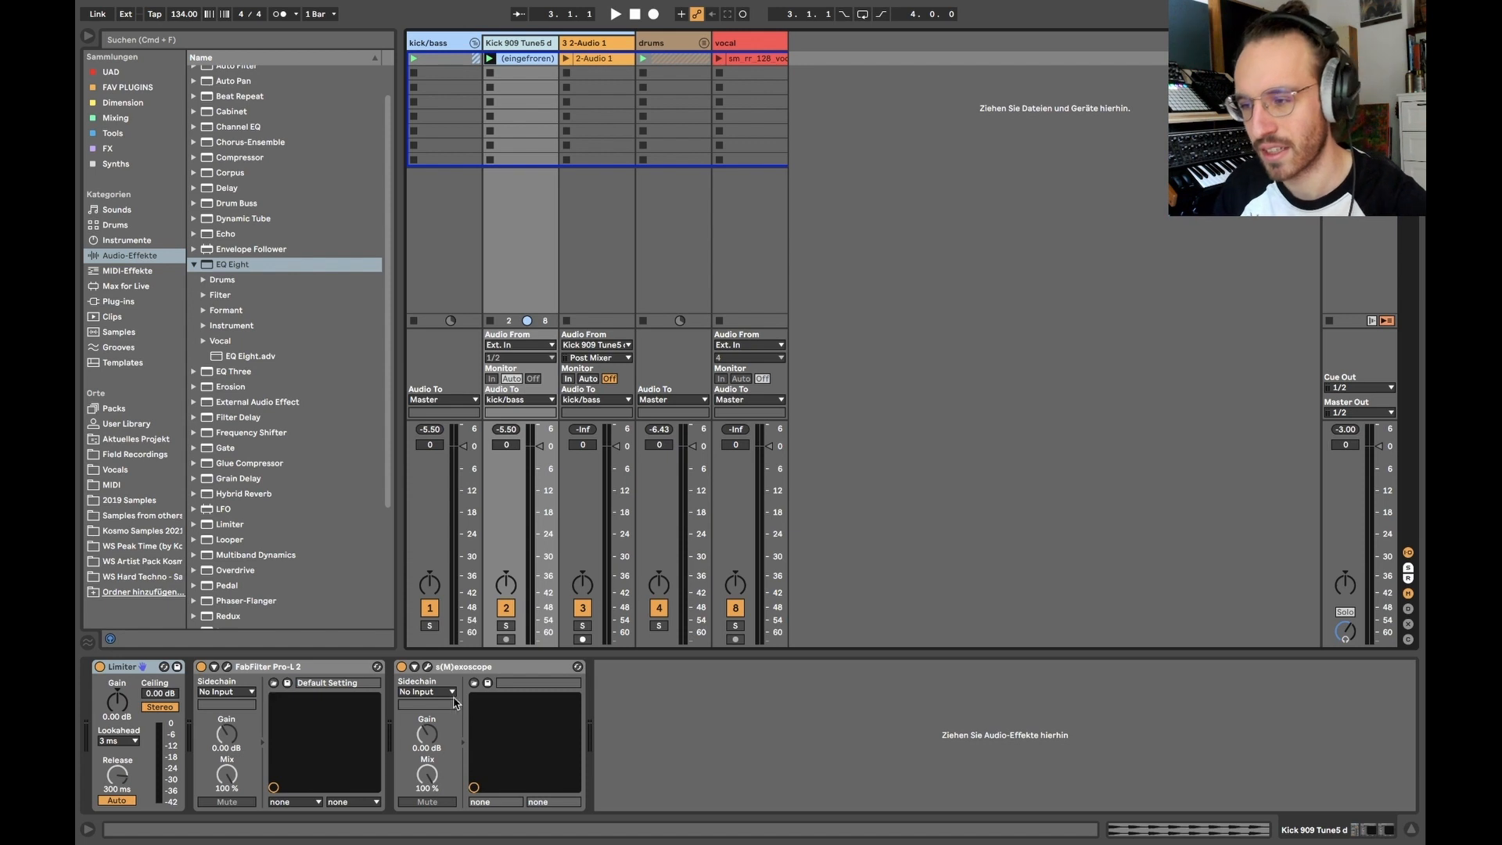
left_click(428, 666)
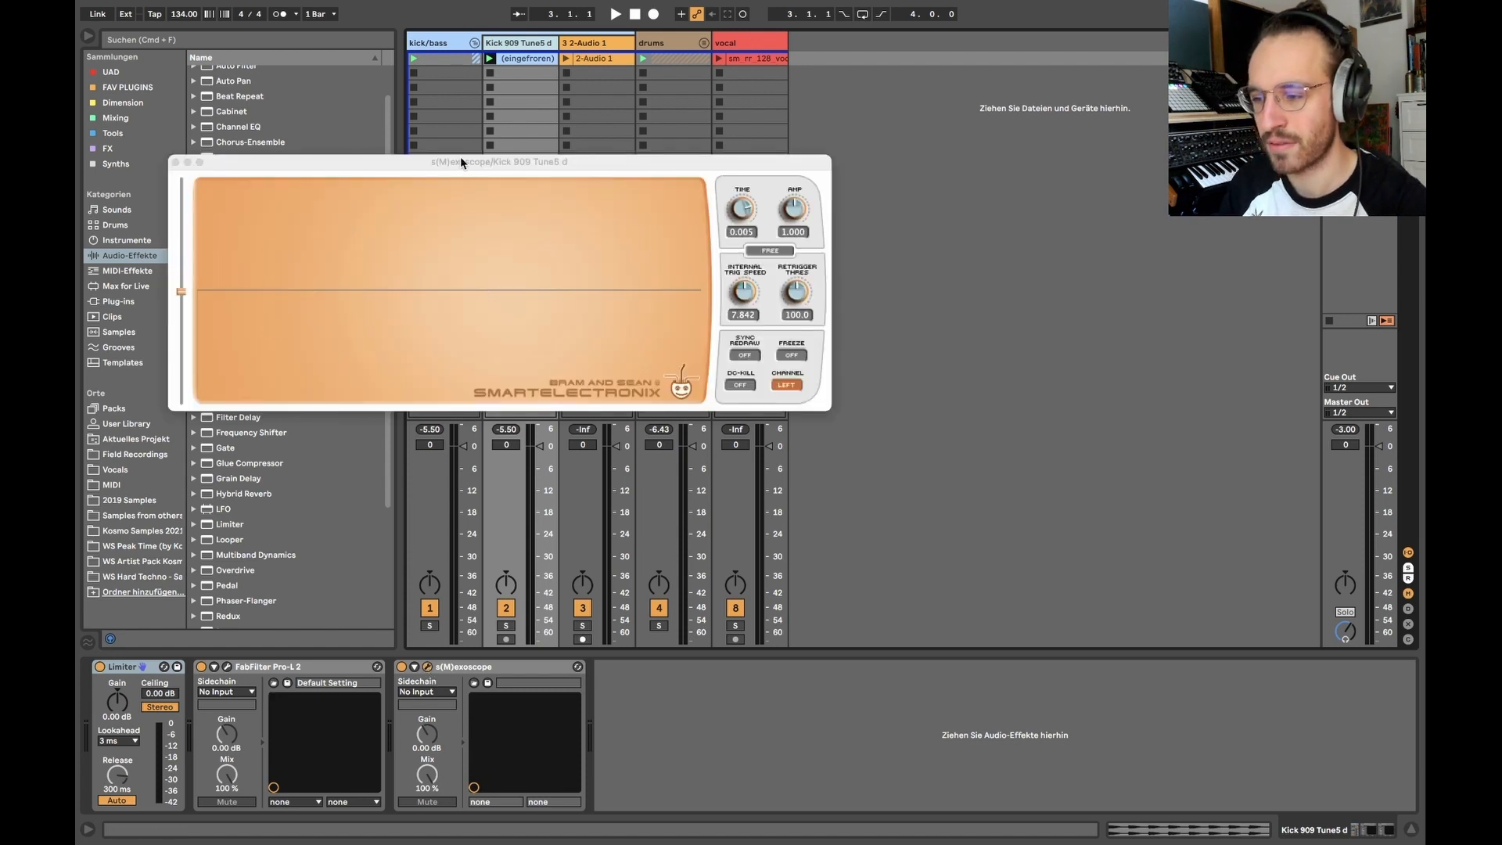
left_click_drag(461, 162, 645, 111)
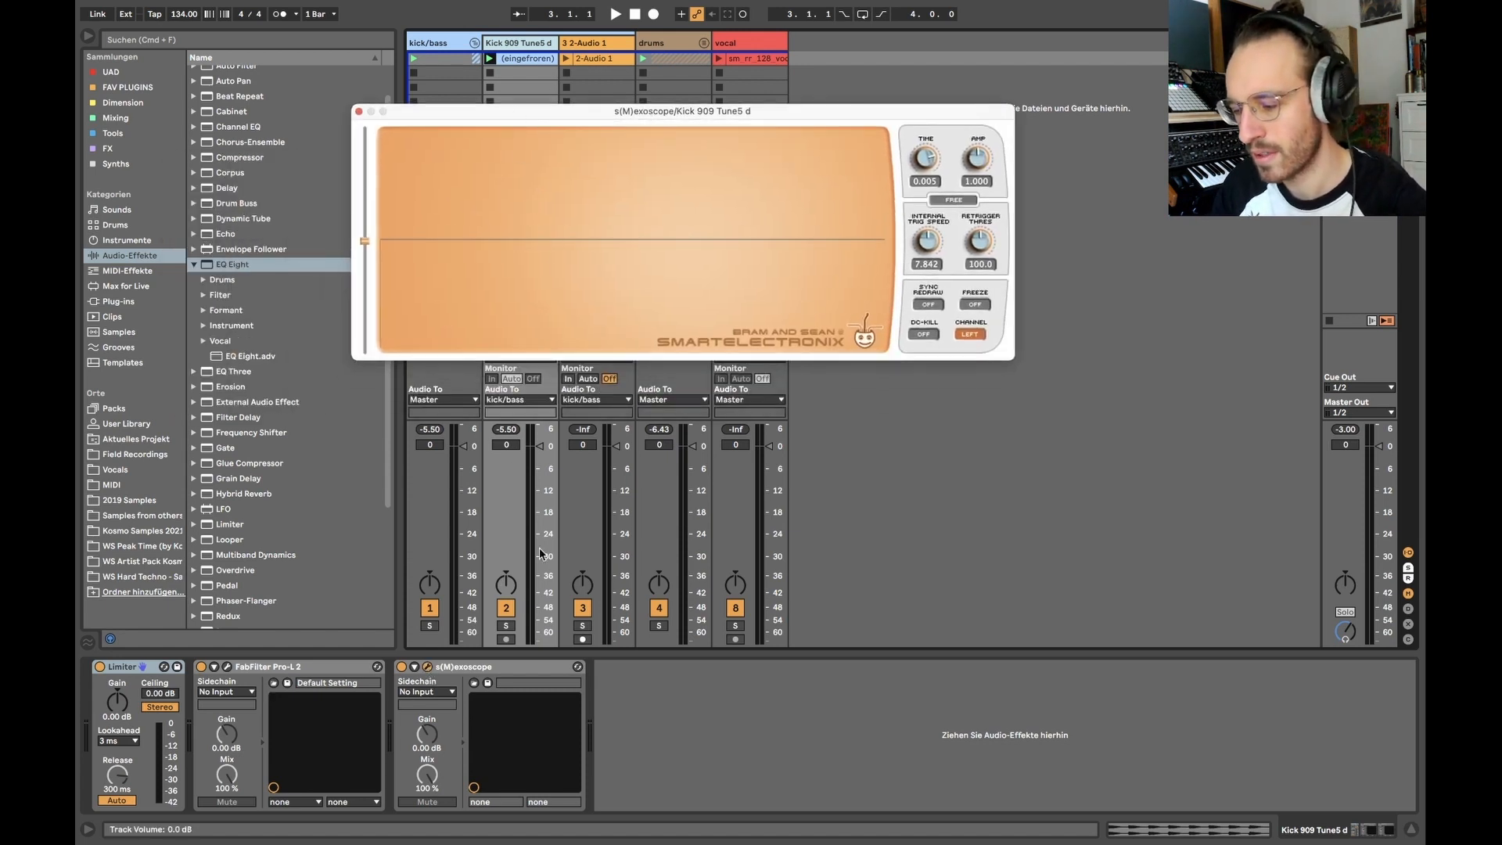
Solo the Kick 909 track, play it, and freeze its waveform in the oscilloscope
left_click(506, 625)
key("space")
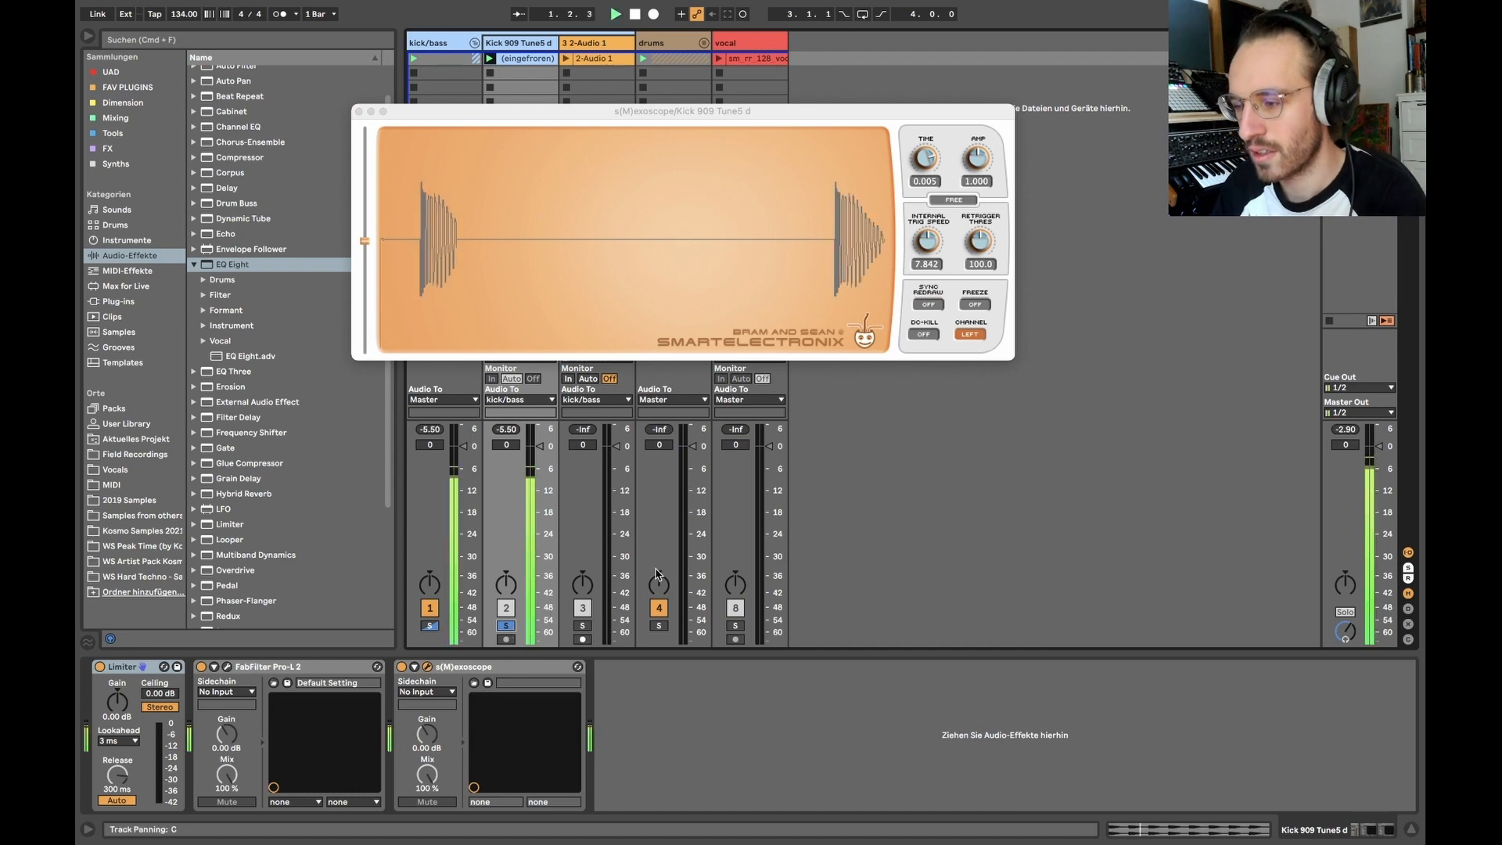
left_click(974, 304)
key("space")
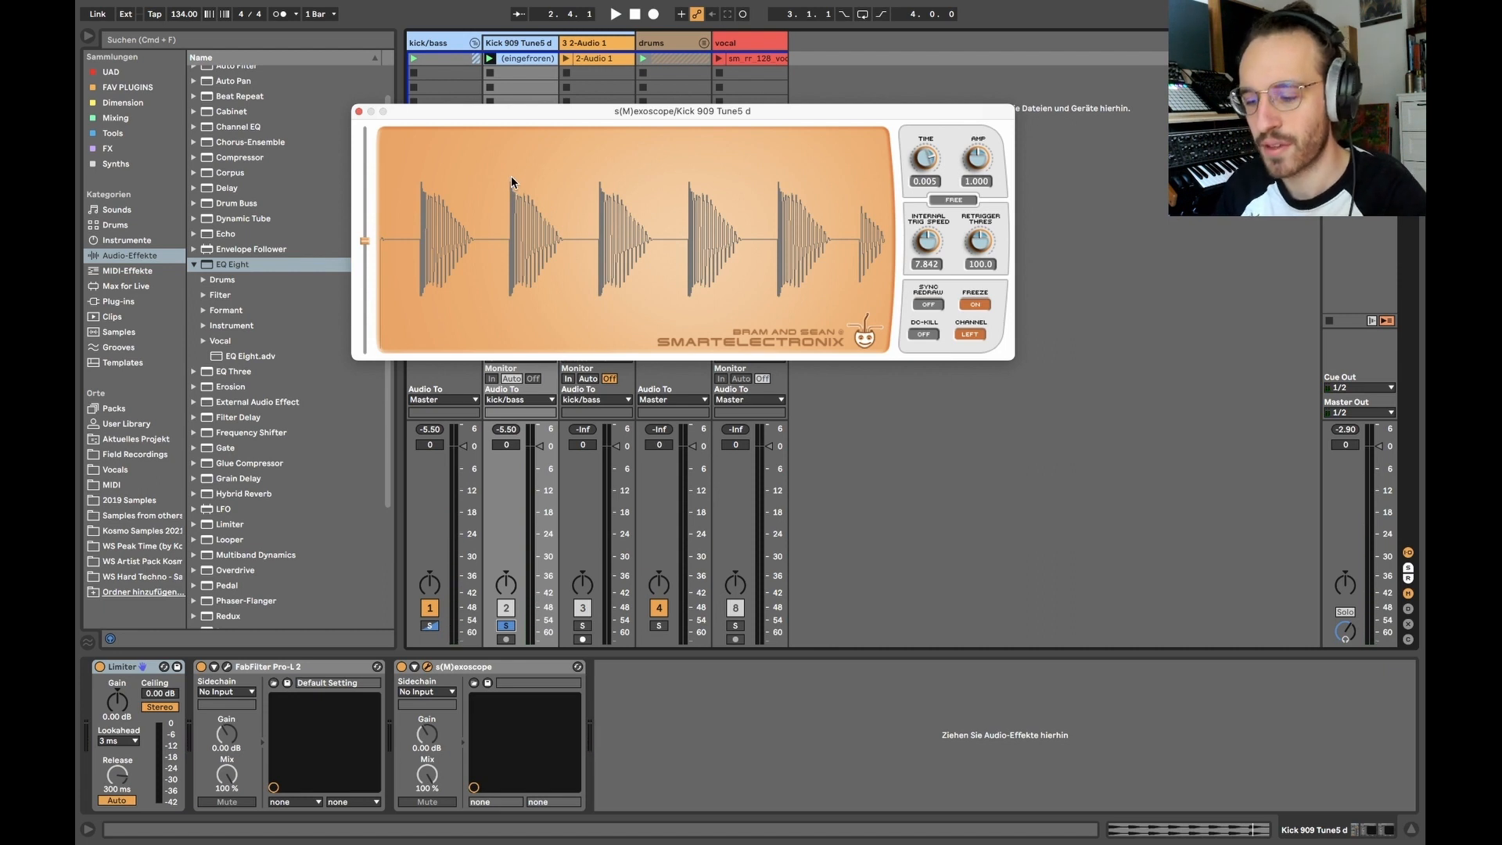
Look at the kick track's FabFilter Pro-L 2 settings and return to the oscilloscope
left_click(358, 112)
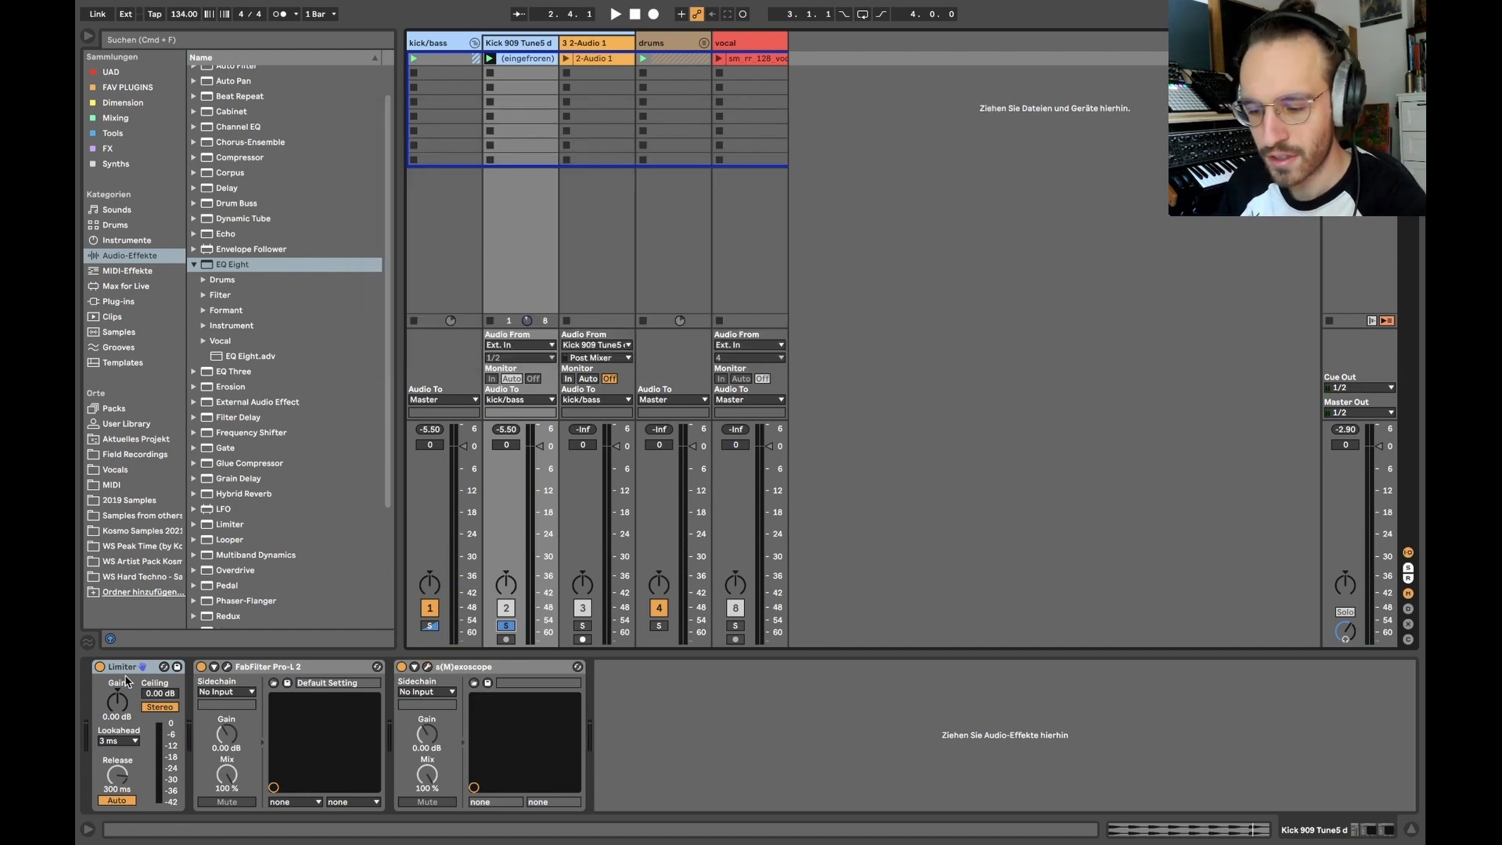
left_click(226, 667)
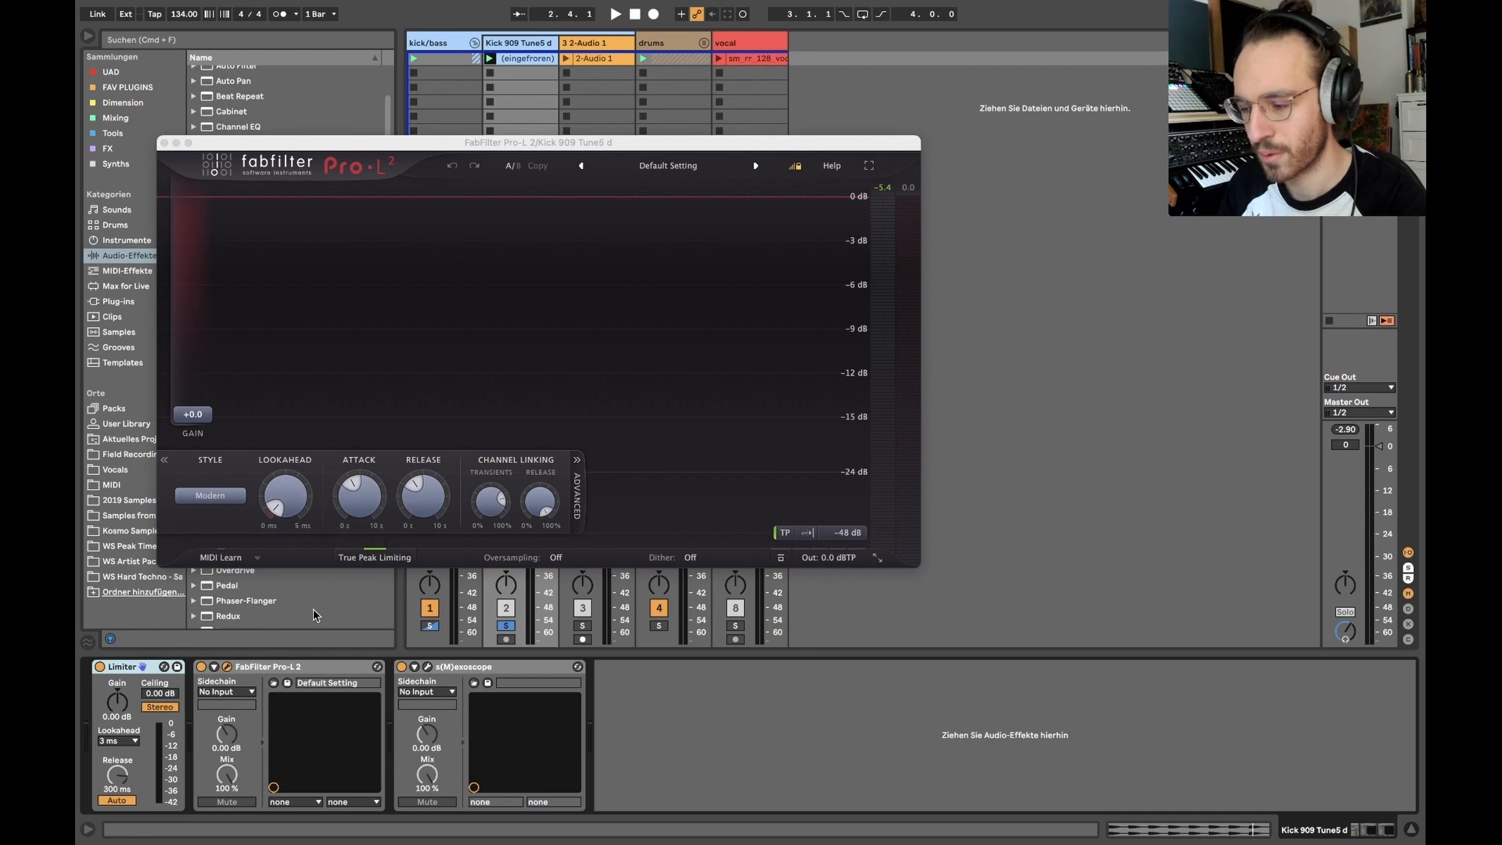
left_click(227, 667)
left_click(427, 667)
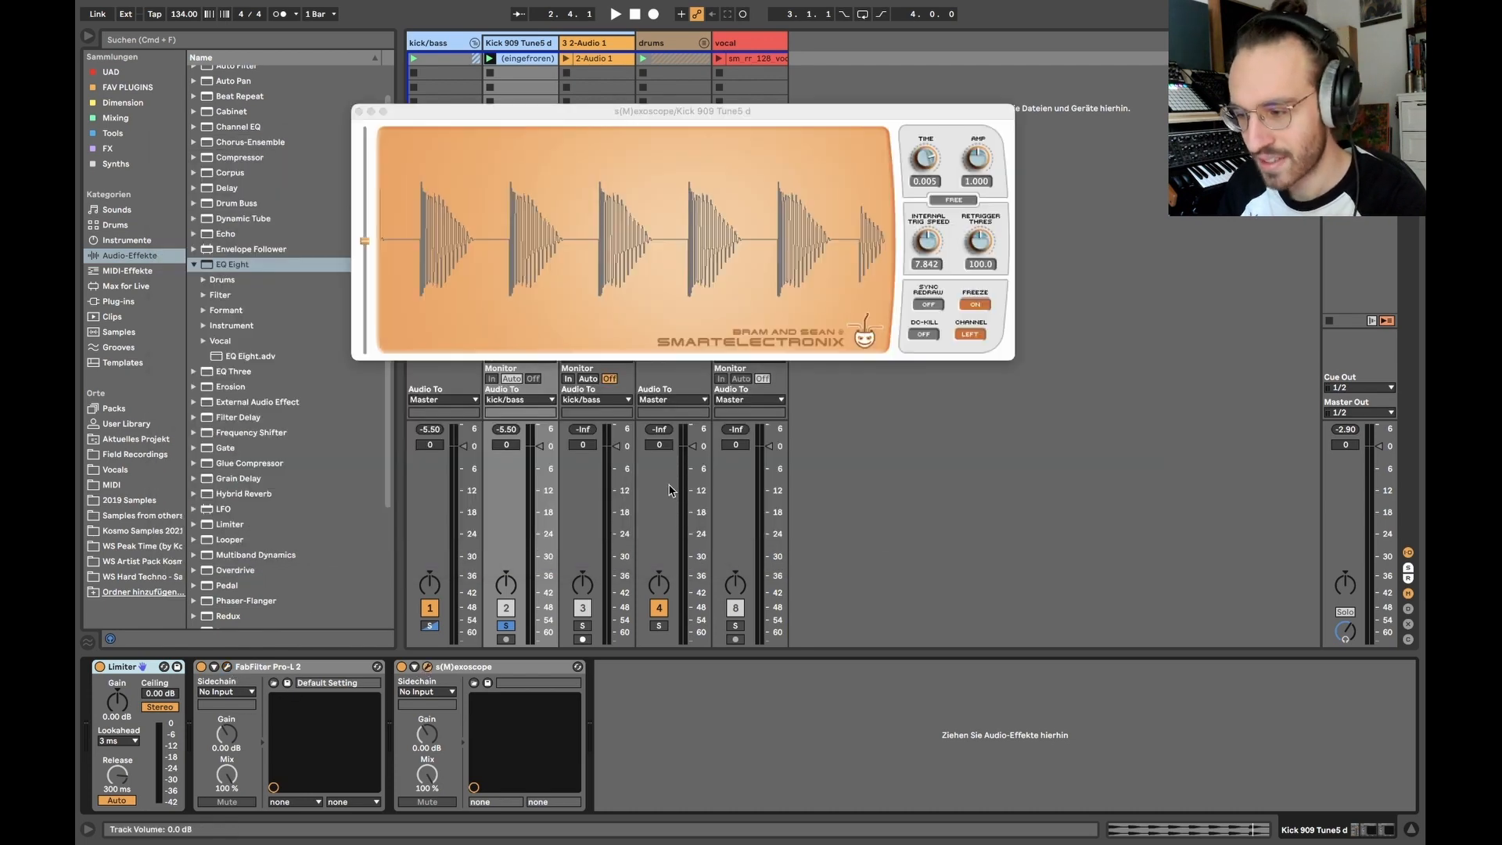
Unfreeze the oscilloscope, drive the kick track's Limiter gain to 19 dB during playback, and freeze the limited waveform
left_click(975, 304)
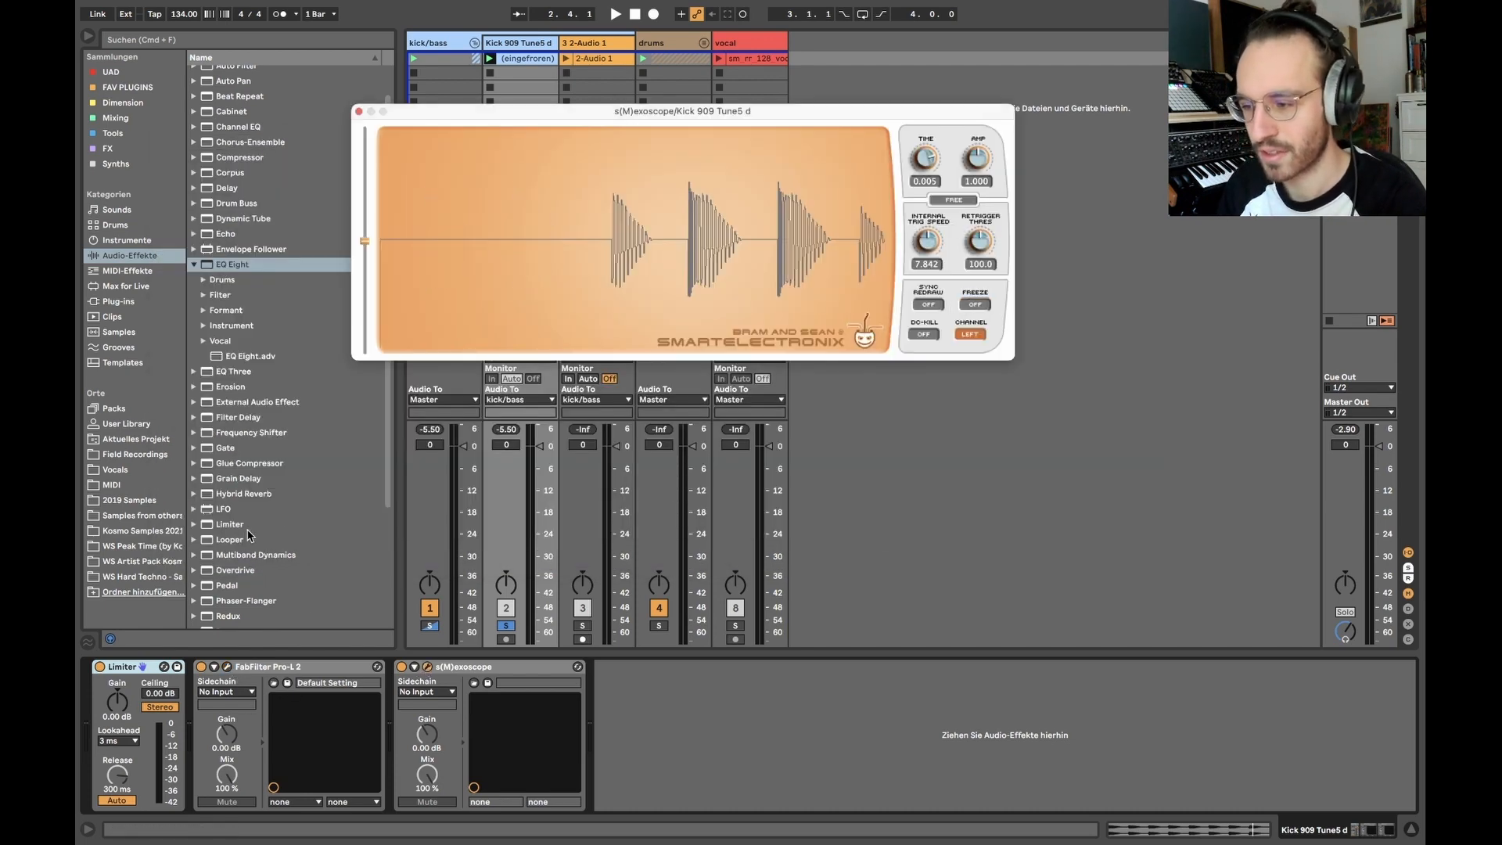
key("space")
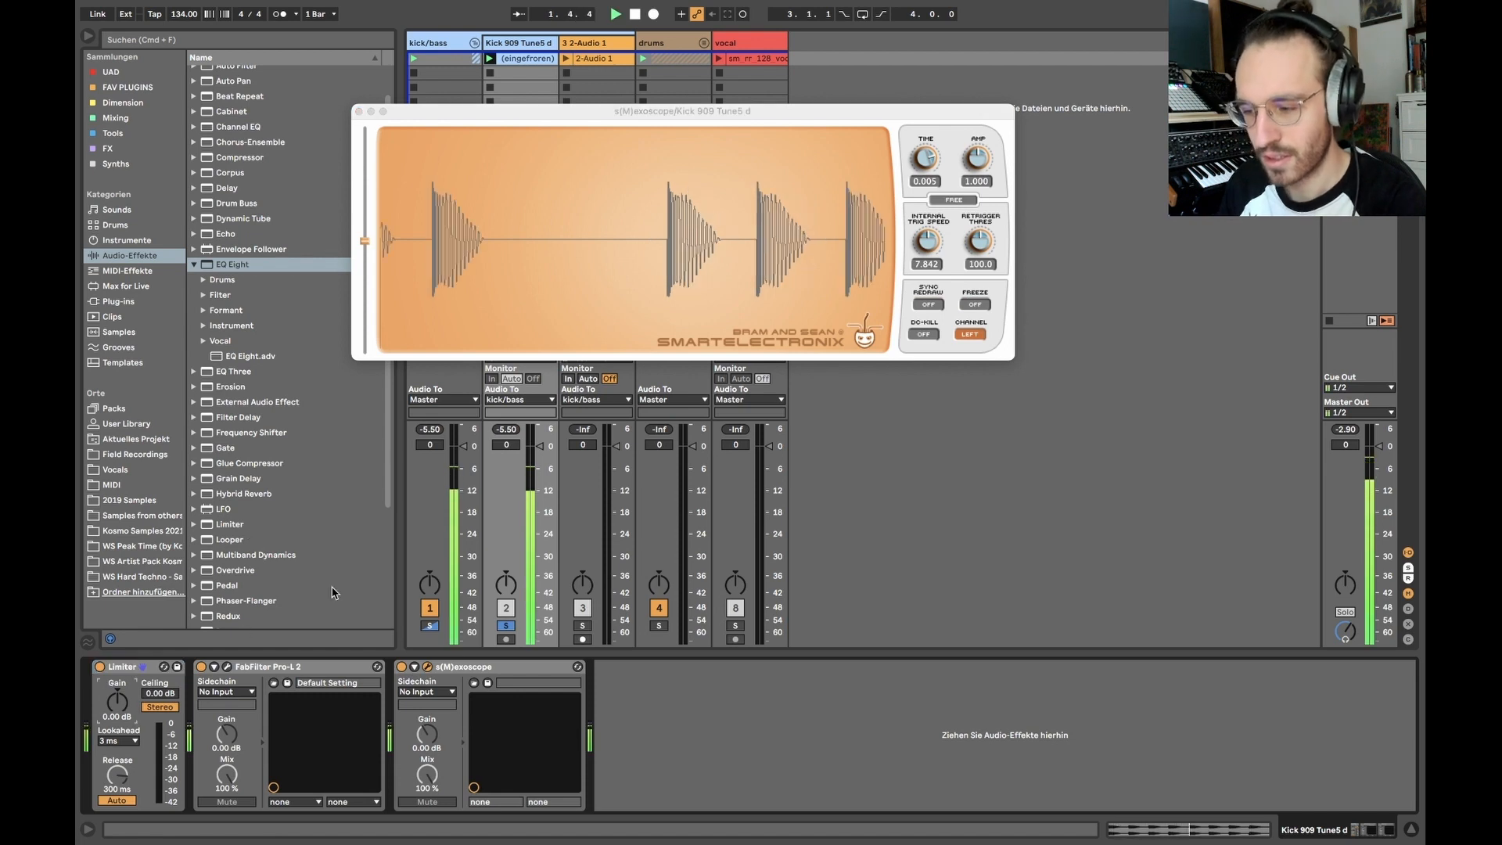
key("space")
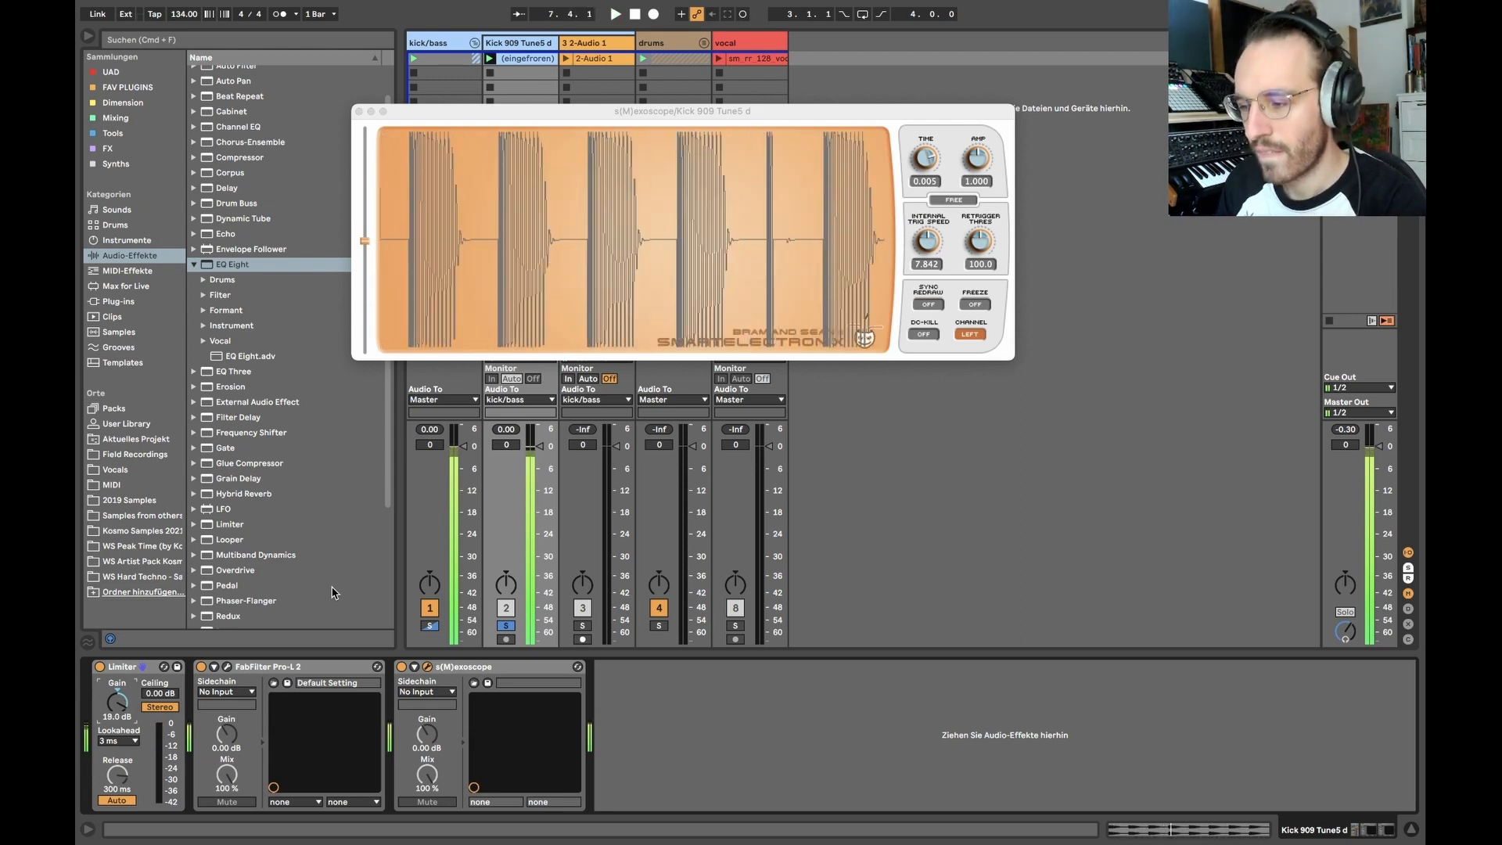
left_click(756, 230)
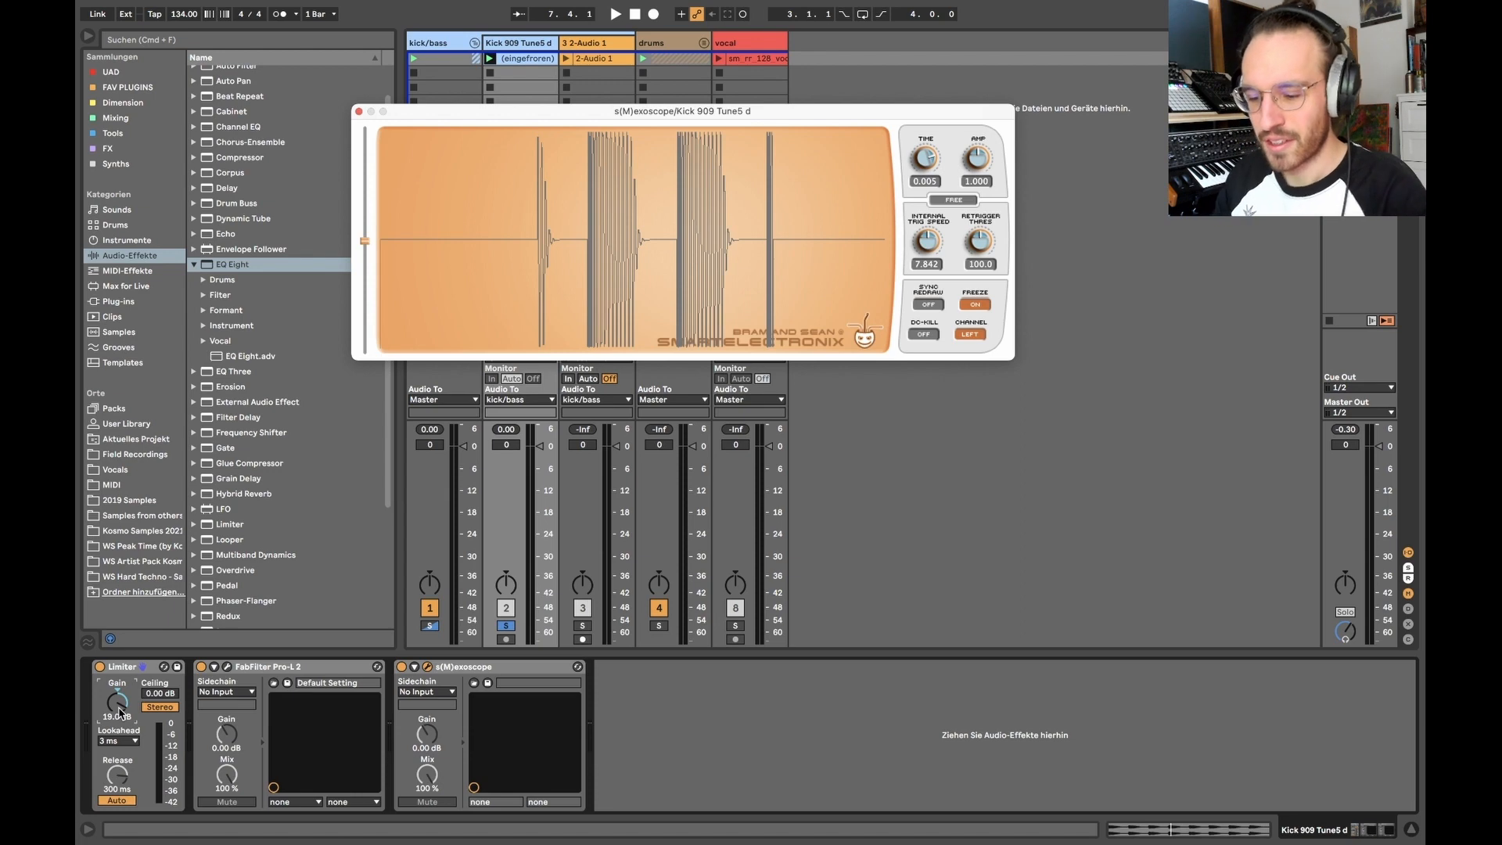
Bypass the kick track's Limiter, unfreeze the oscilloscope, and move its window away to make room for another plug-in
left_click(99, 667)
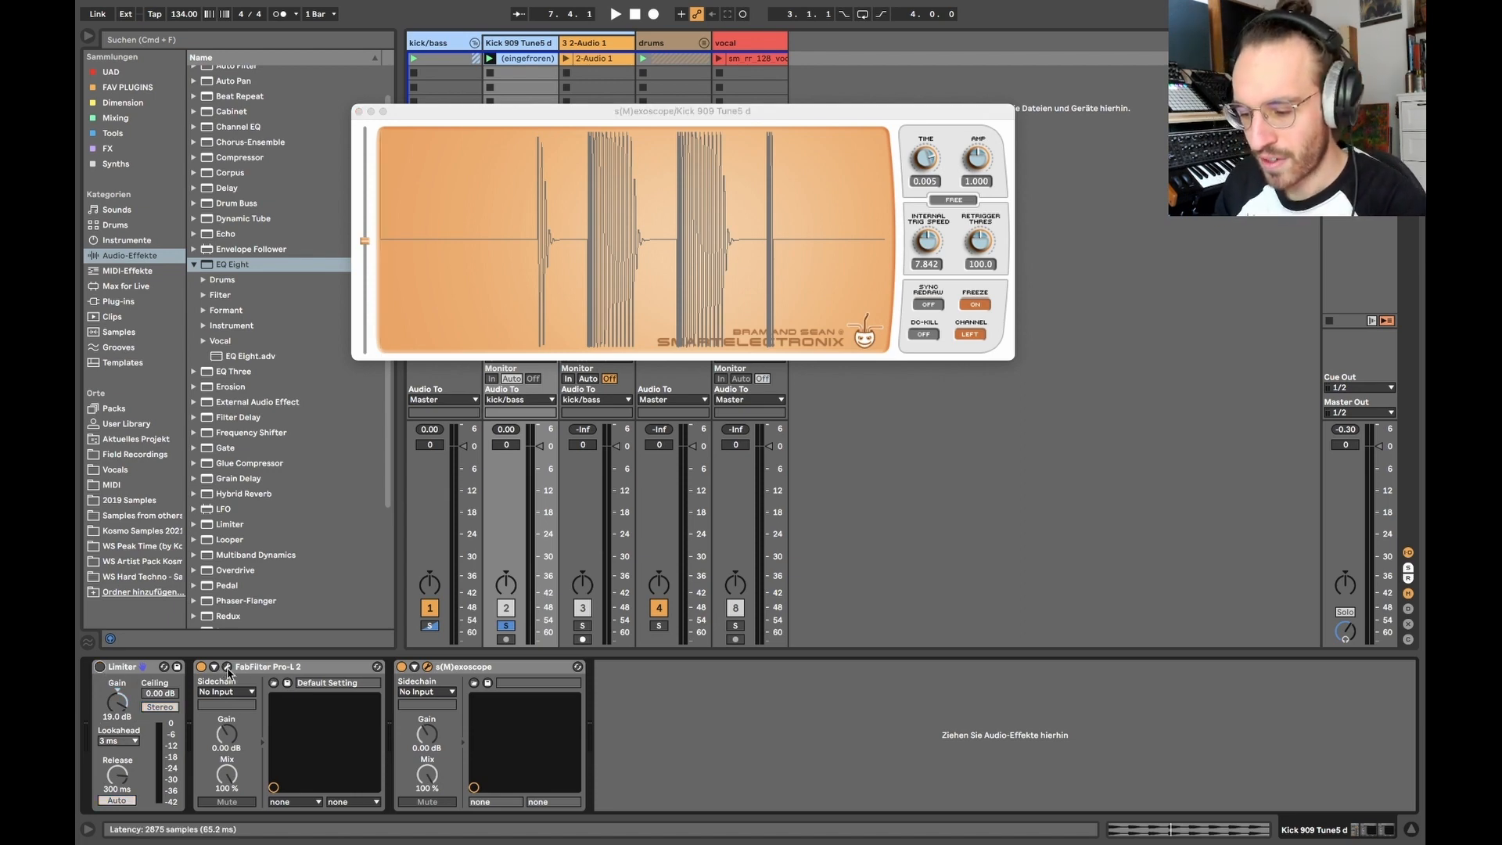
left_click(970, 305)
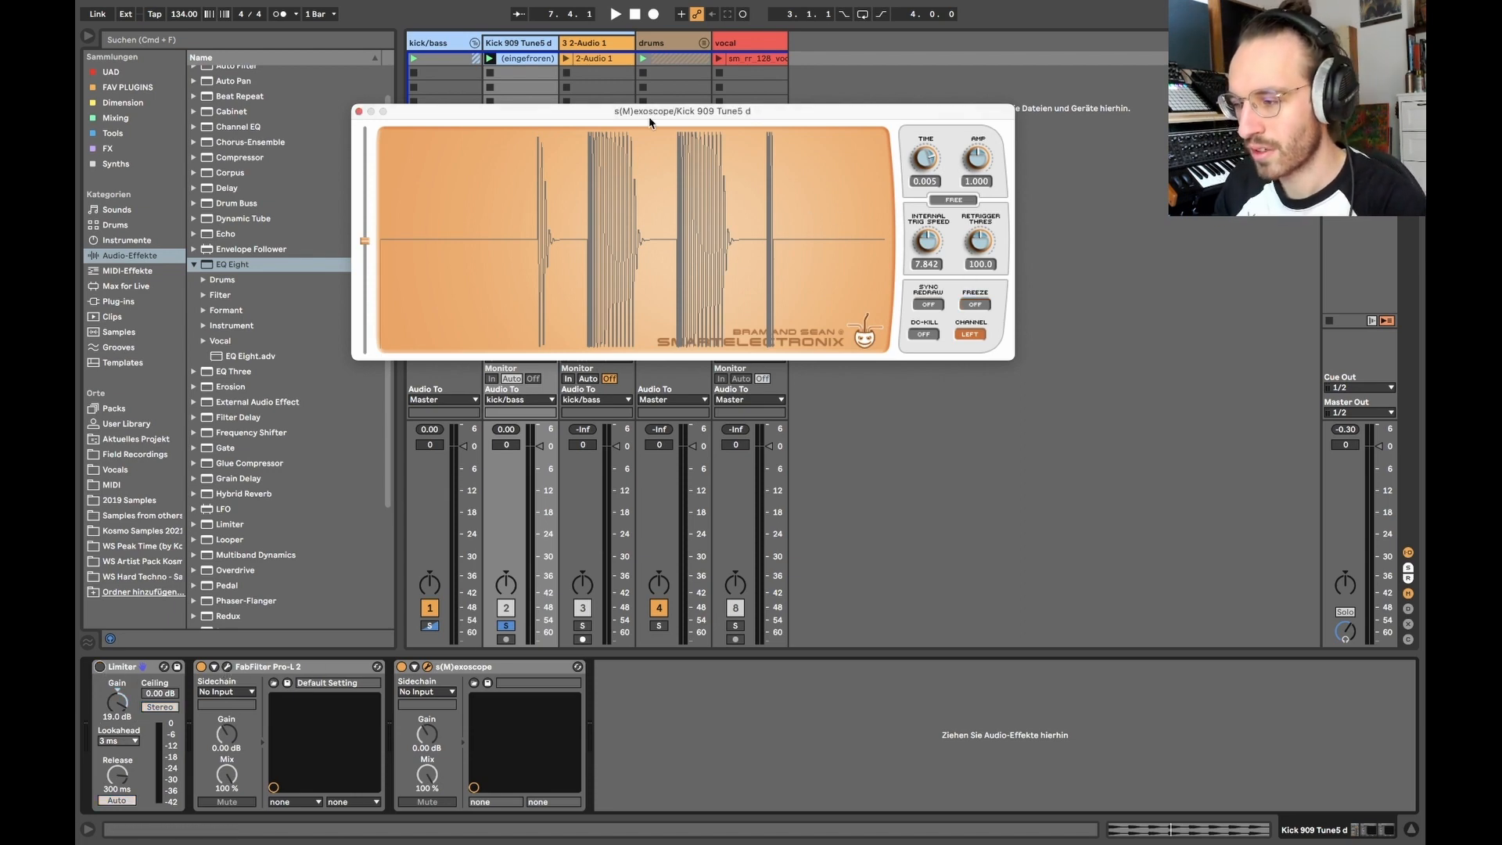
left_click_drag(618, 113, 994, 55)
Open FabFilter Pro-L 2 on the kick track and try driving its gain during playback, returning it to 0 dB
key("space")
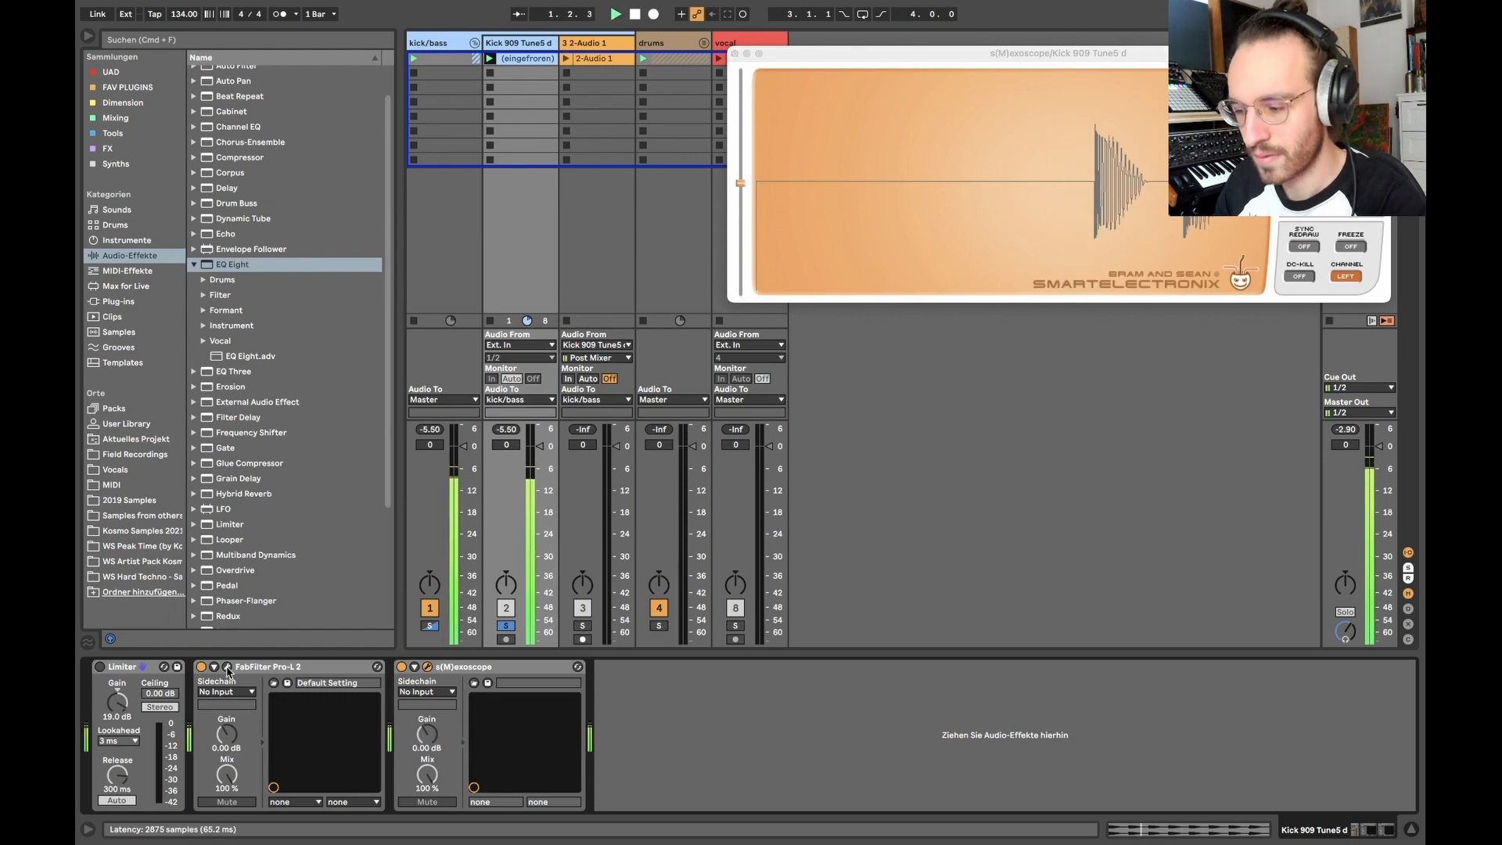
left_click(227, 667)
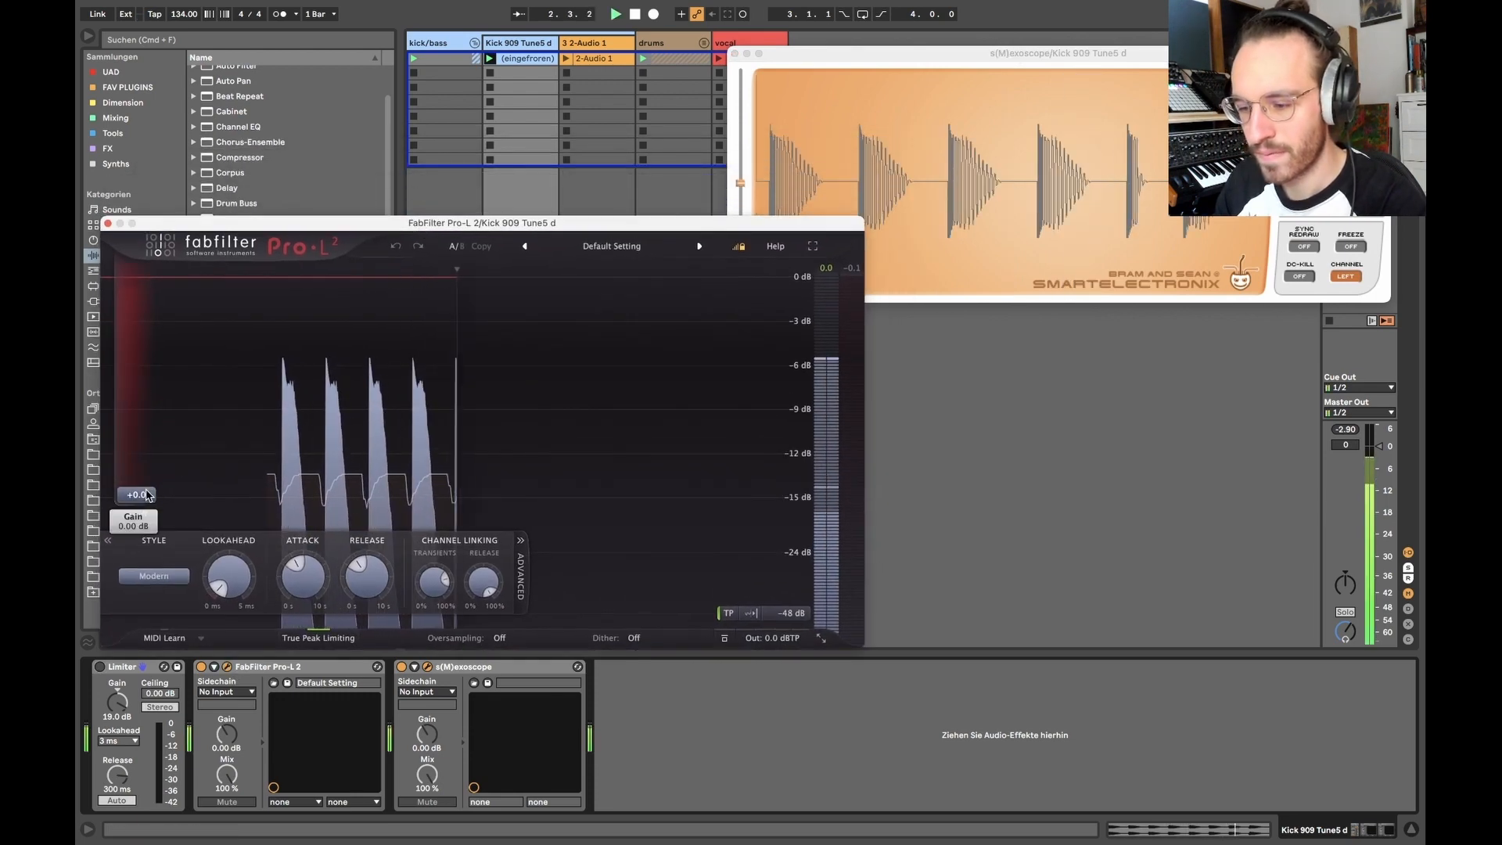
mouse_move(136, 495)
left_mouse_down()
mouse_move(124, 374)
mouse_move(136, 495)
left_mouse_up()
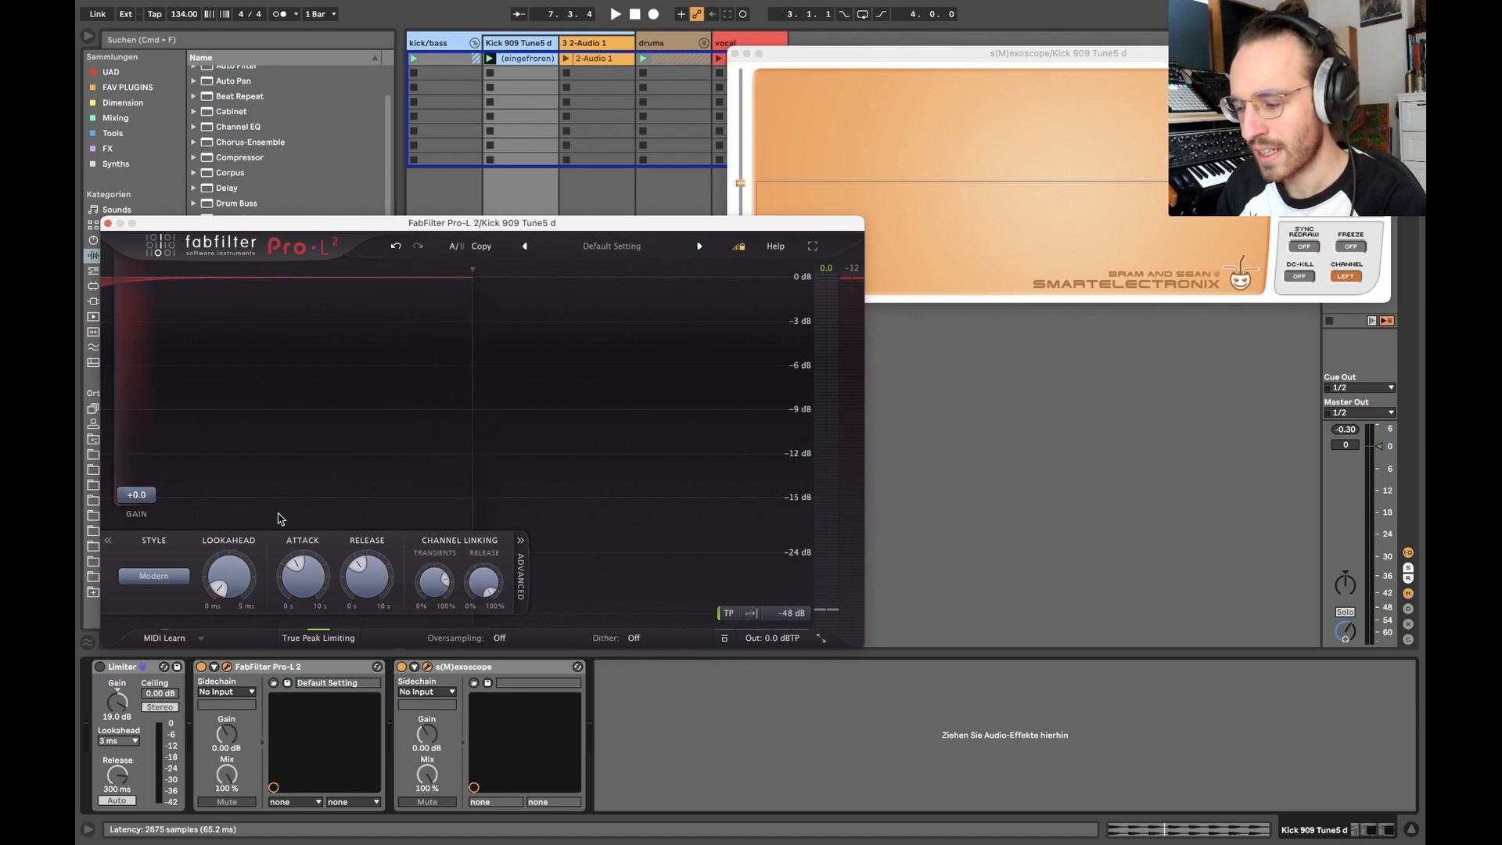
Re-enable the kick track's Limiter with 0 dB gain and try a linked +11.6 dB gain in Pro-L 2, returning it to 0 dB
left_click(100, 667)
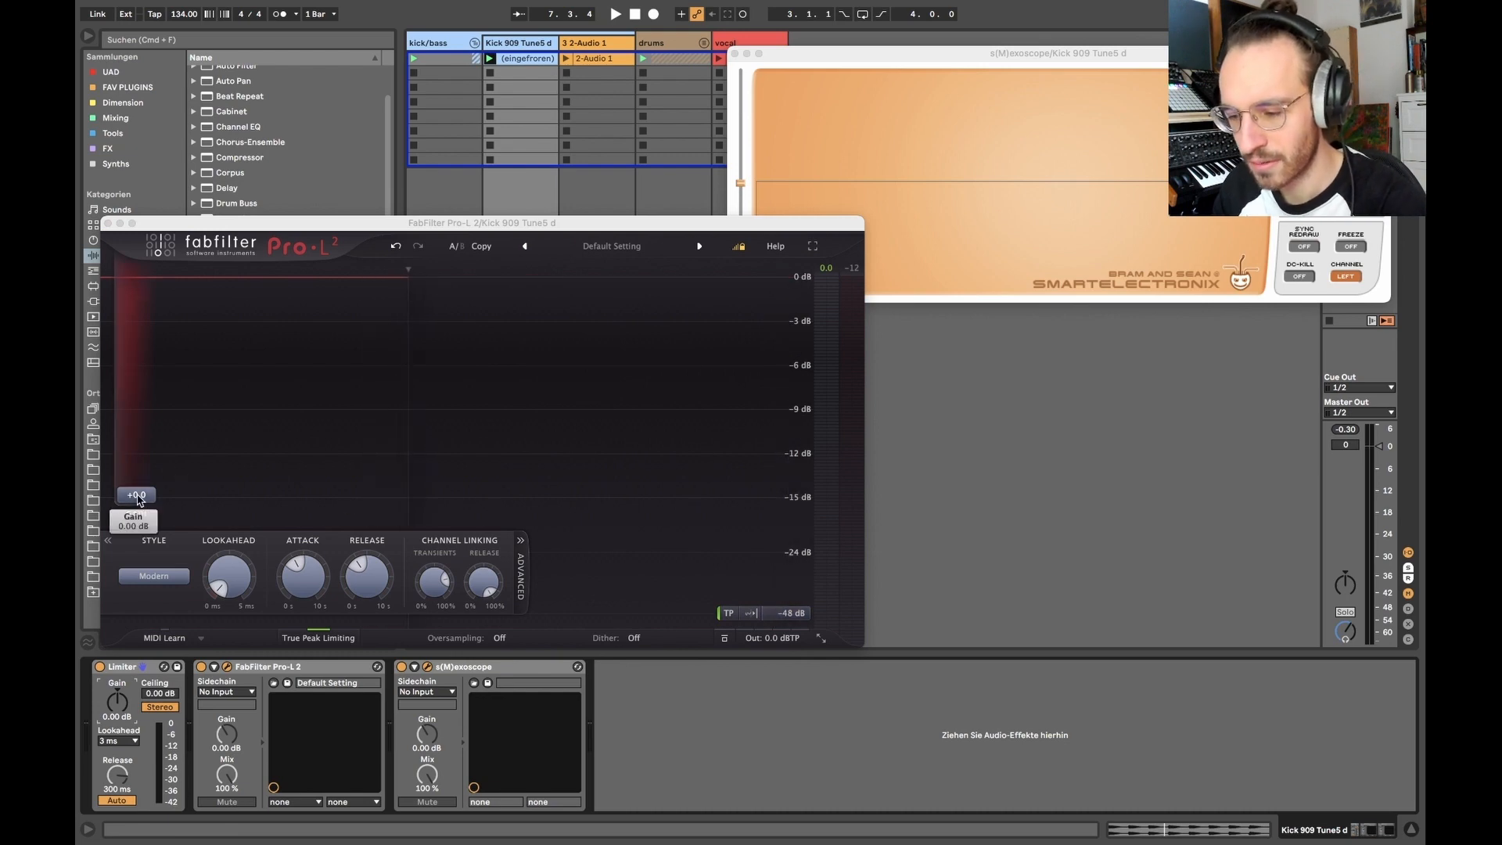
left_click_drag(137, 499, 125, 412)
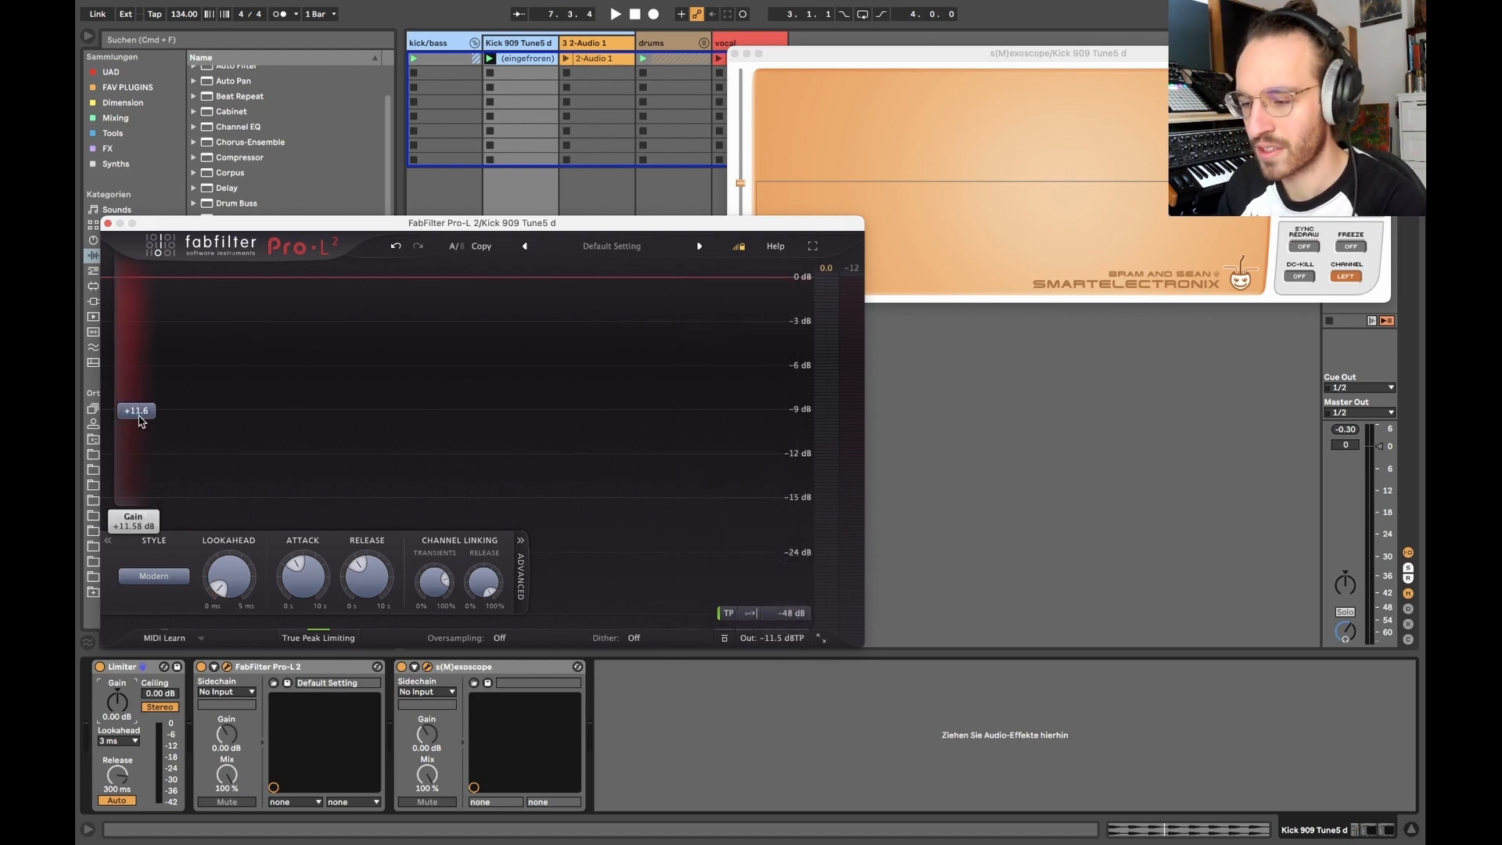
left_click_drag(141, 421, 146, 679)
Raise the Pro-L 2 gain to +17.5 dB with the output linked down to -17.5 dB during playback, and return the gain to 0 dB
key("space")
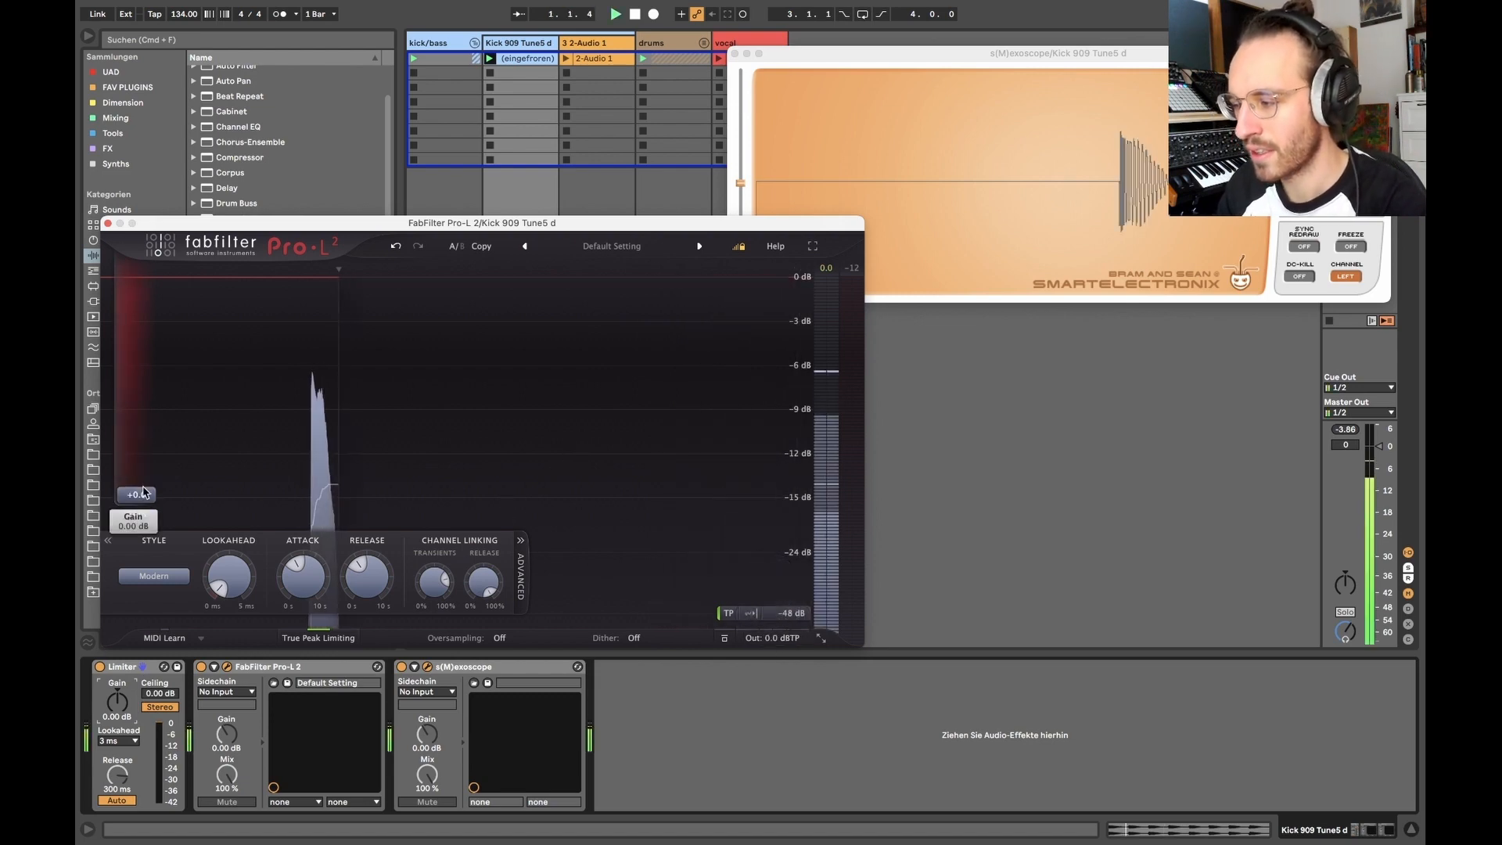
left_click_drag(138, 493, 134, 363)
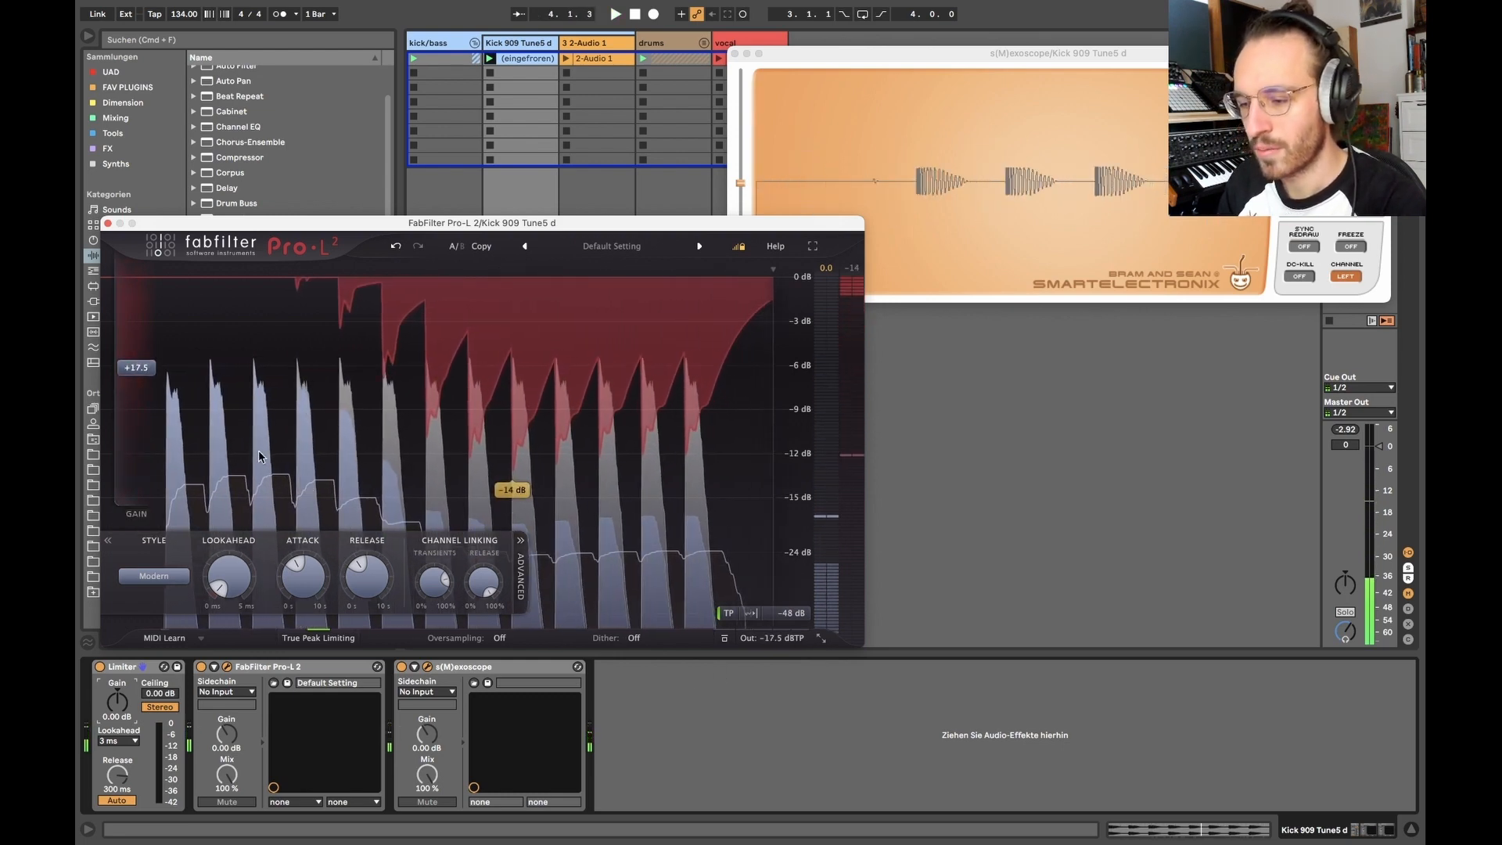
key("space")
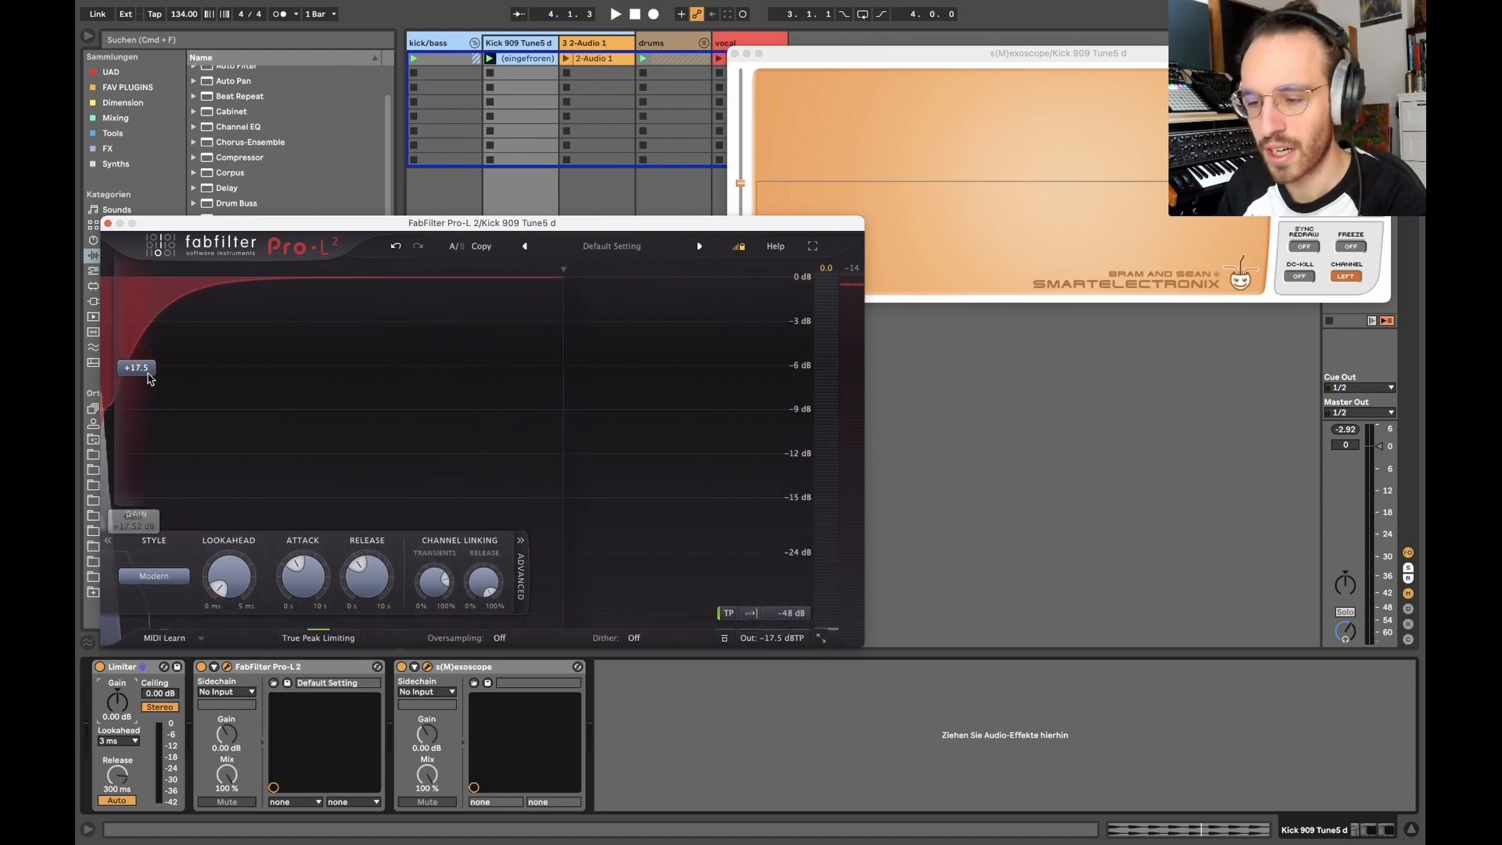
left_click_drag(136, 367, 136, 495)
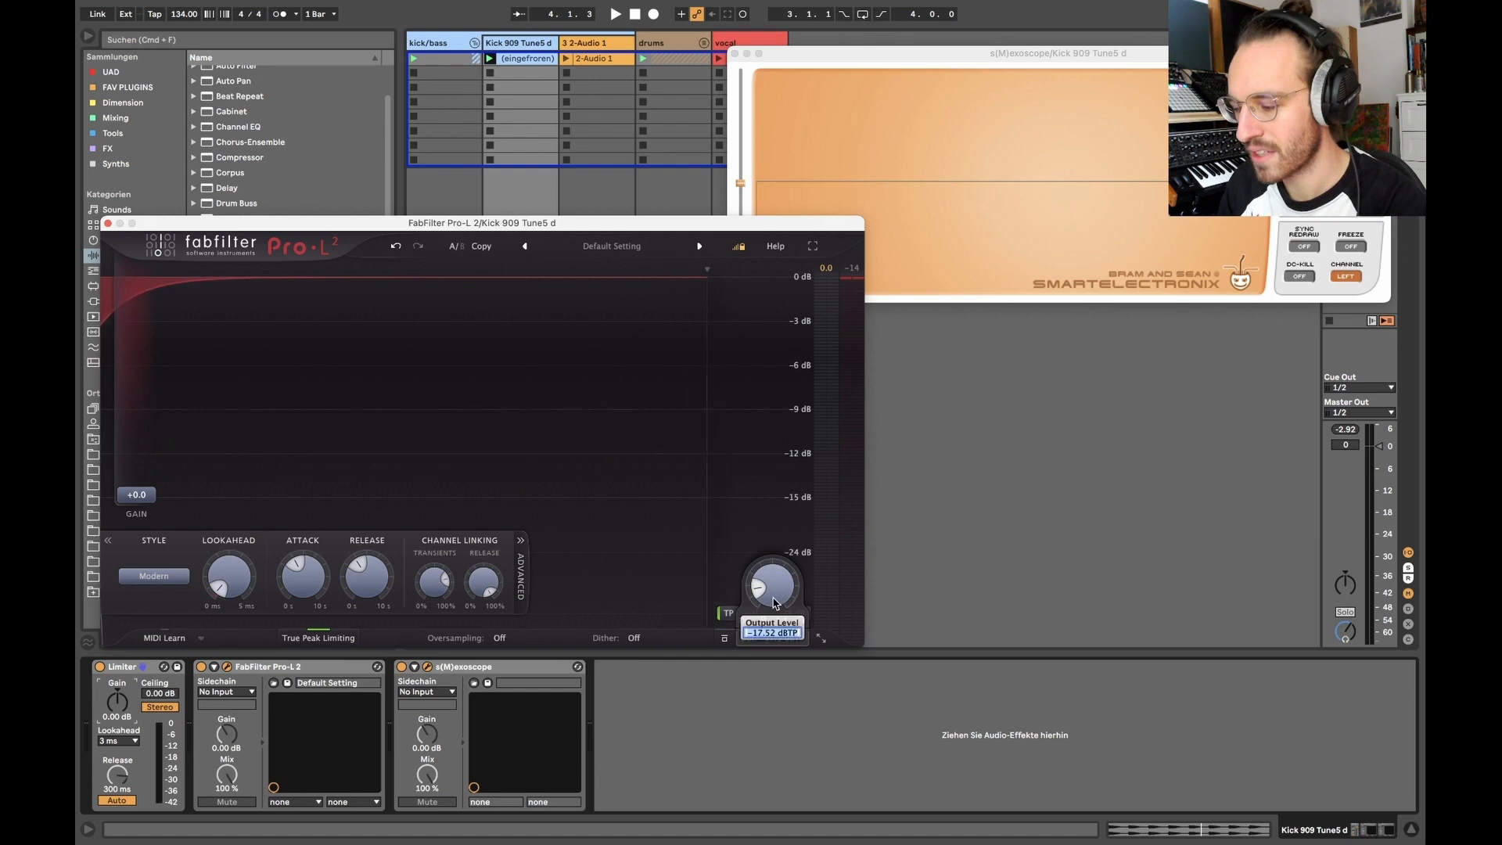
Reset the Pro-L 2 output level to 0 dB and close the plug-in's window
double_click(775, 602)
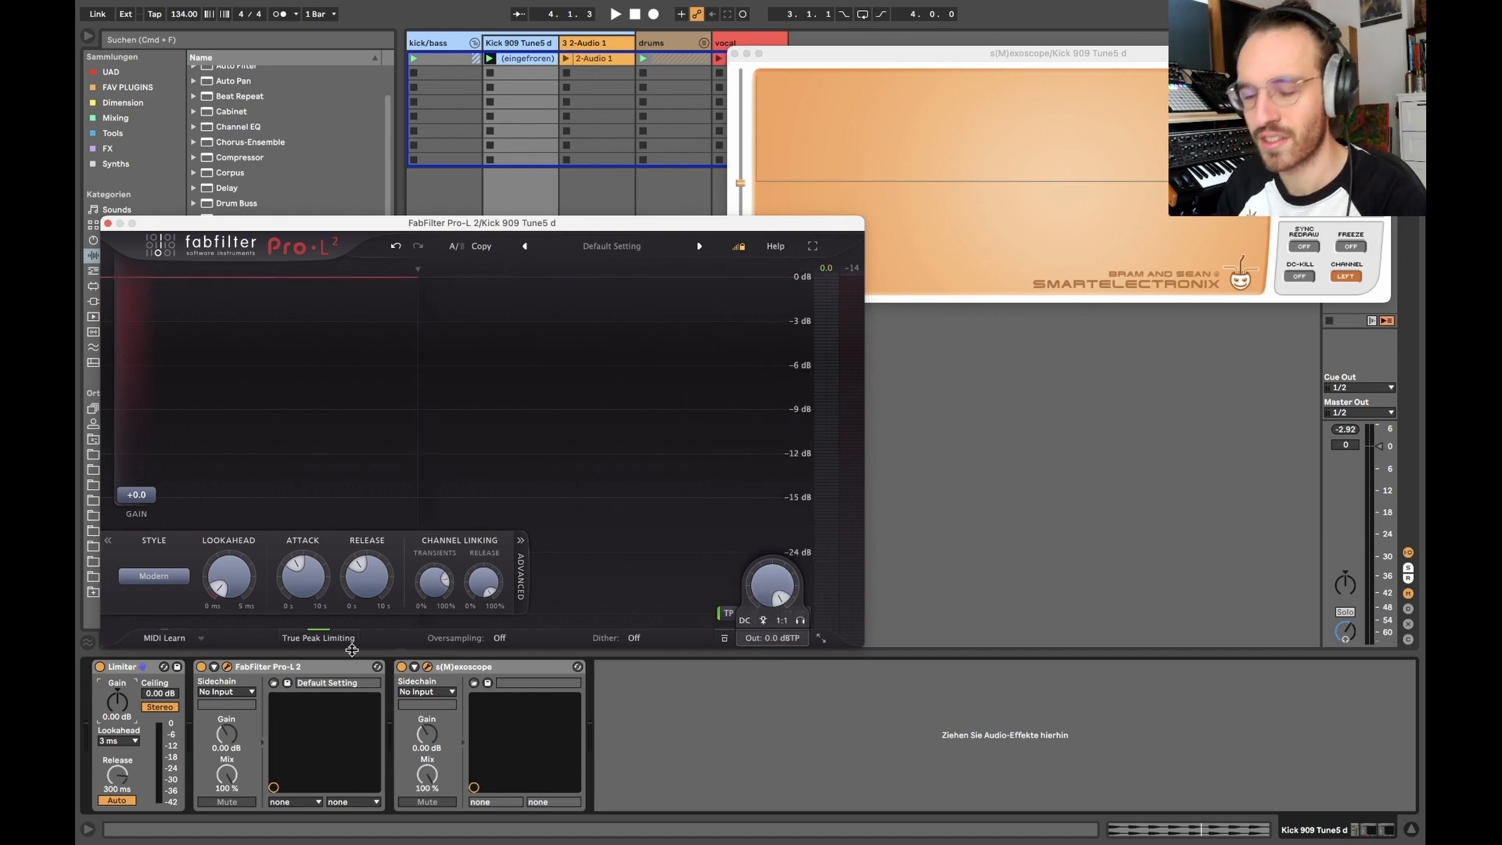
left_click(227, 666)
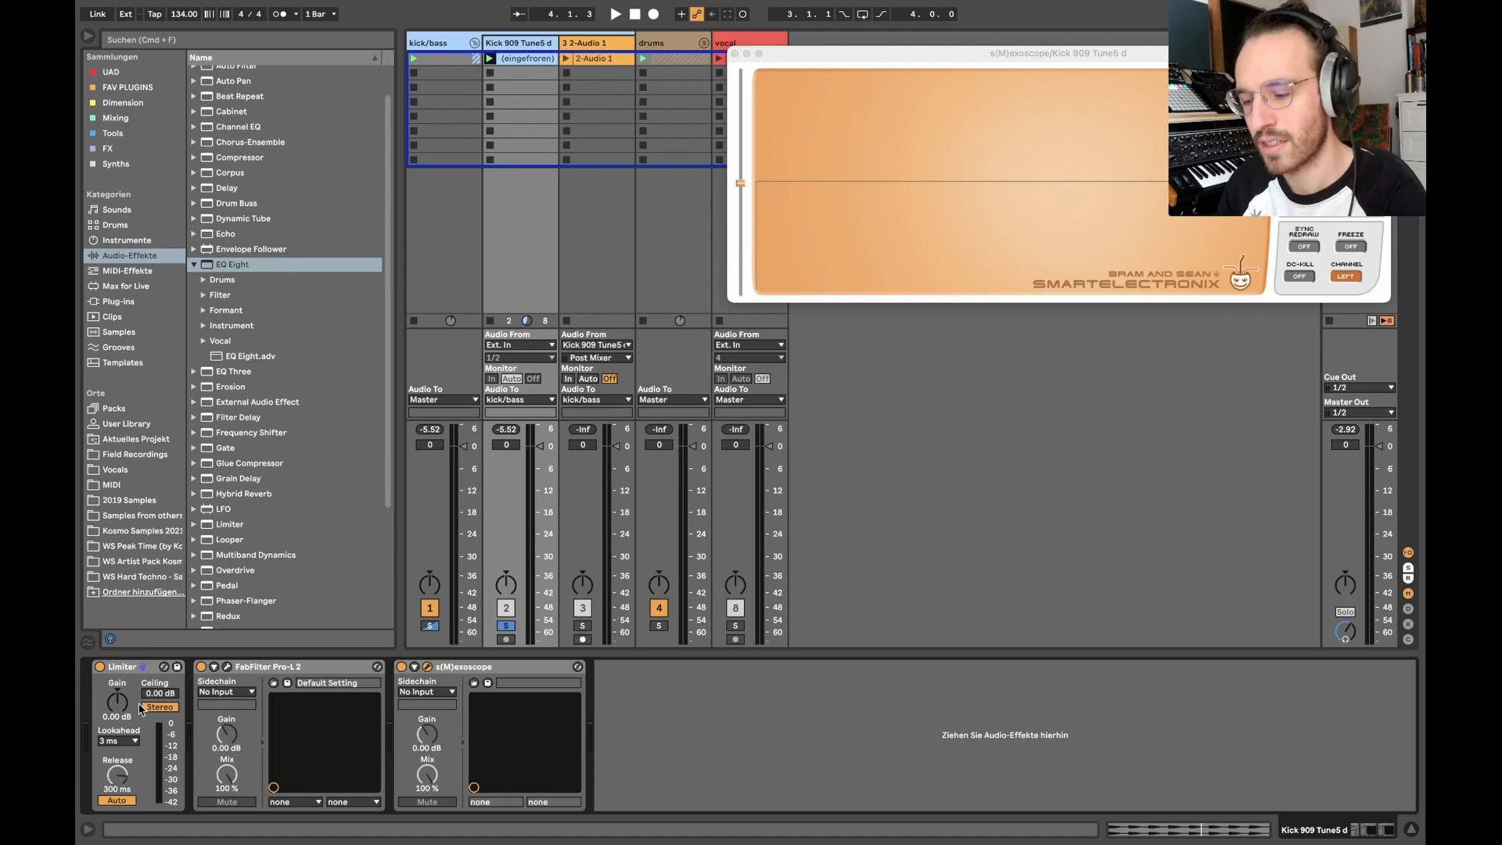
Set the kick track Limiter's ceiling to -6 dB and raise its gain to 3 dB during playback
key("space")
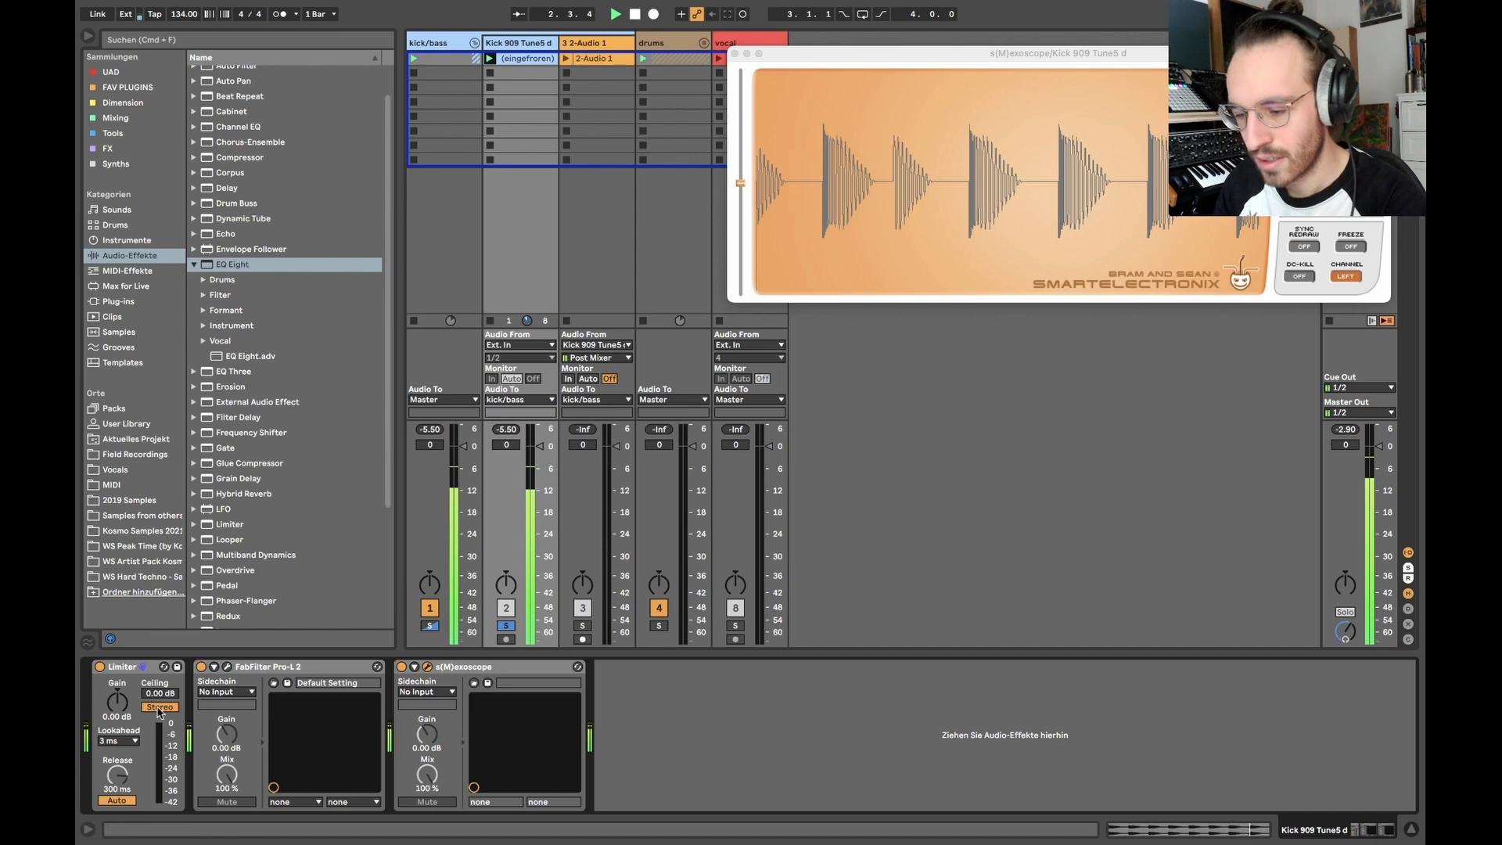
type("-6")
key("Return")
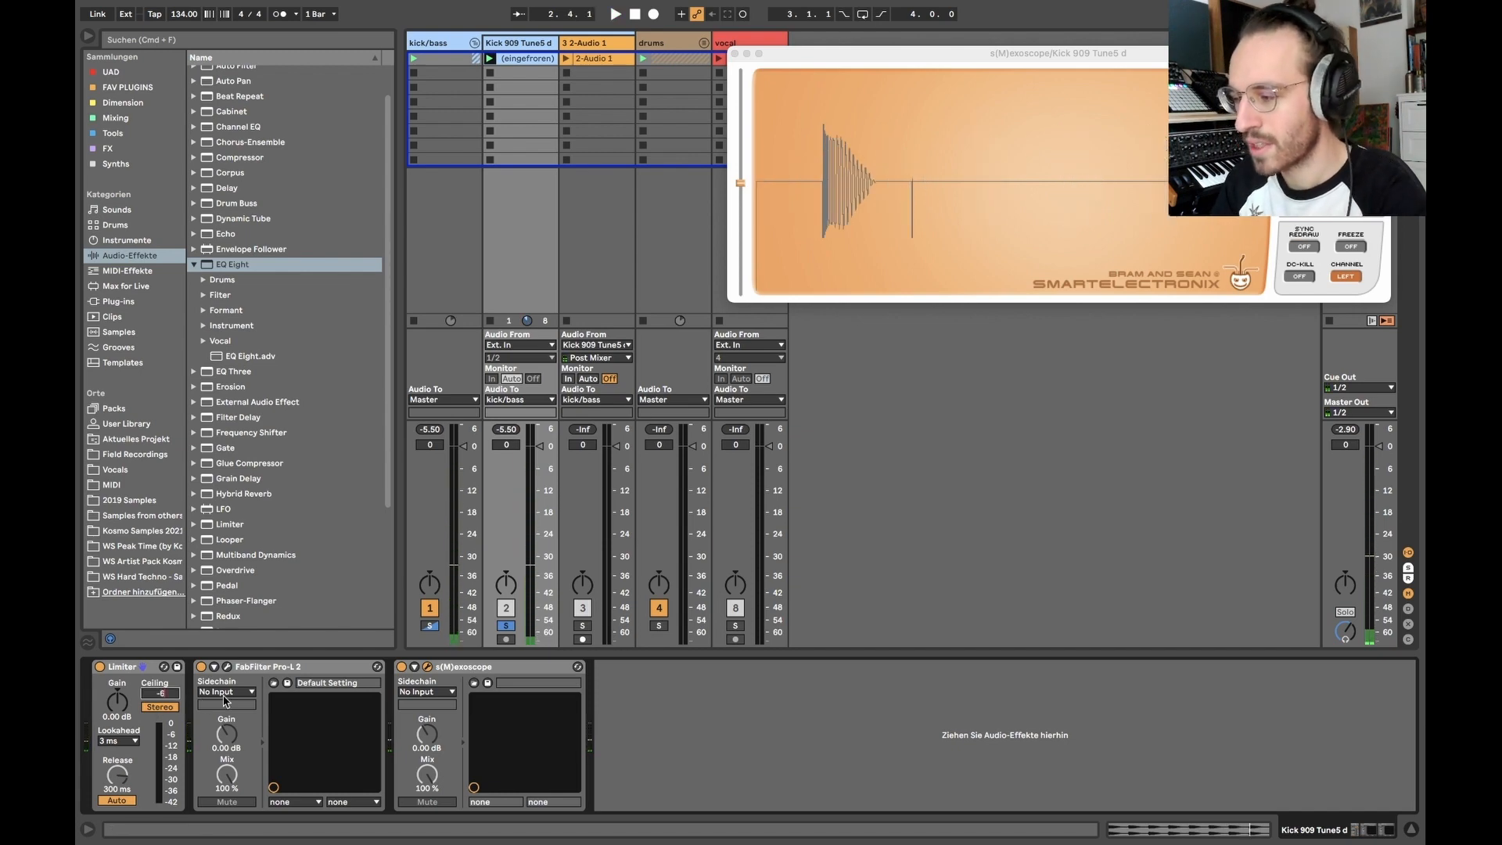
key("space")
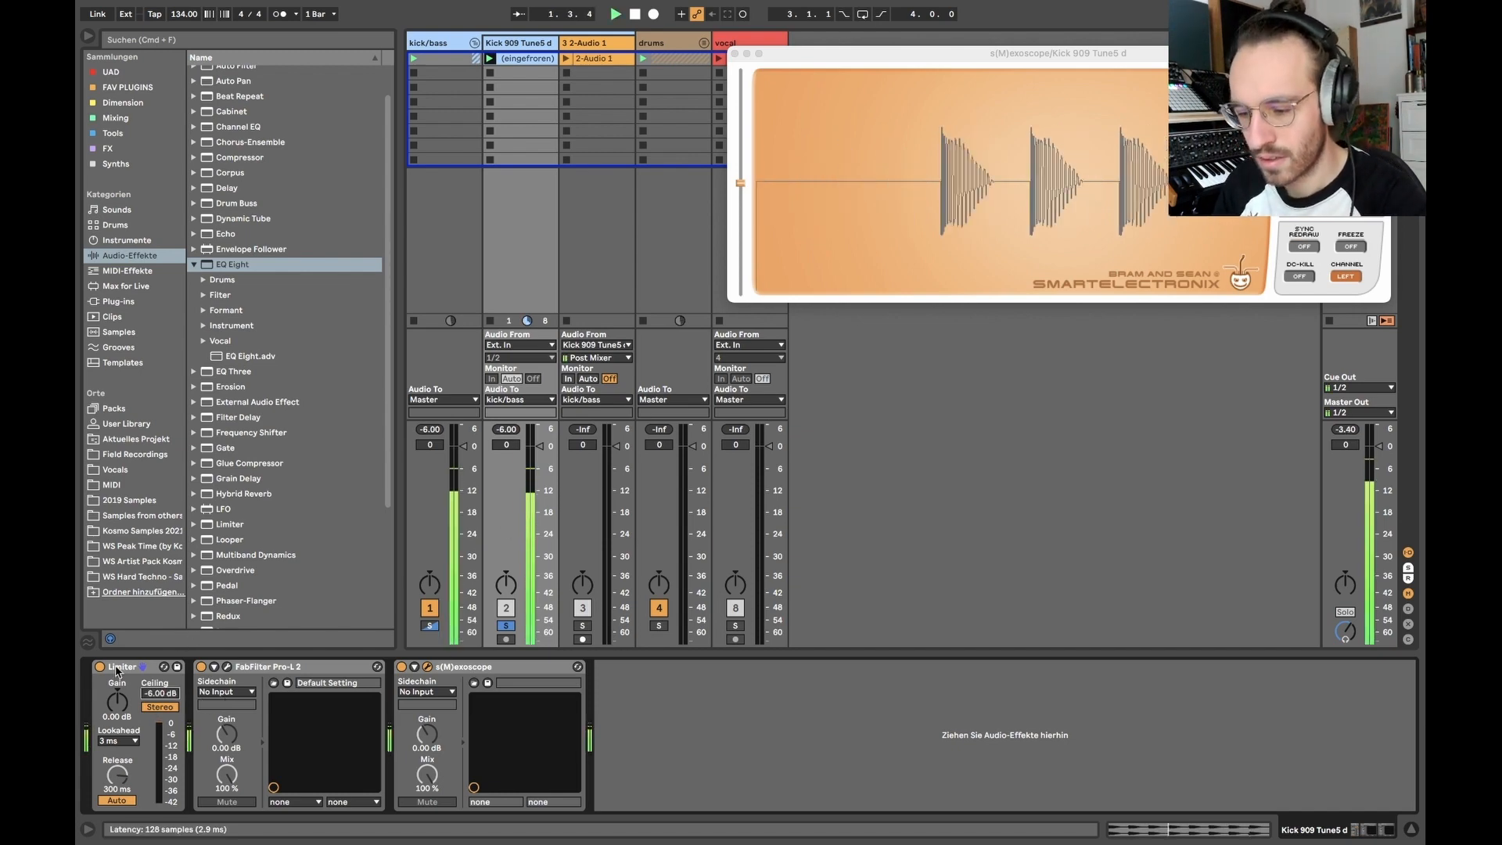
left_click_drag(123, 709, 123, 703)
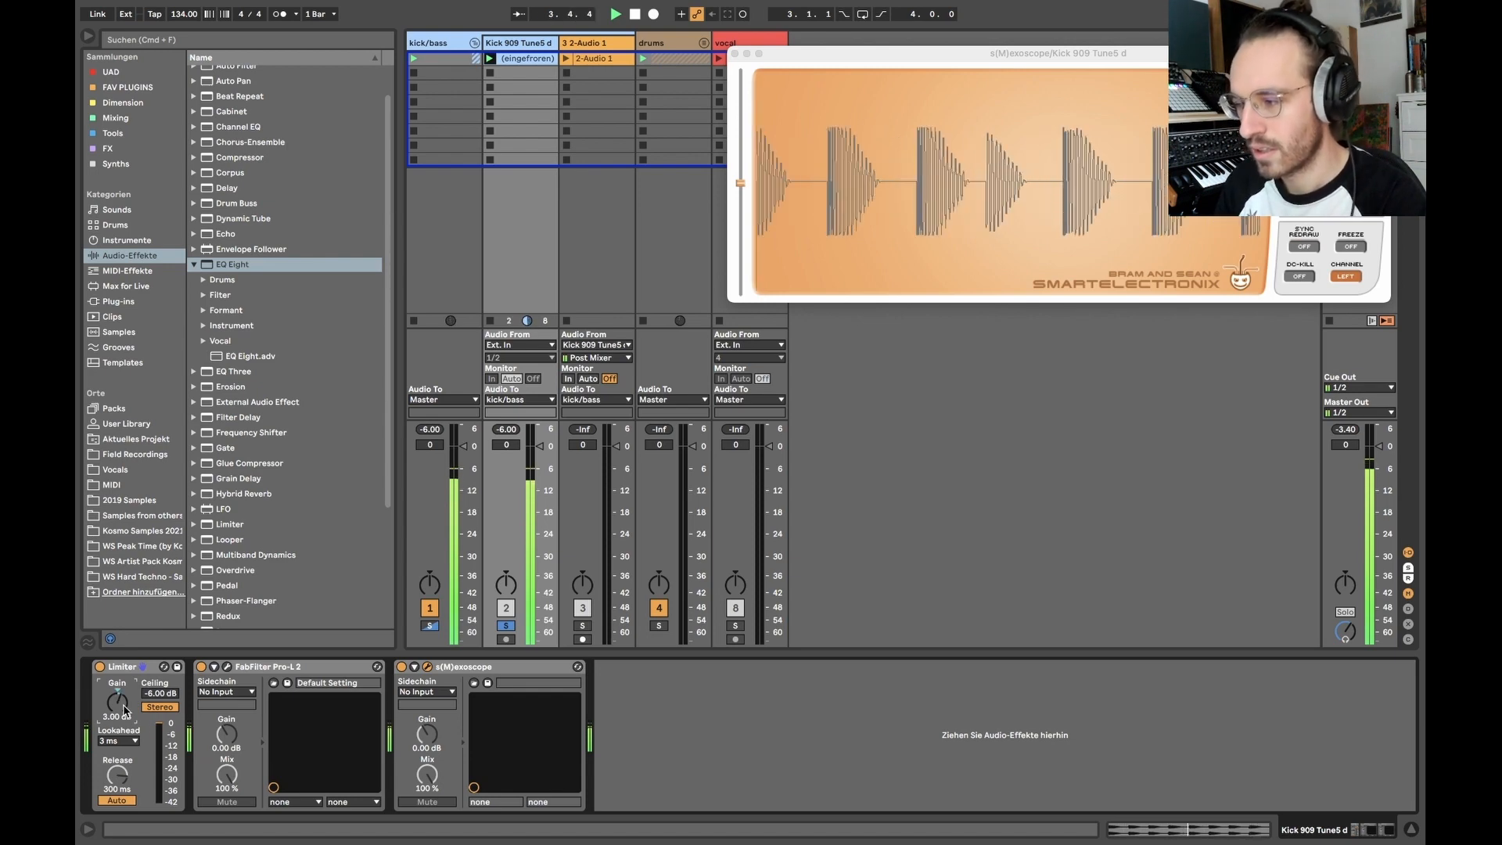
key("space")
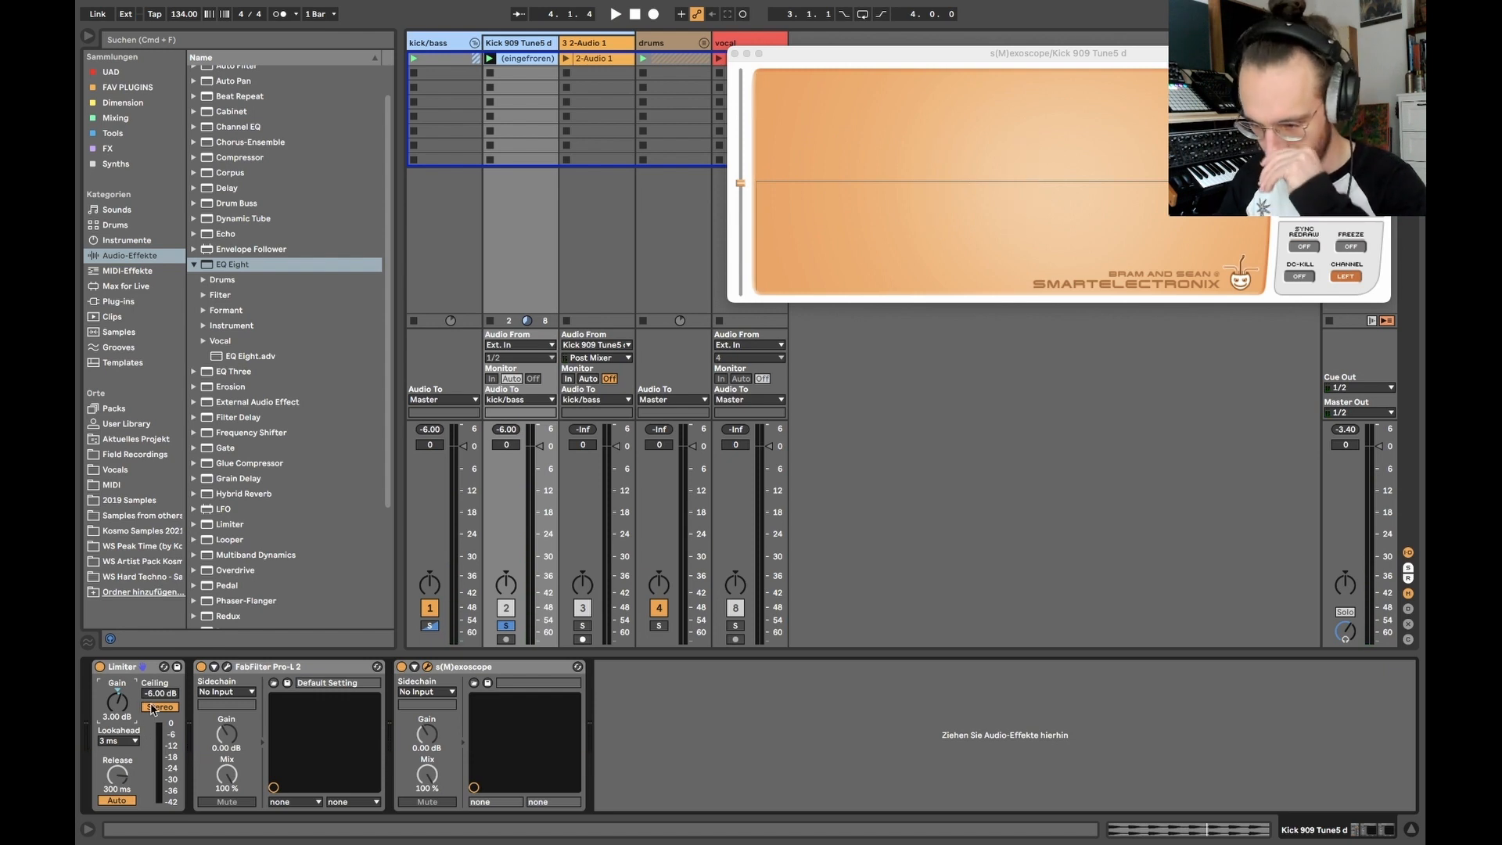
Compare the kick's waveform with the Limiter bypassed and re-enabled during playback, and freeze the oscilloscope
left_click(100, 667)
key("space")
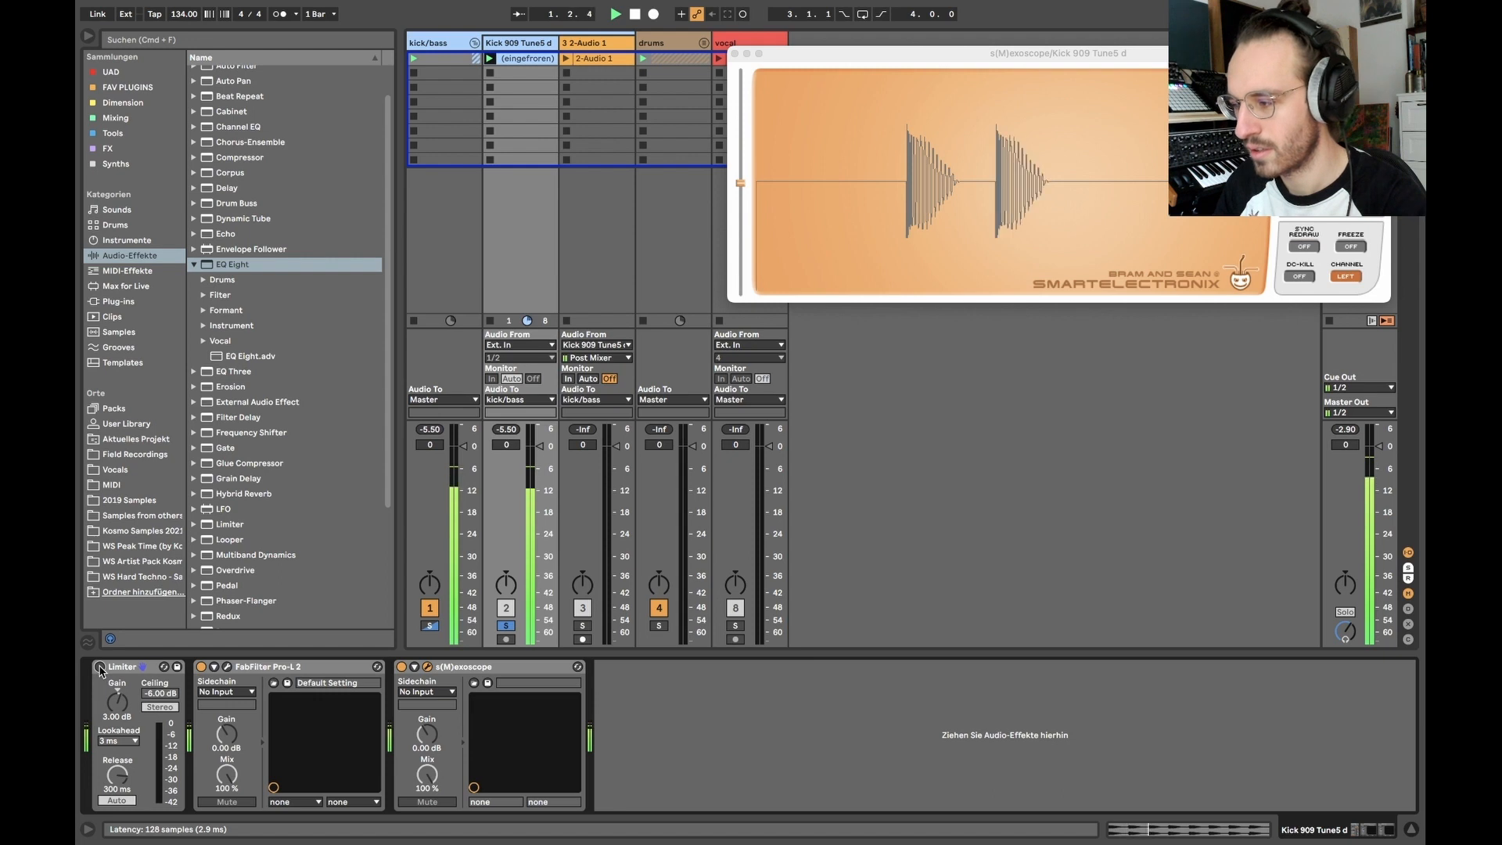
left_click(99, 667)
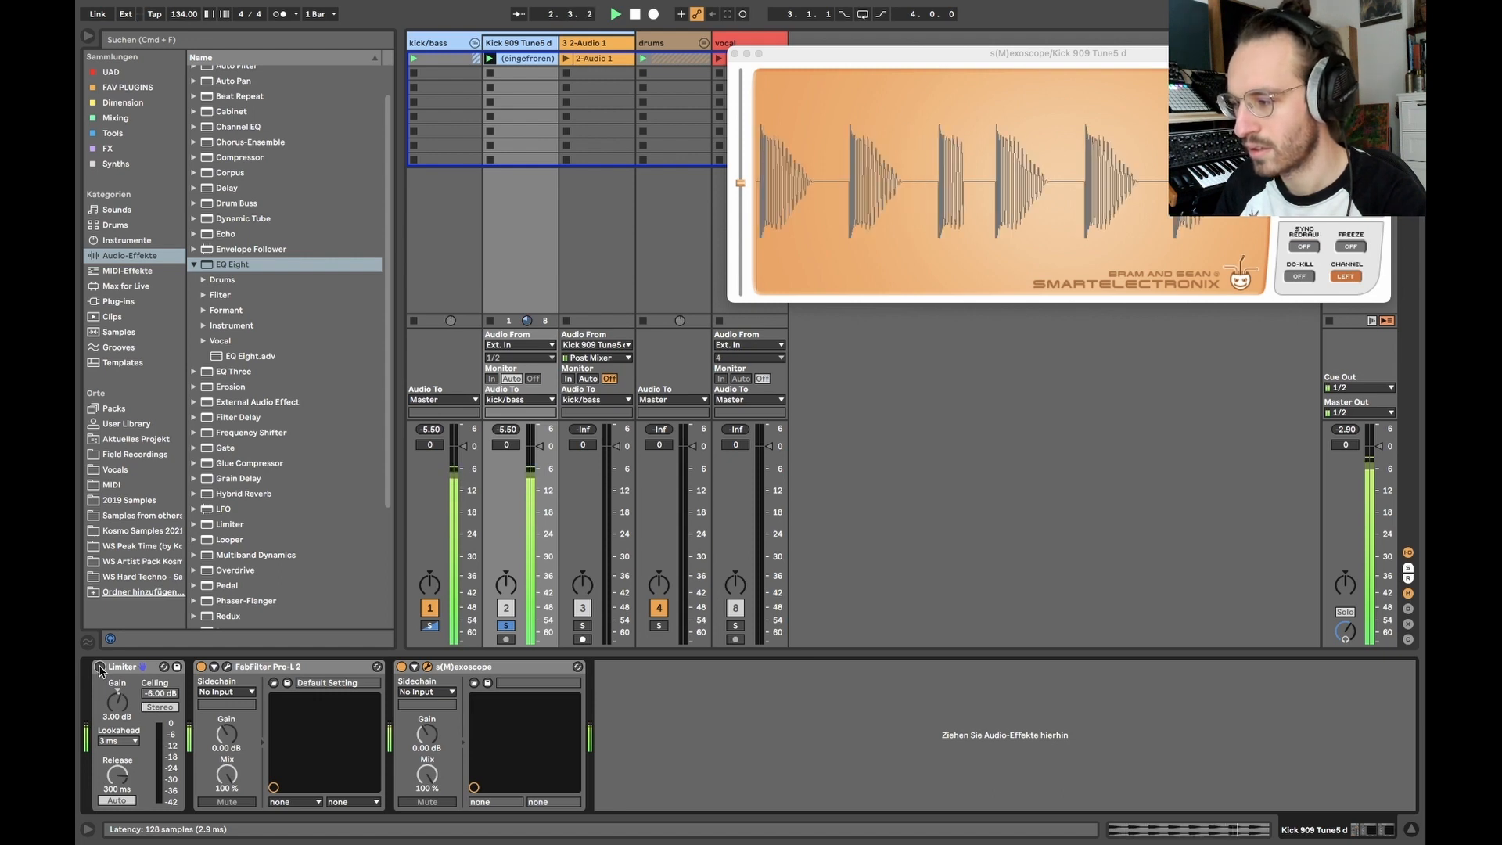
left_click(1350, 246)
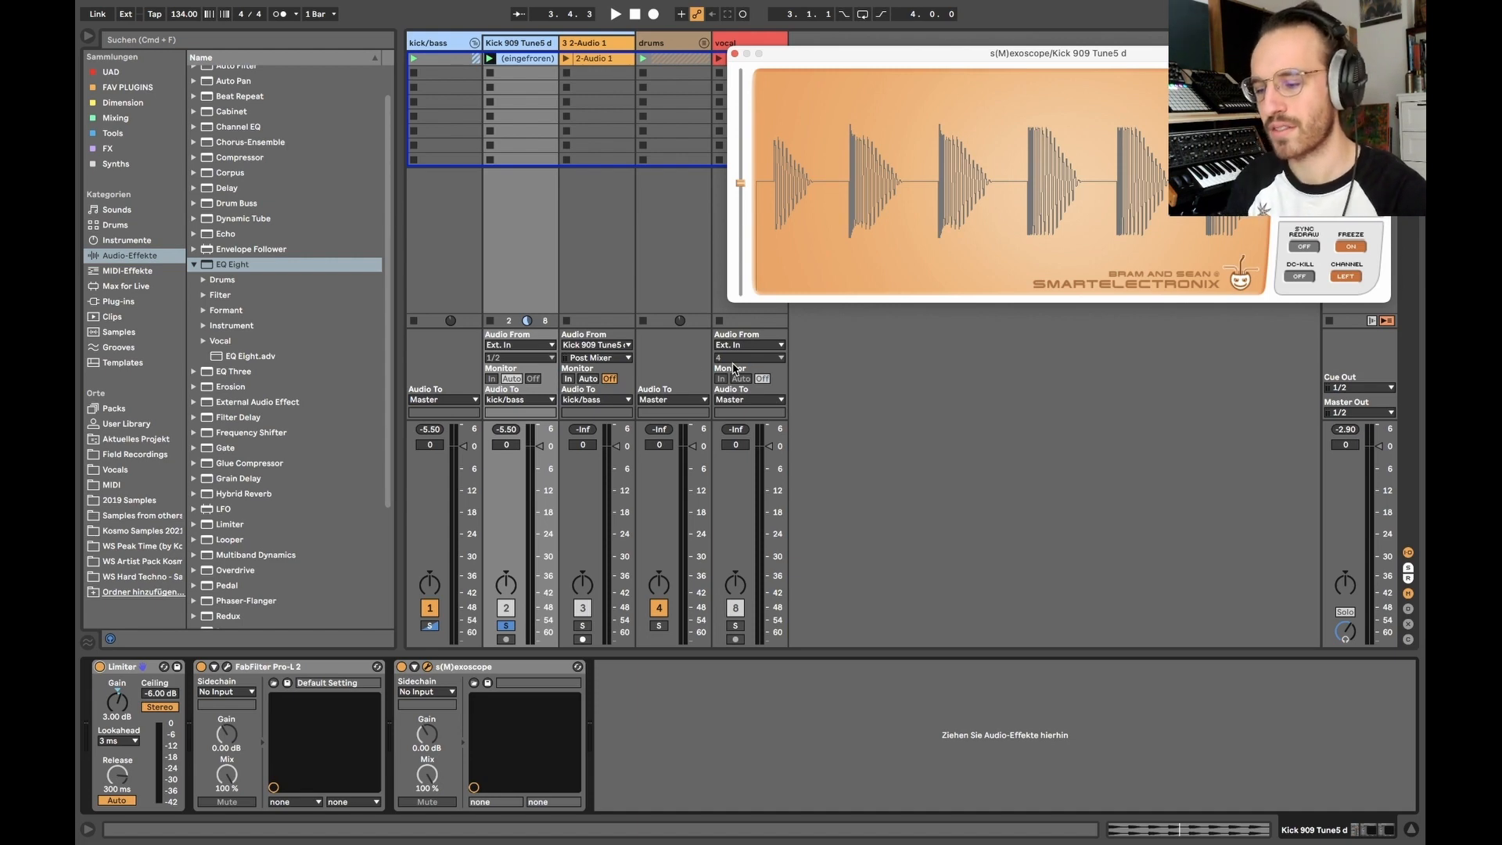
Lower the kick Limiter's gain to 0.5 dB and delete FabFilter Pro-L 2 from the kick track
left_click(120, 703)
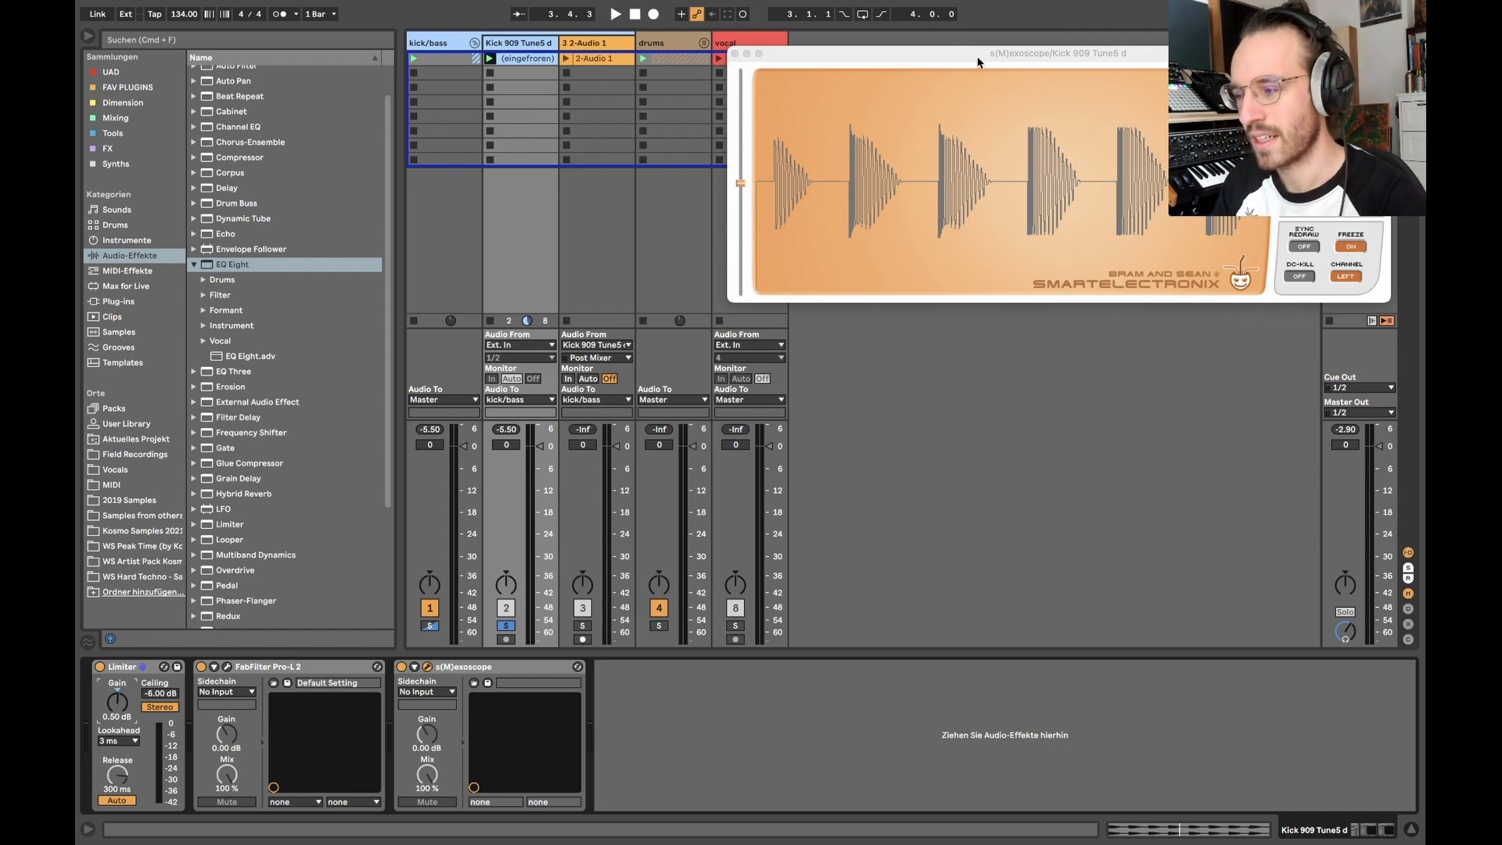
left_click_drag(978, 61, 960, 52)
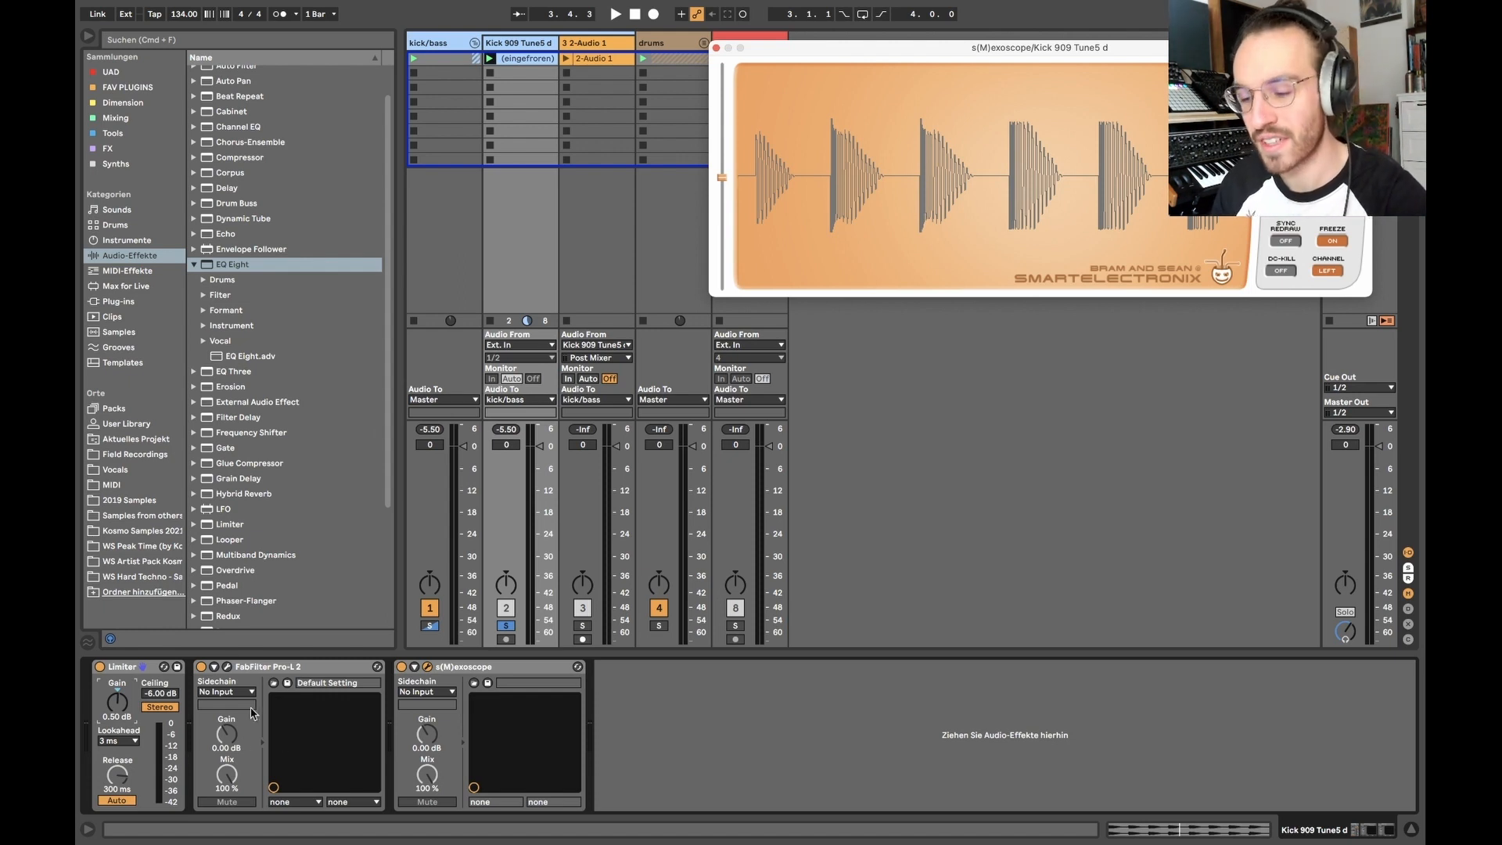
left_click(259, 669)
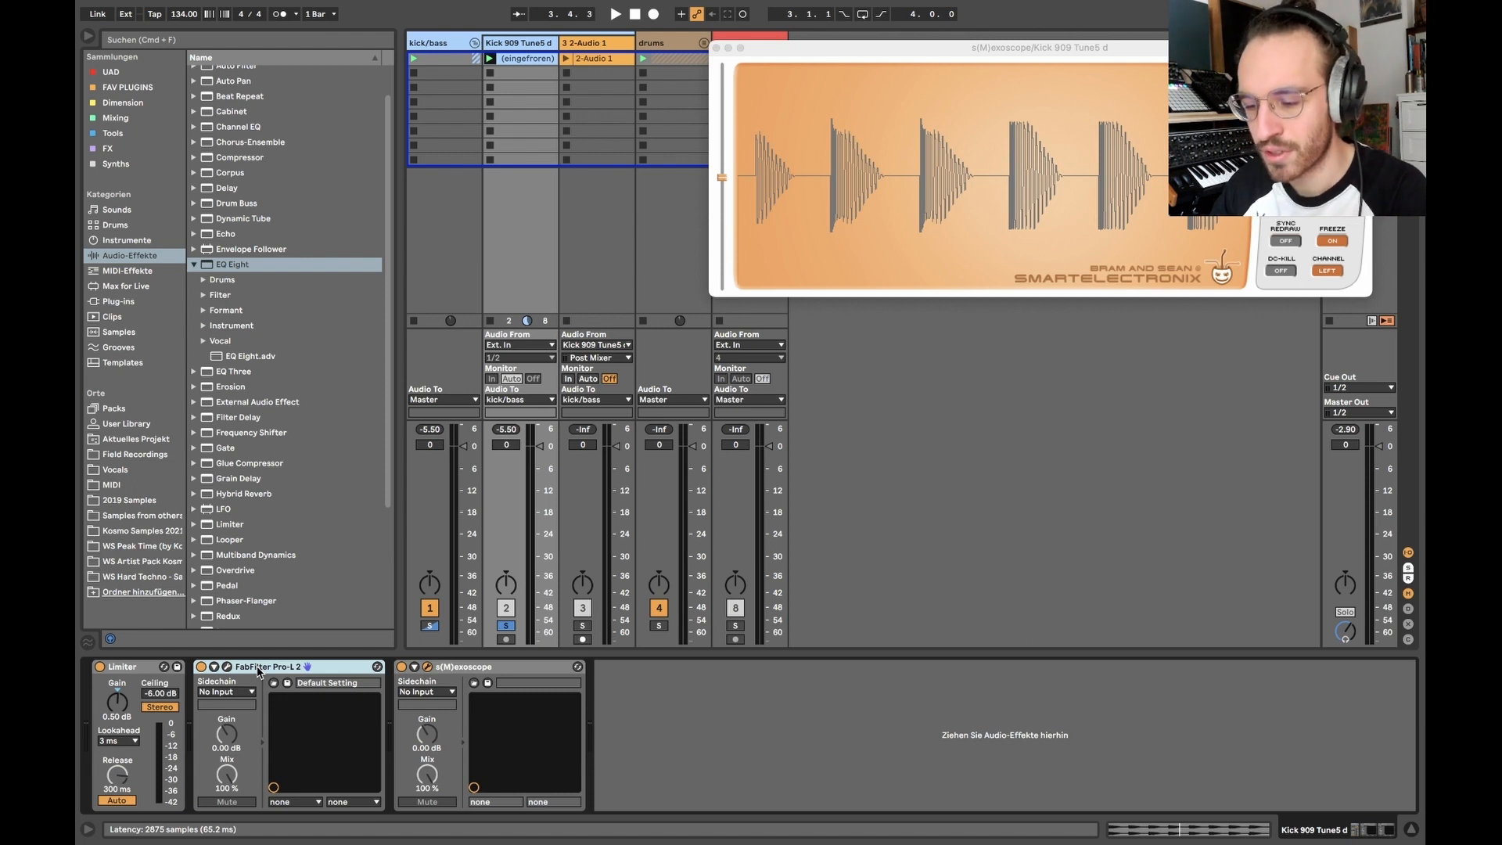
key("Delete")
Unfreeze the oscilloscope and raise the kick Limiter's gain to 1.5 dB during playback
key("space")
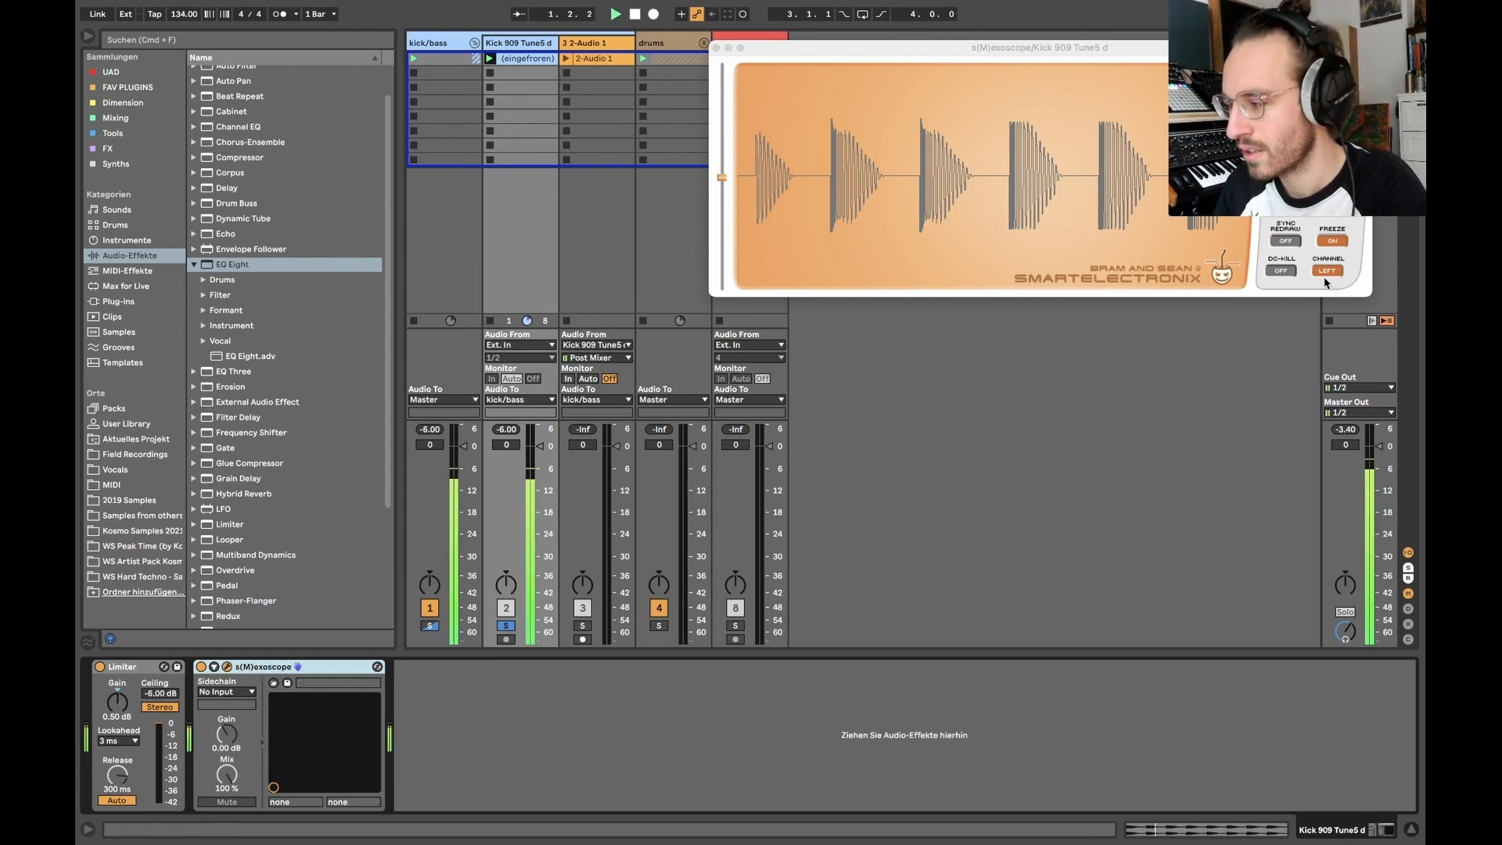
left_click(1332, 241)
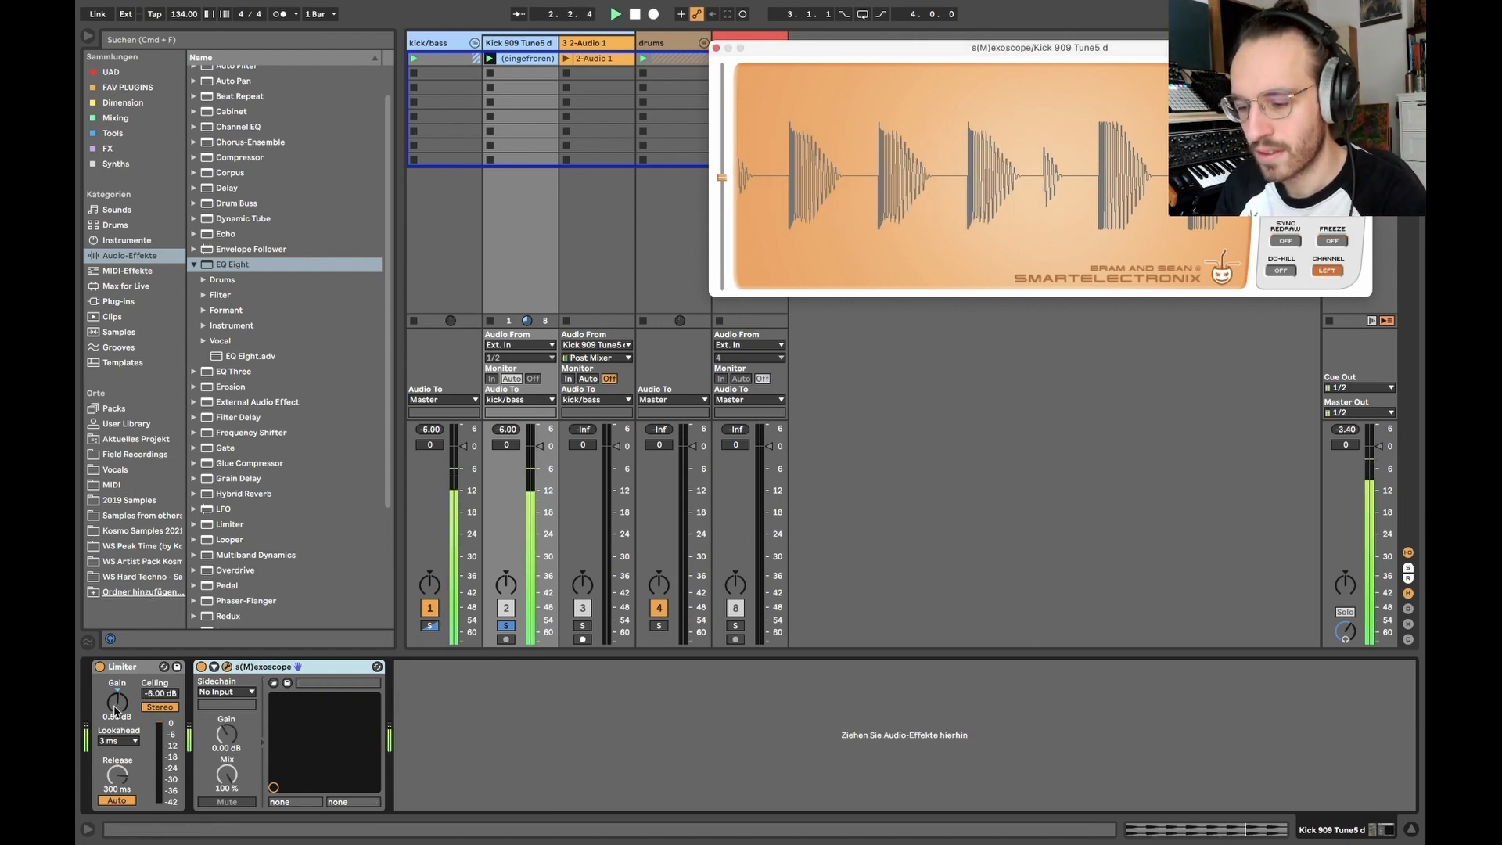
left_click_drag(116, 710, 116, 697)
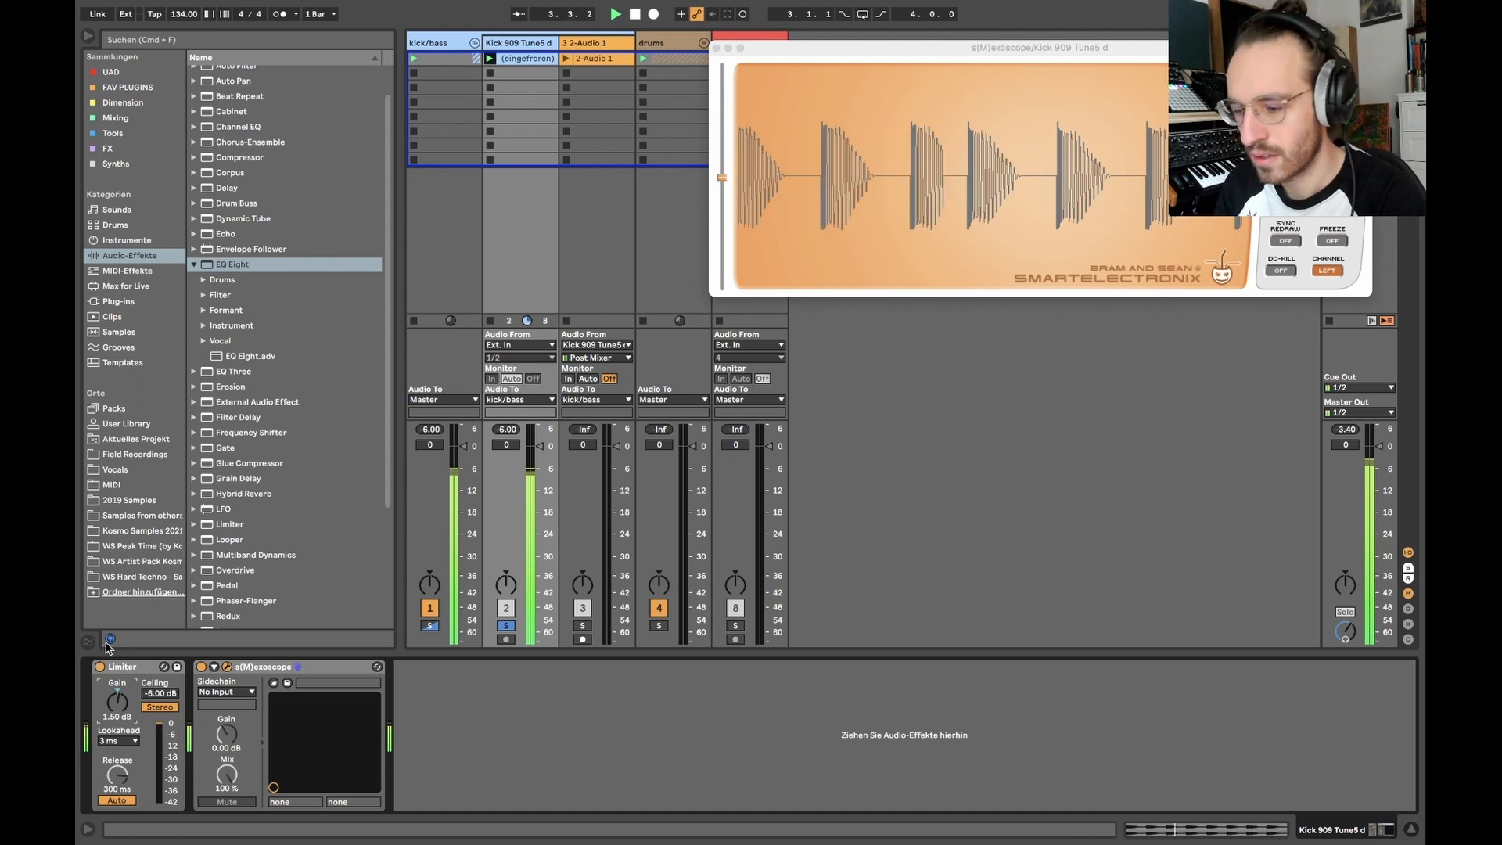
Toggle the kick Limiter off and on at 1.5 dB gain and freeze the oscilloscope to examine the peaks
left_click(100, 667)
left_click(100, 667)
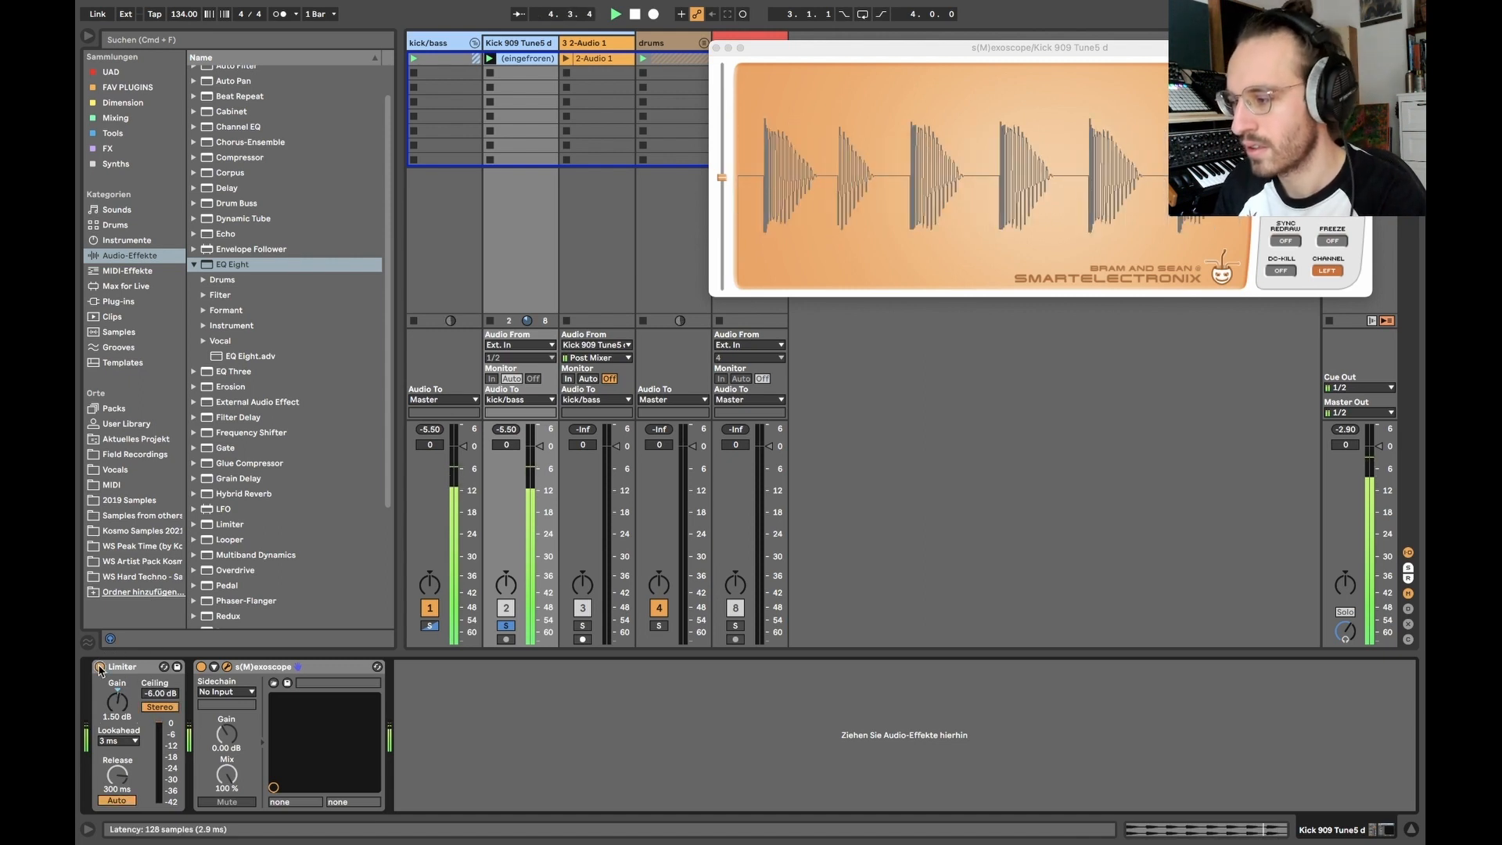
left_click(1330, 240)
key("space")
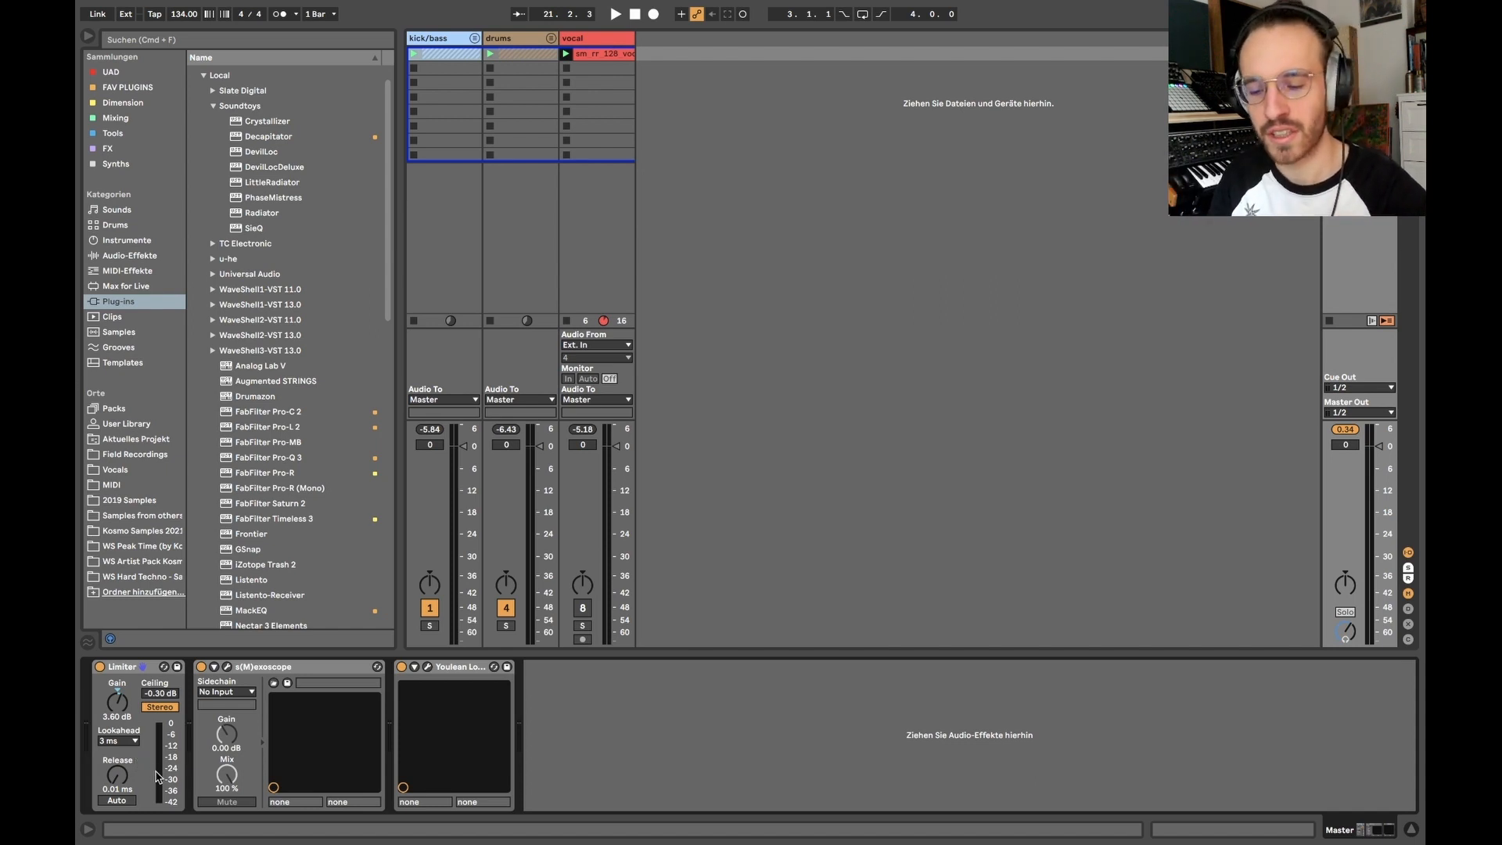
Try different release times on the master Limiter, including 201 ms and 495 ms, ending at 272 ms
left_click_drag(117, 774, 117, 767)
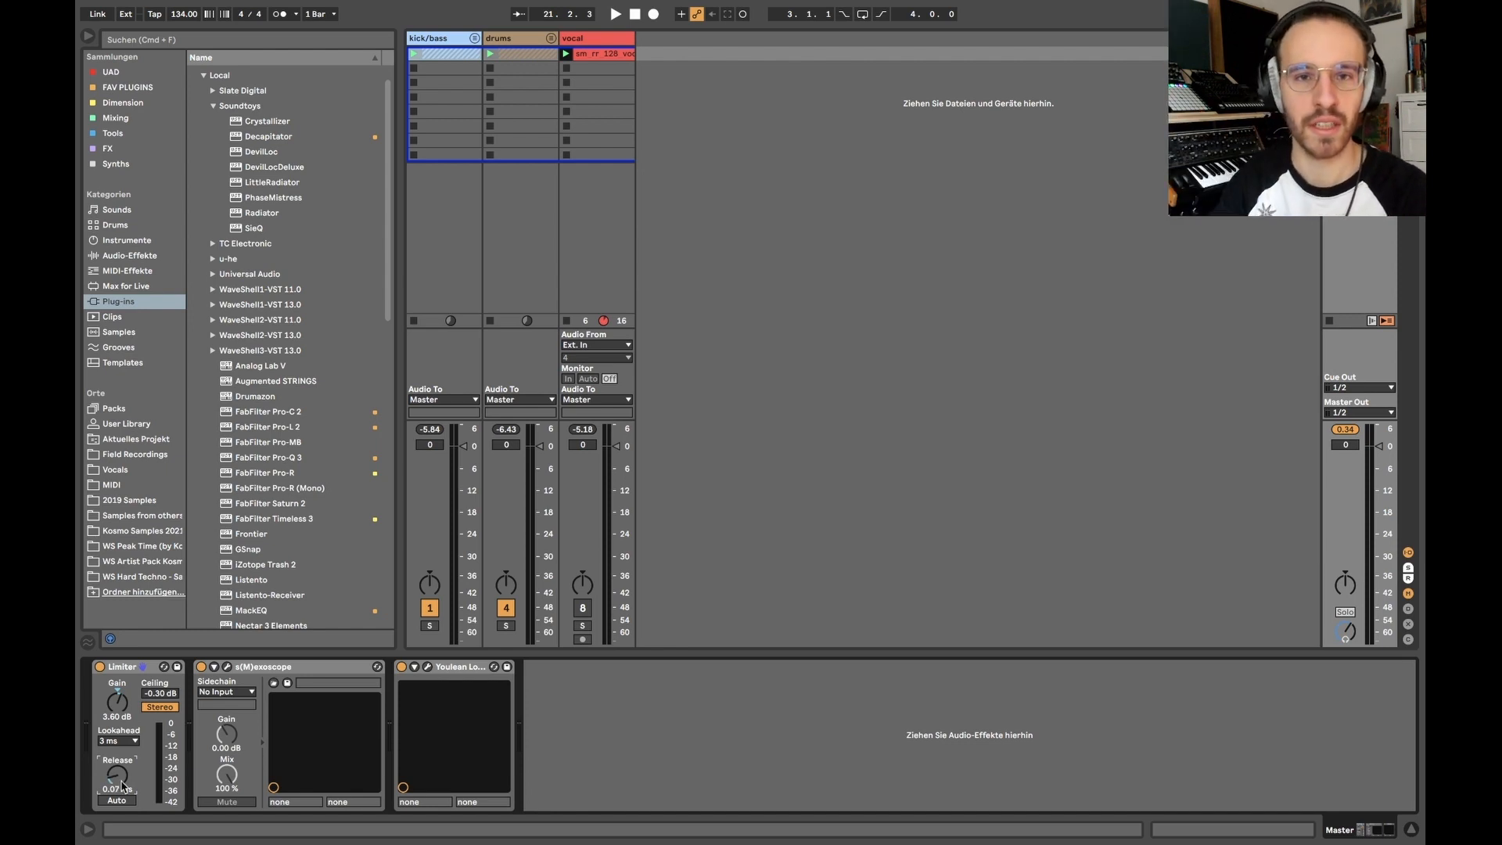
left_click_drag(134, 781, 134, 727)
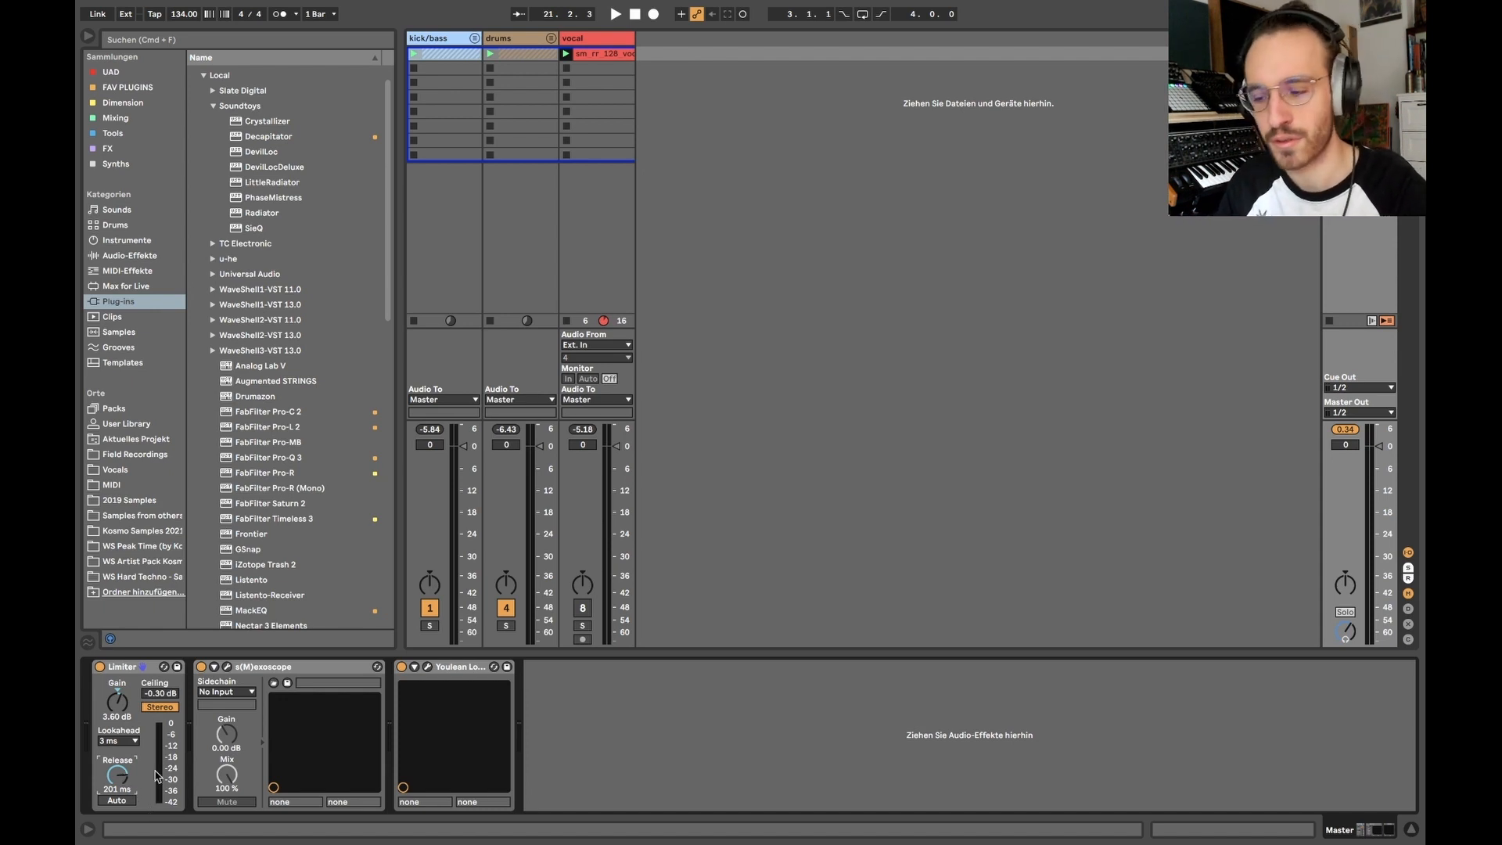
left_click_drag(121, 774, 121, 757)
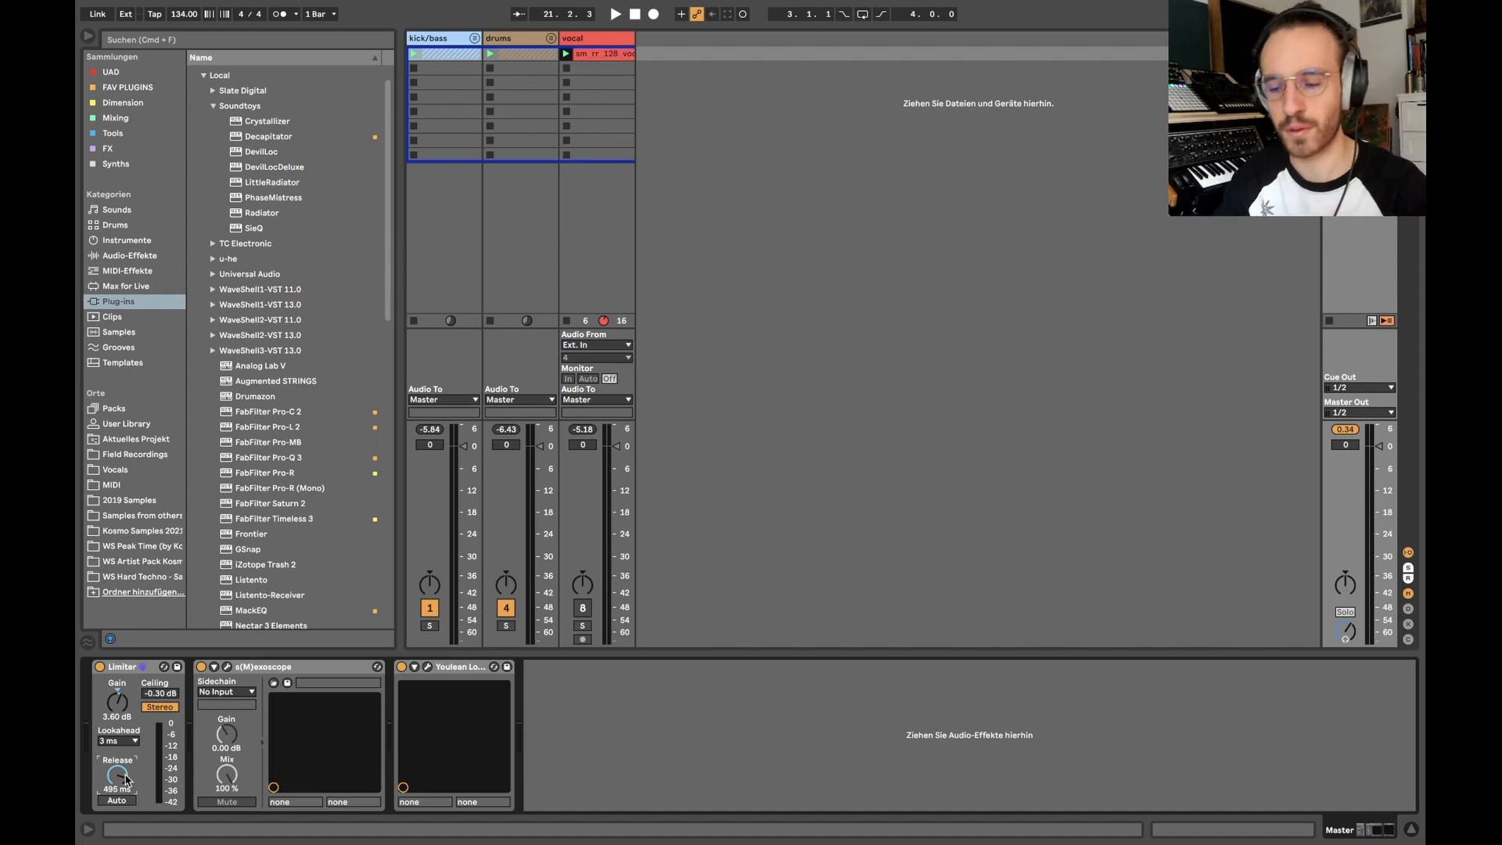
mouse_move(127, 778)
left_mouse_down()
mouse_move(127, 837)
mouse_move(127, 750)
left_mouse_up()
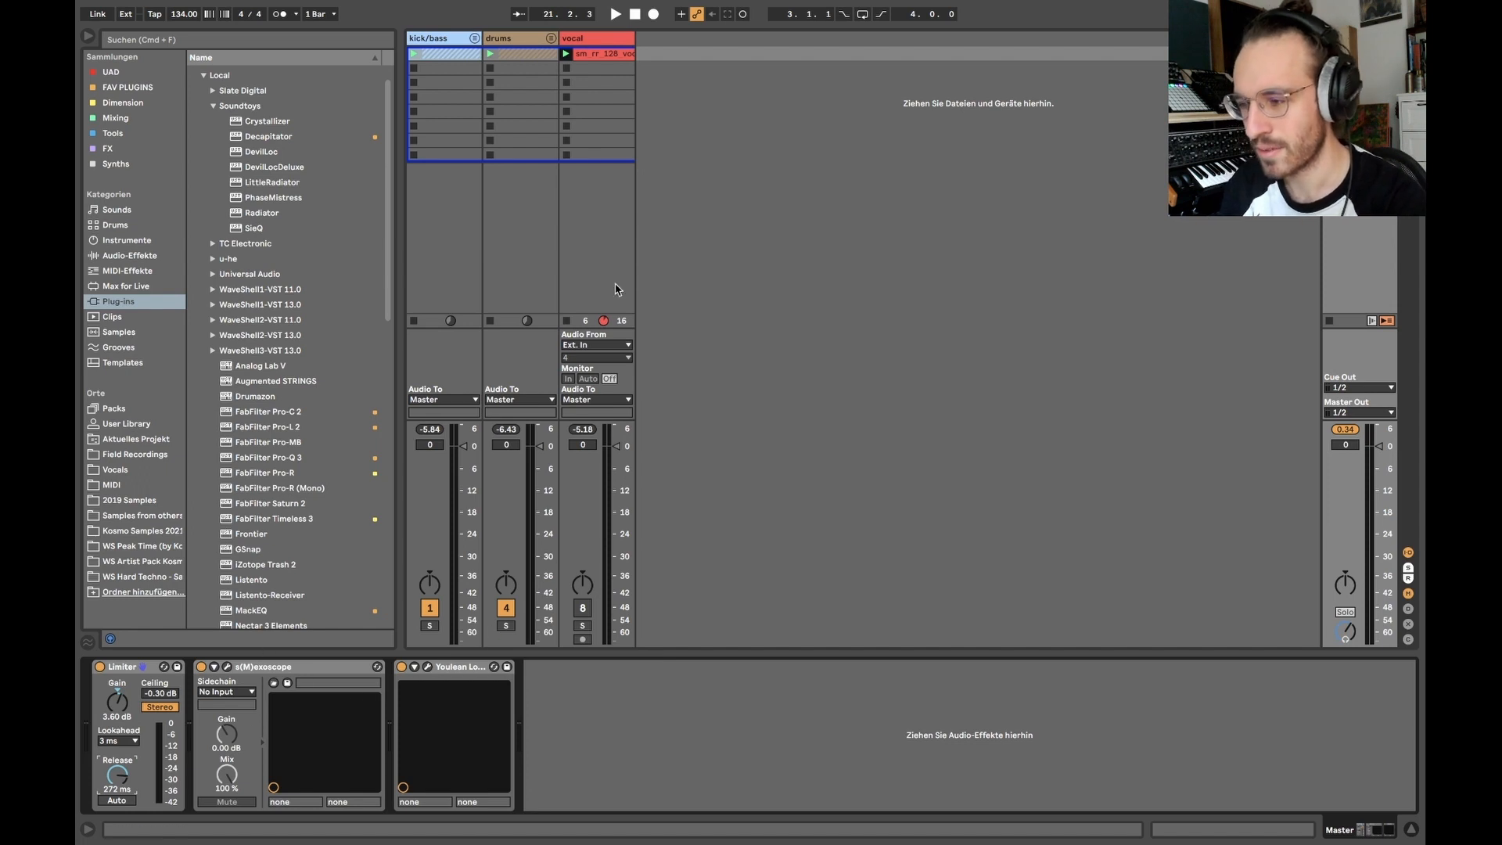
Play the full mix and try a release time of 405 ms on the master Limiter
key("space")
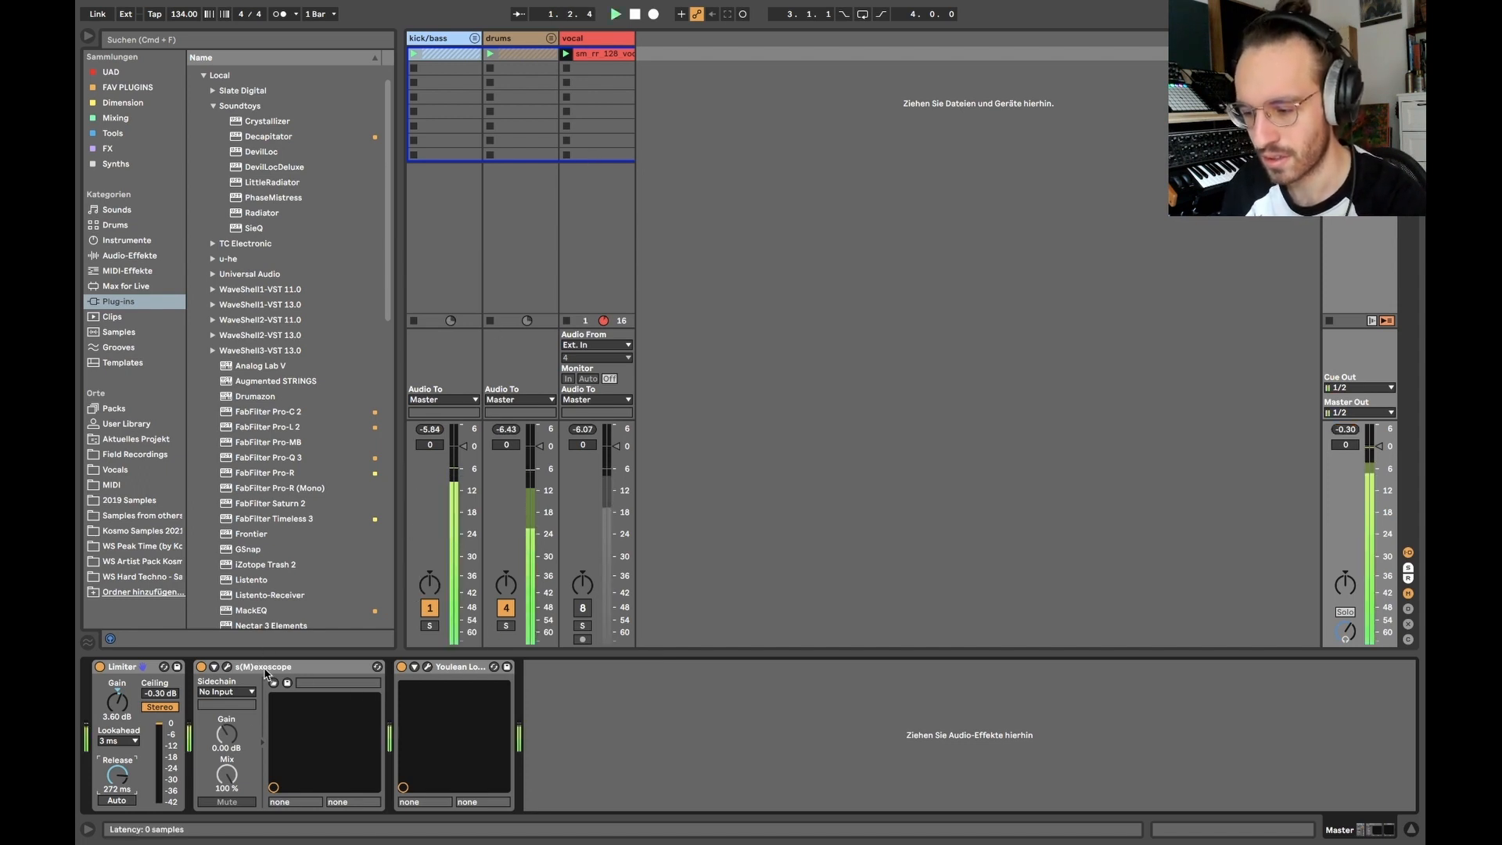
left_click(120, 709)
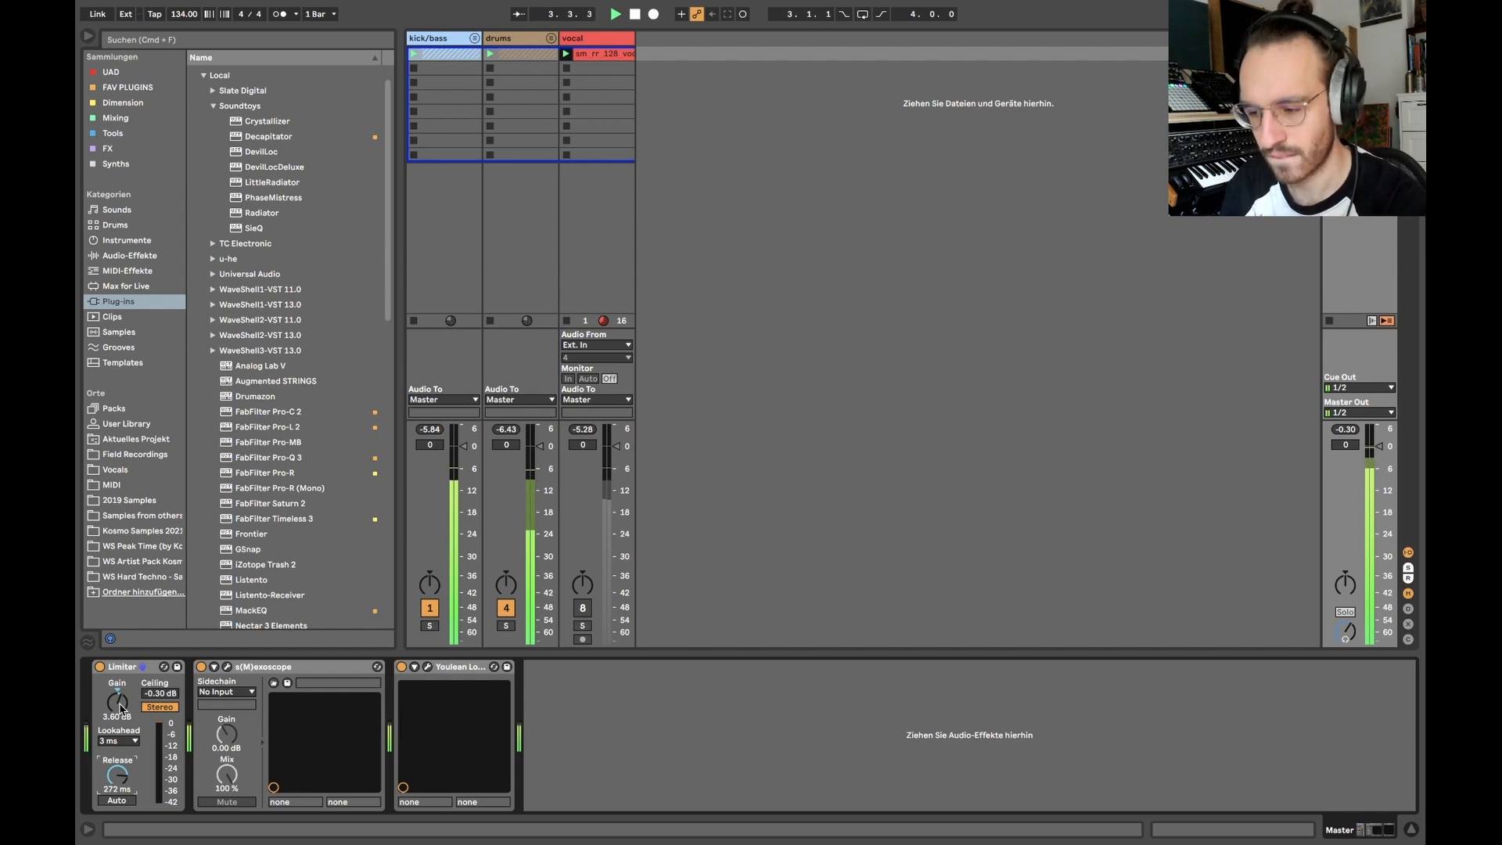
left_click_drag(133, 772, 133, 755)
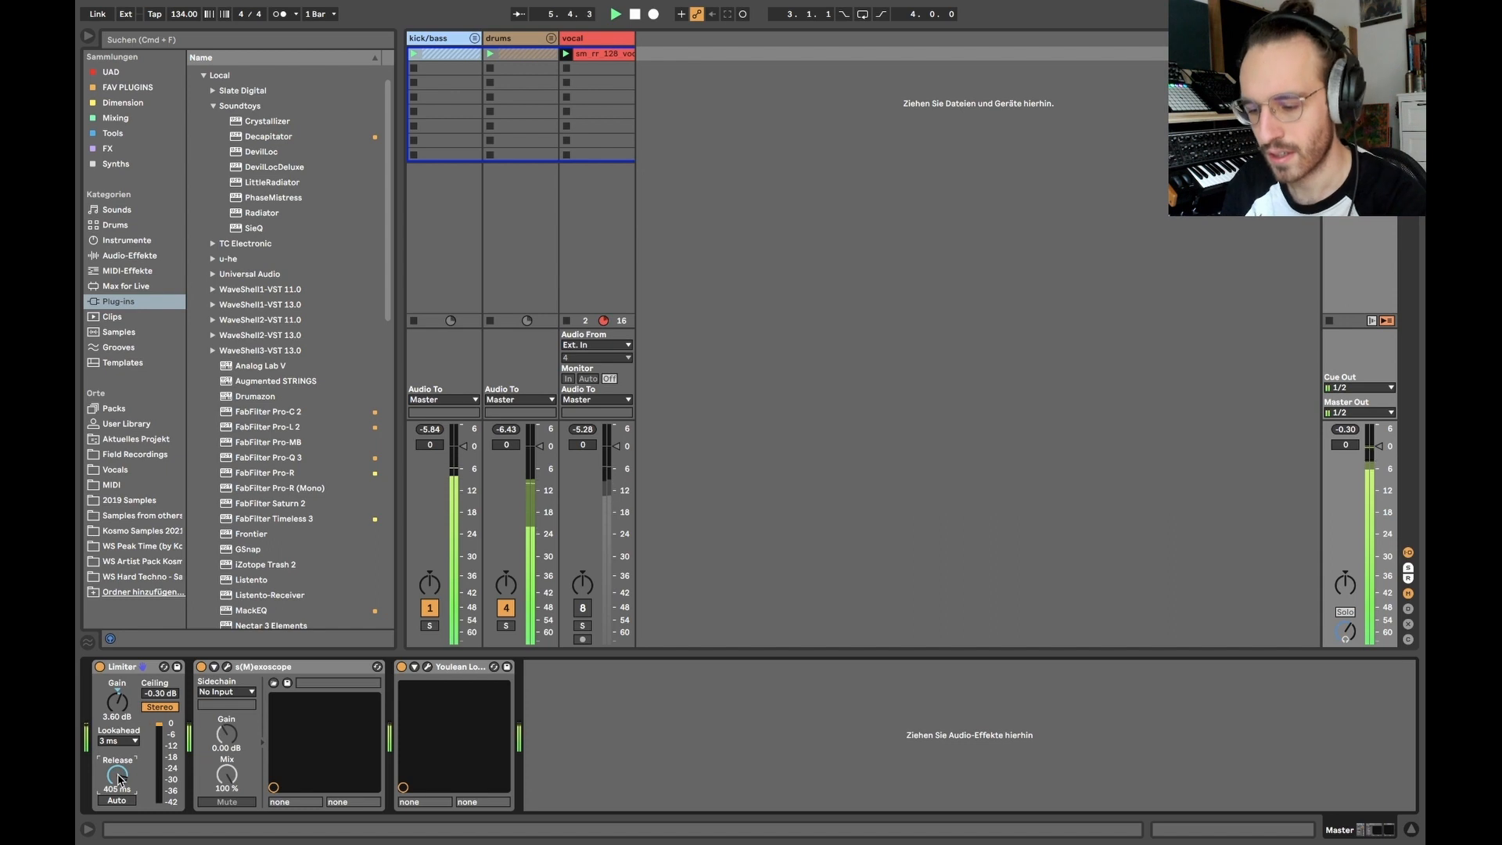
key("space")
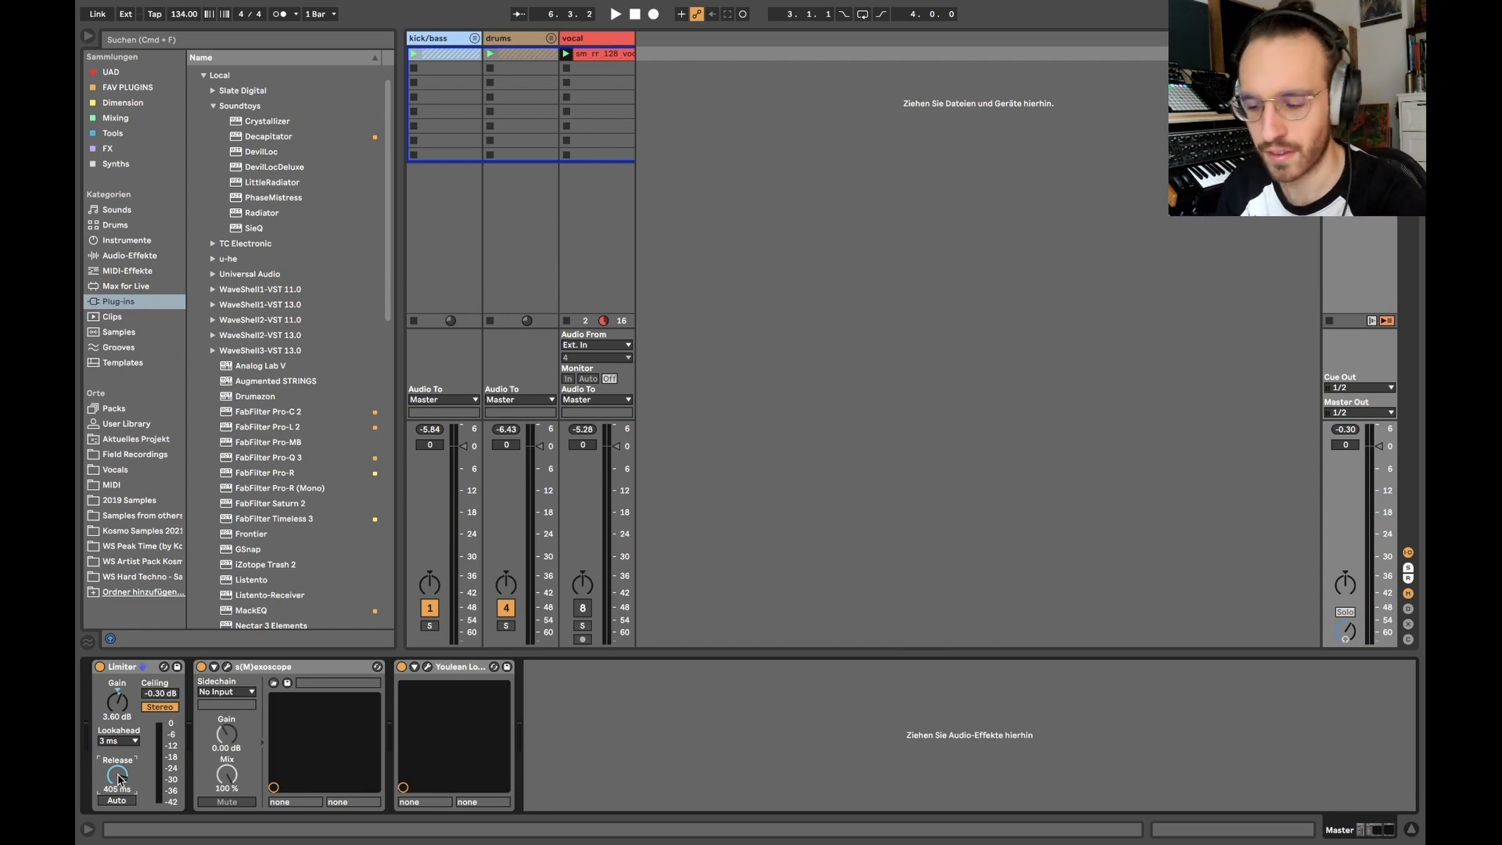
Try lowering the master Limiter's release to 0.04 ms during playback, and raise it to 367 ms
key("space")
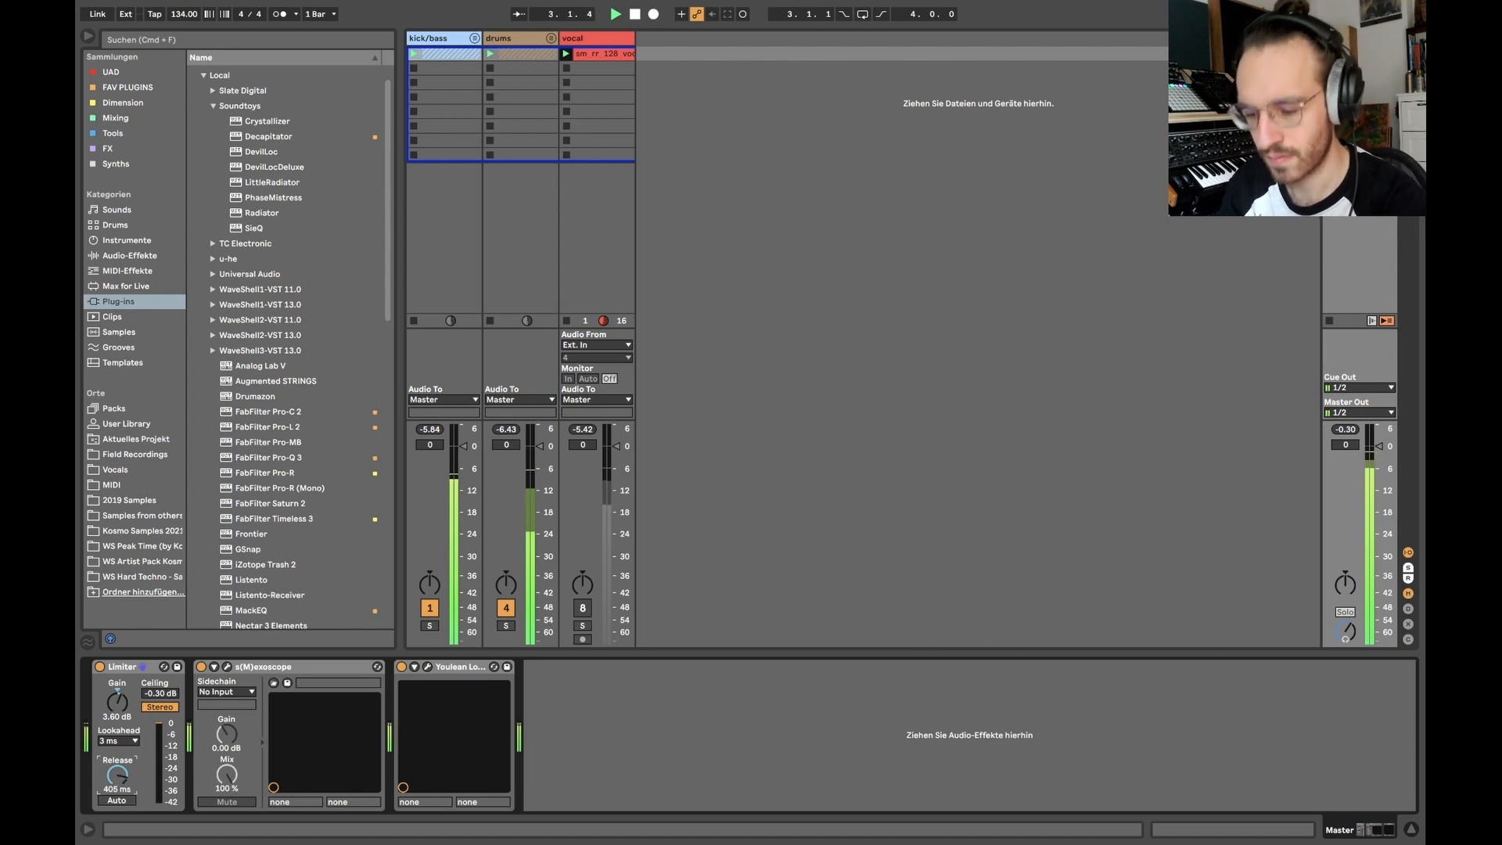
left_click_drag(117, 775, 118, 837)
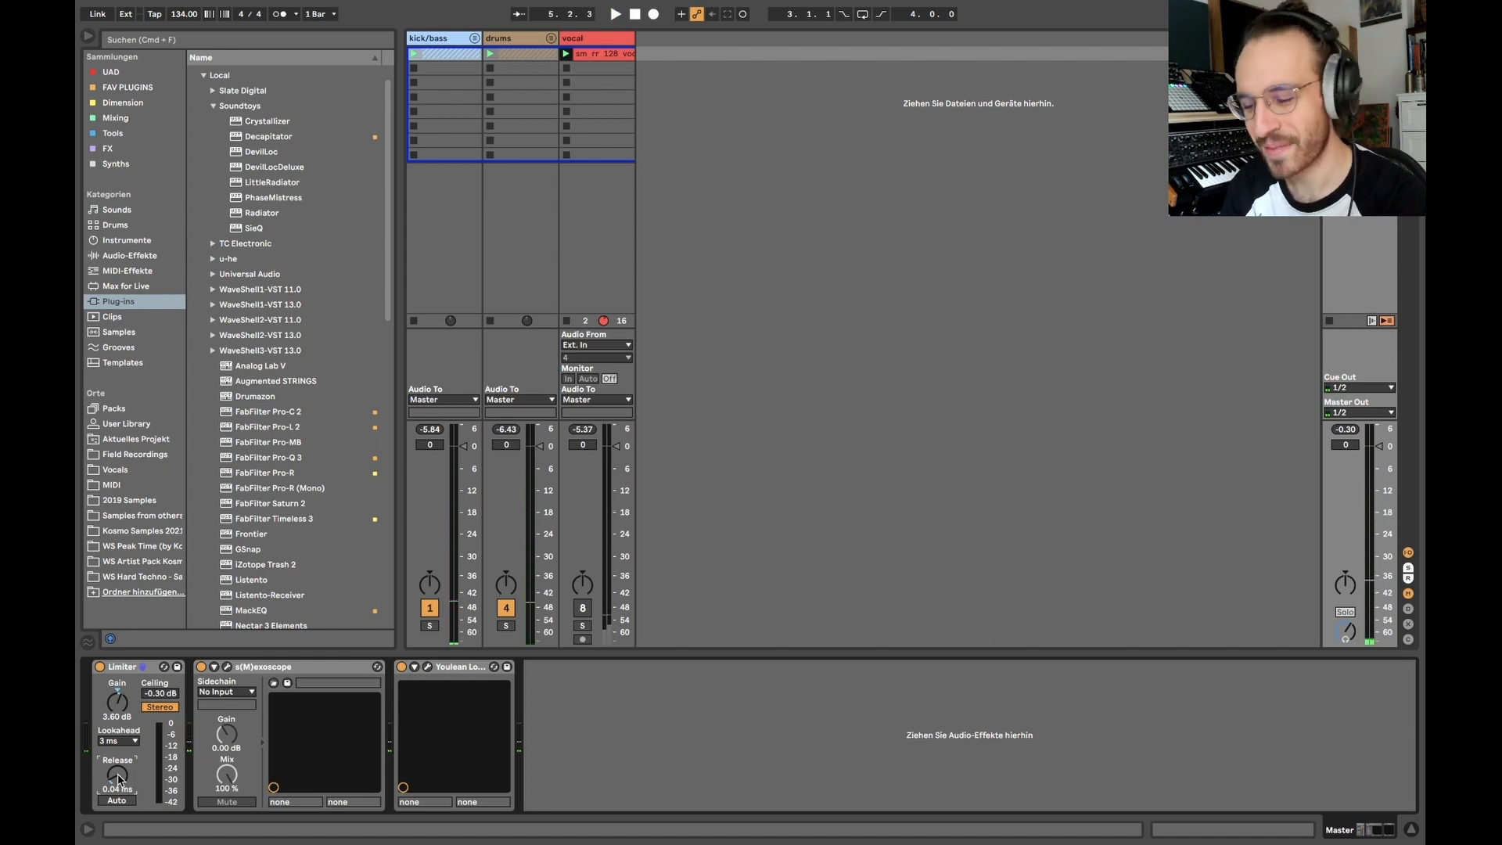
left_click_drag(117, 776, 118, 747)
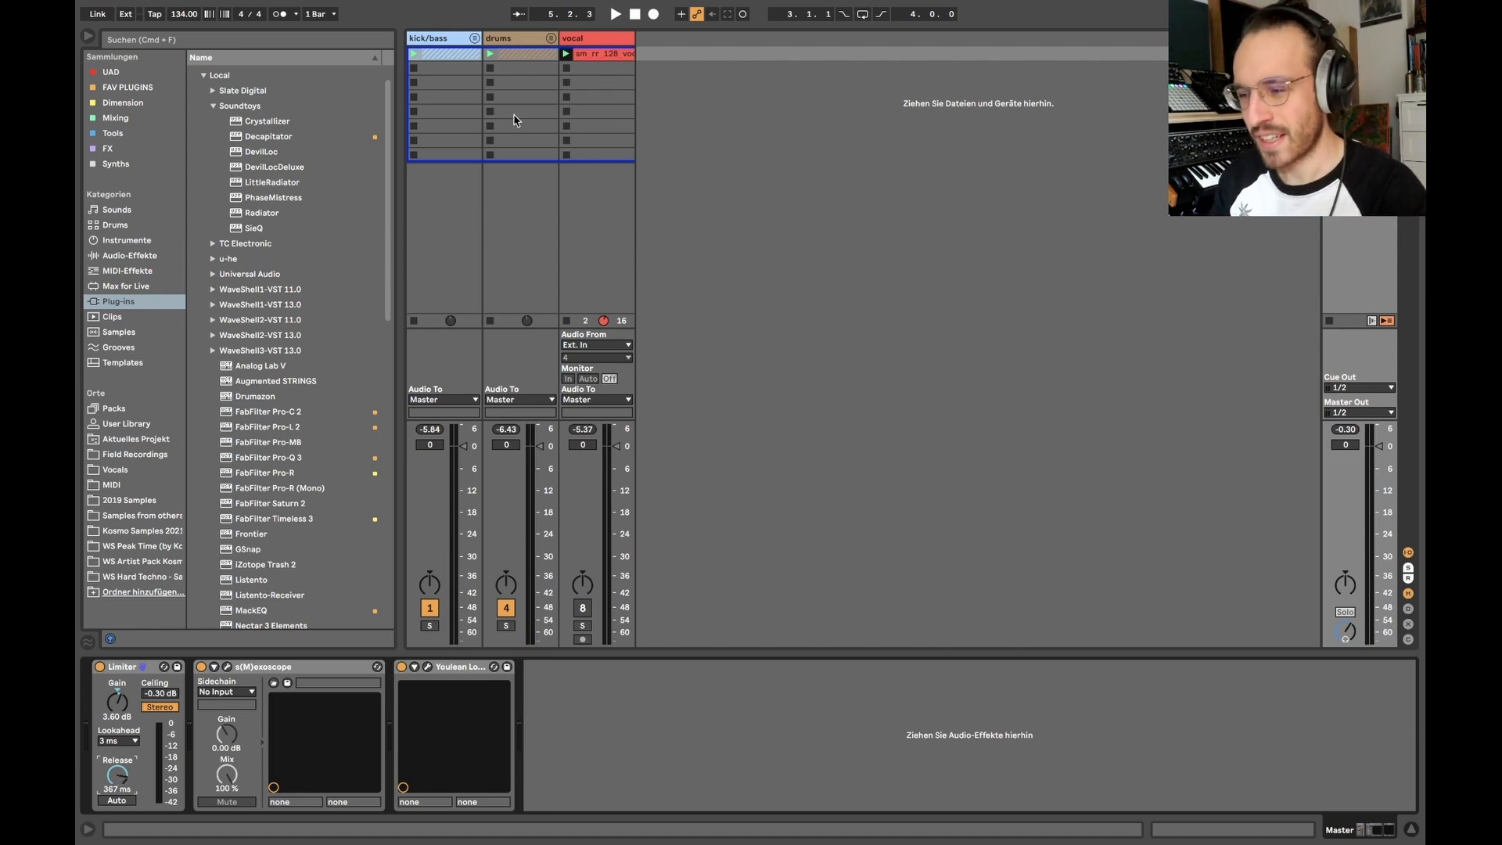
Unfold the drums group to audition the open hi-hat soloed, and return to the master's effects with the group folded
left_click(551, 38)
left_click(658, 626)
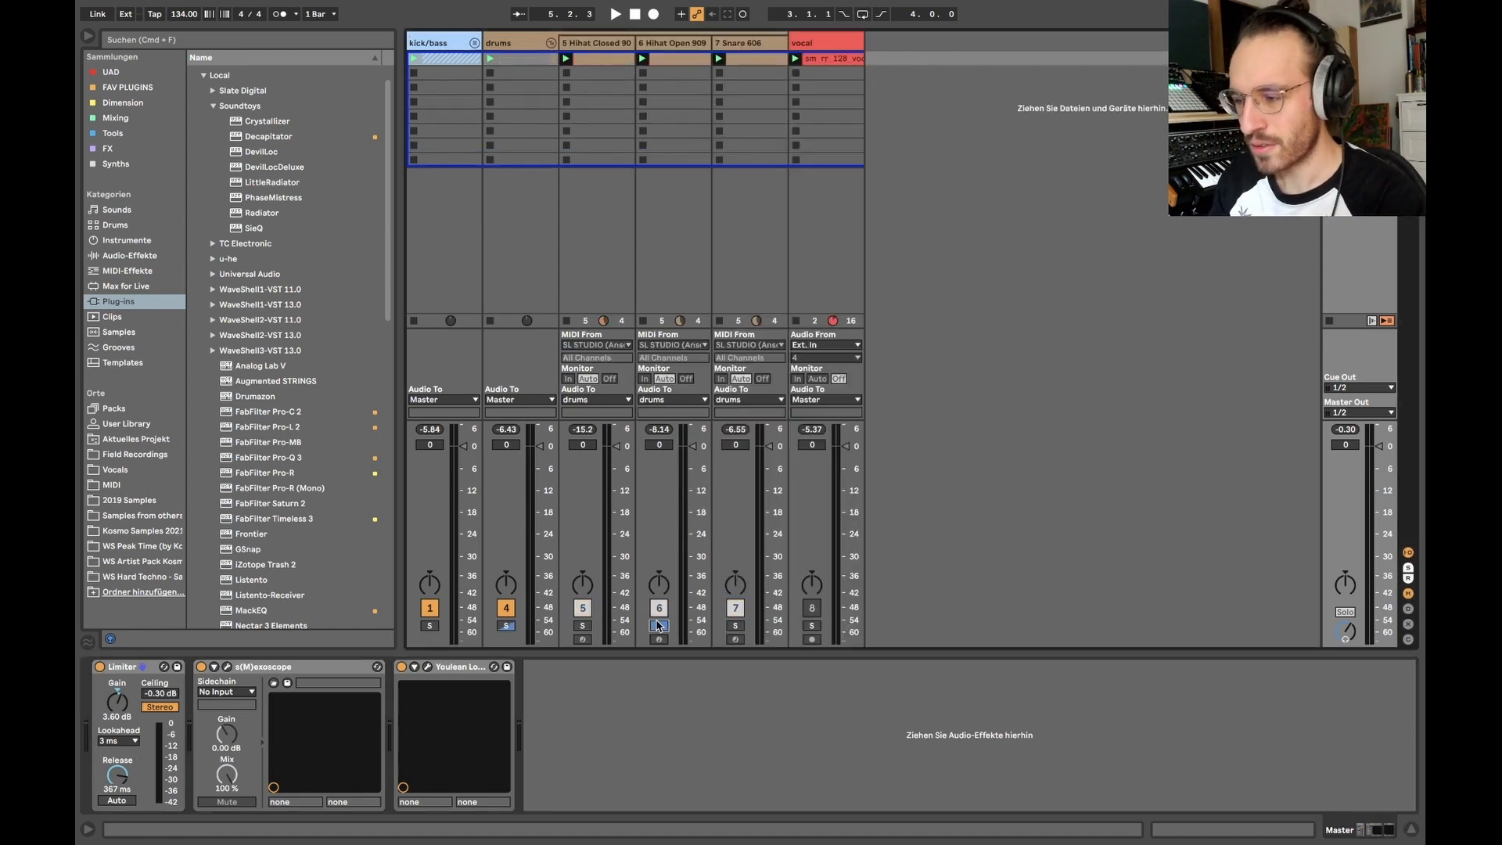
left_click(677, 42)
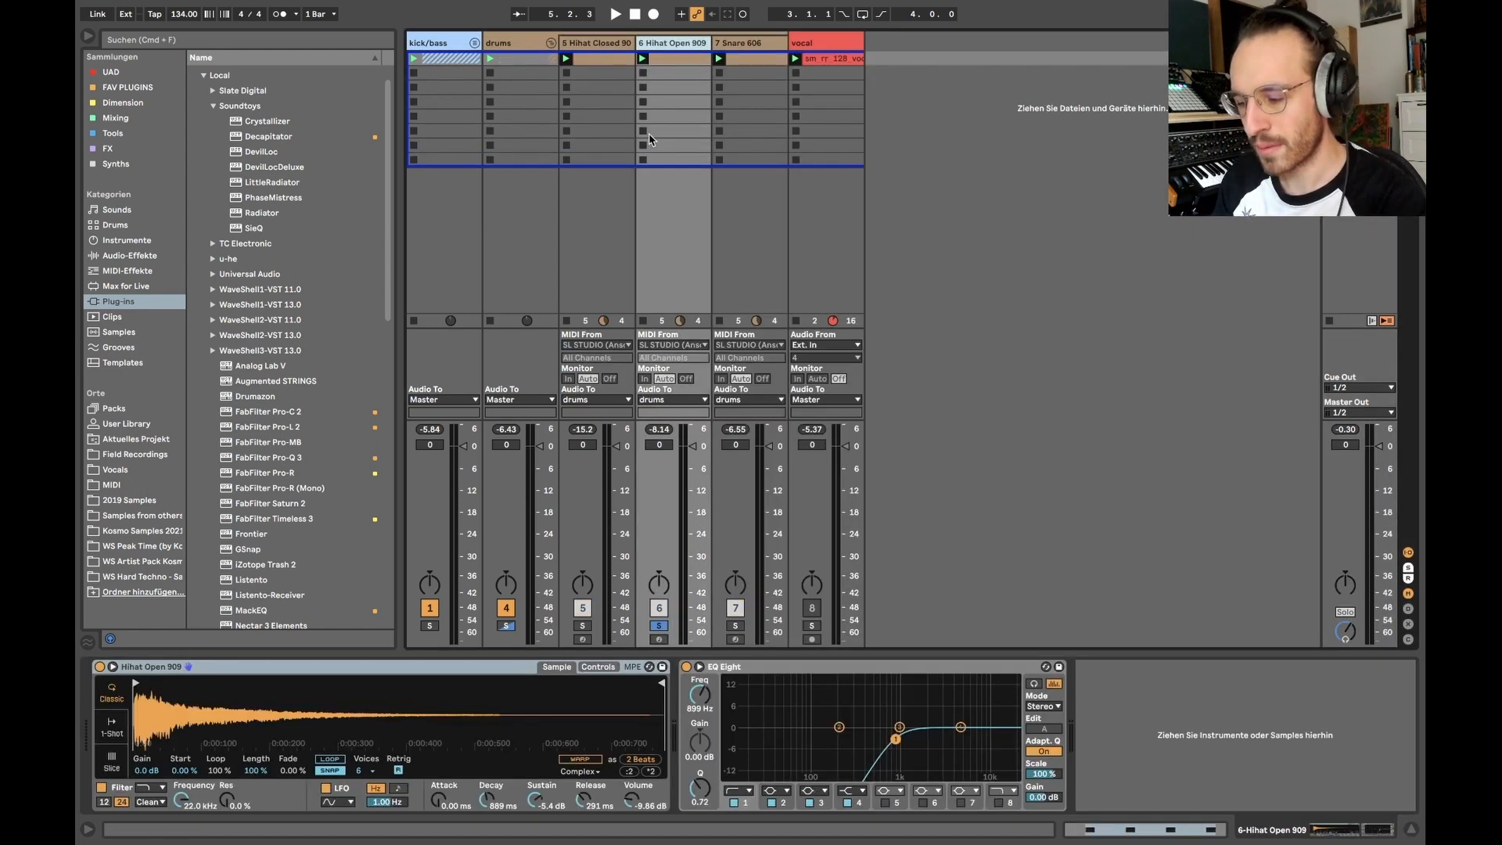
key("space")
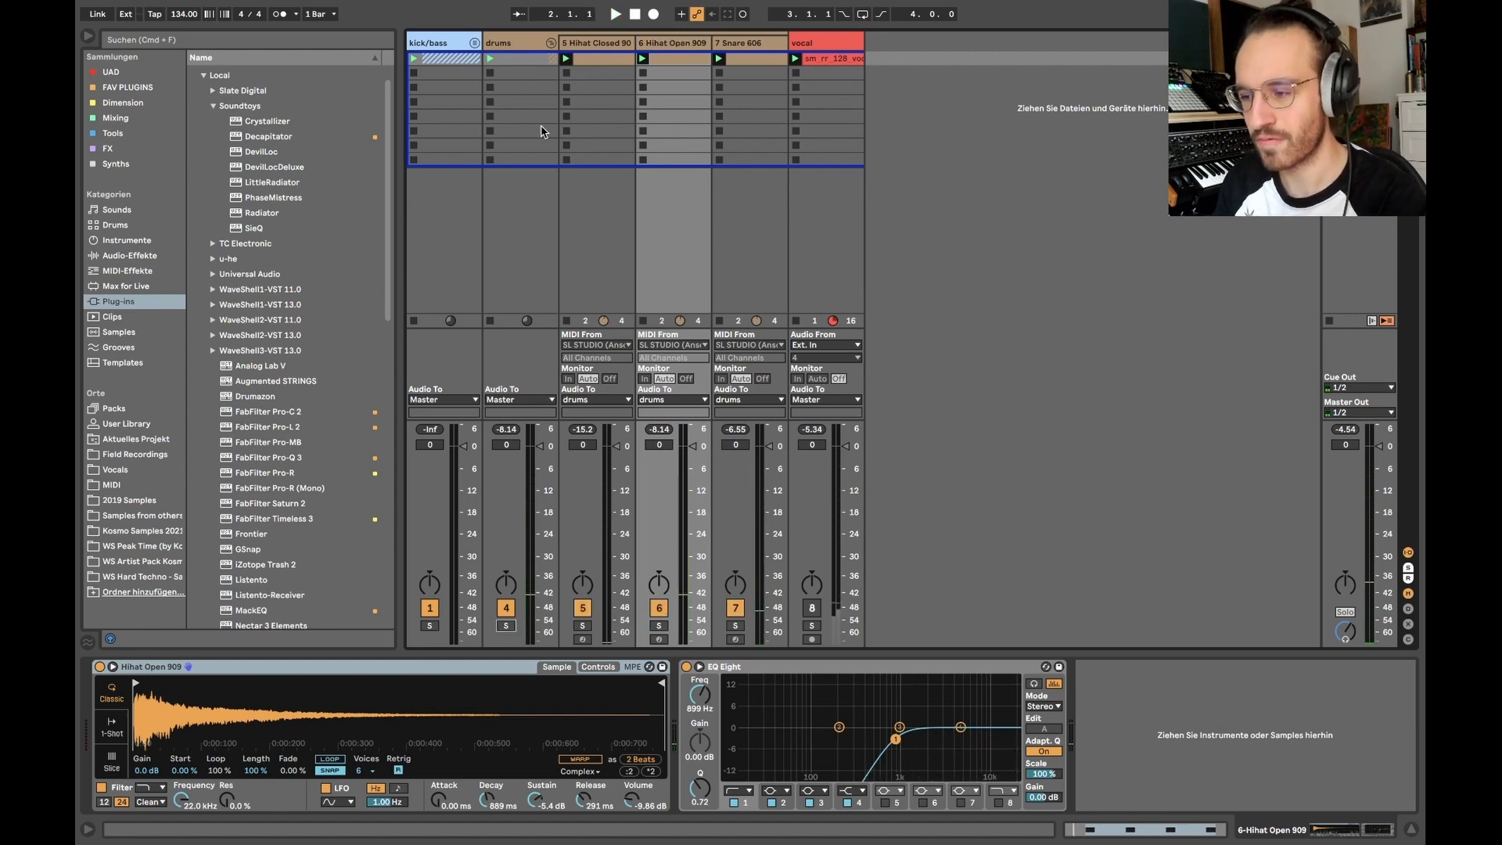
left_click(551, 42)
left_click(1360, 352)
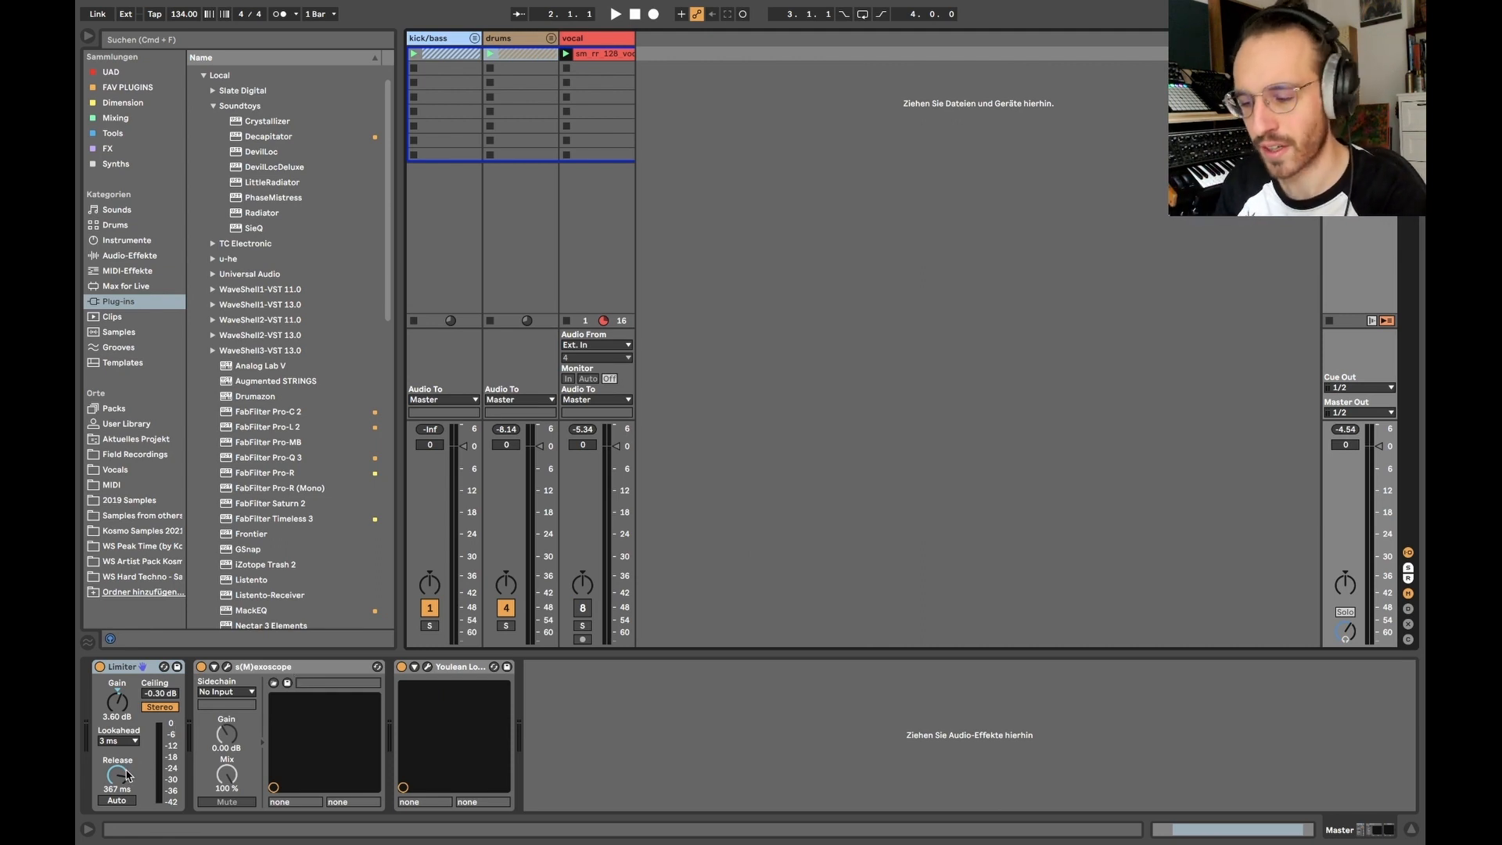
Lower the master Limiter's release to 0.01 ms while playing the full mix
key("space")
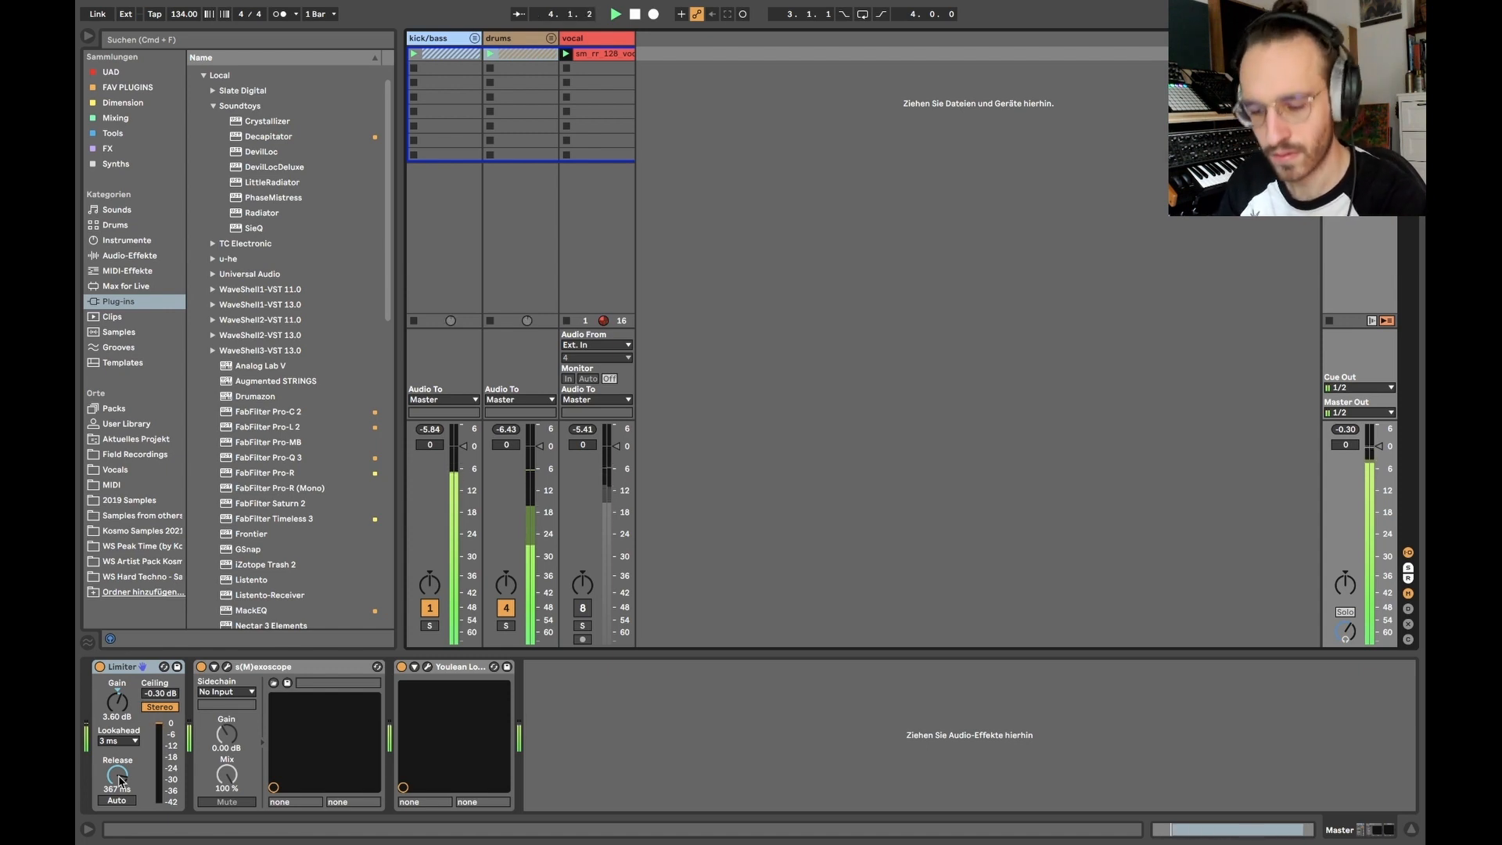
left_click_drag(121, 780, 121, 839)
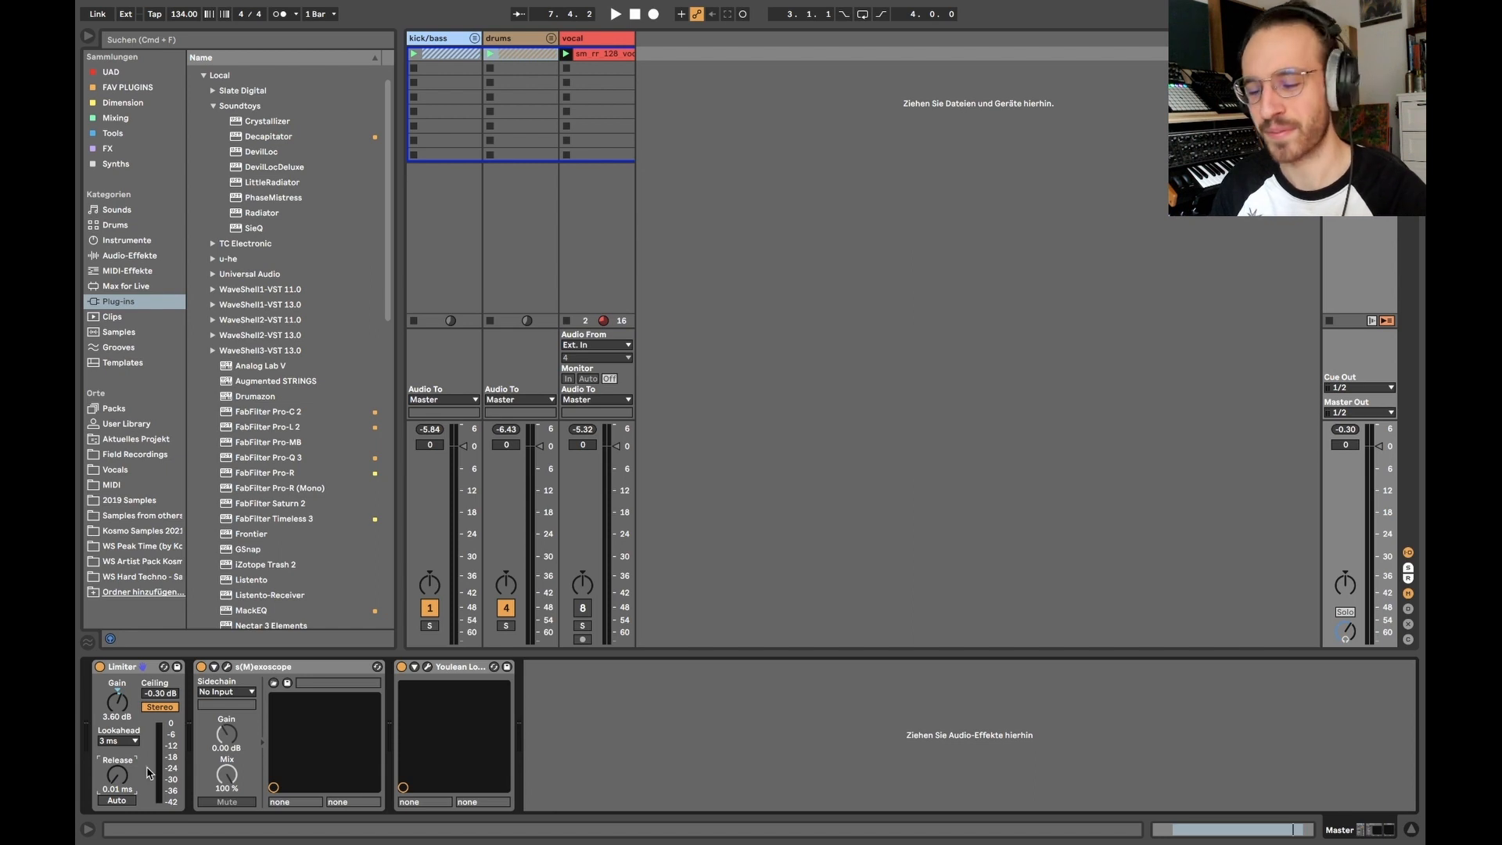
Try raising the master Limiter's release to 495 ms with playback stopped
left_click_drag(113, 782, 113, 769)
mouse_move(115, 786)
left_mouse_down()
mouse_move(115, 770)
mouse_move(115, 786)
left_mouse_up()
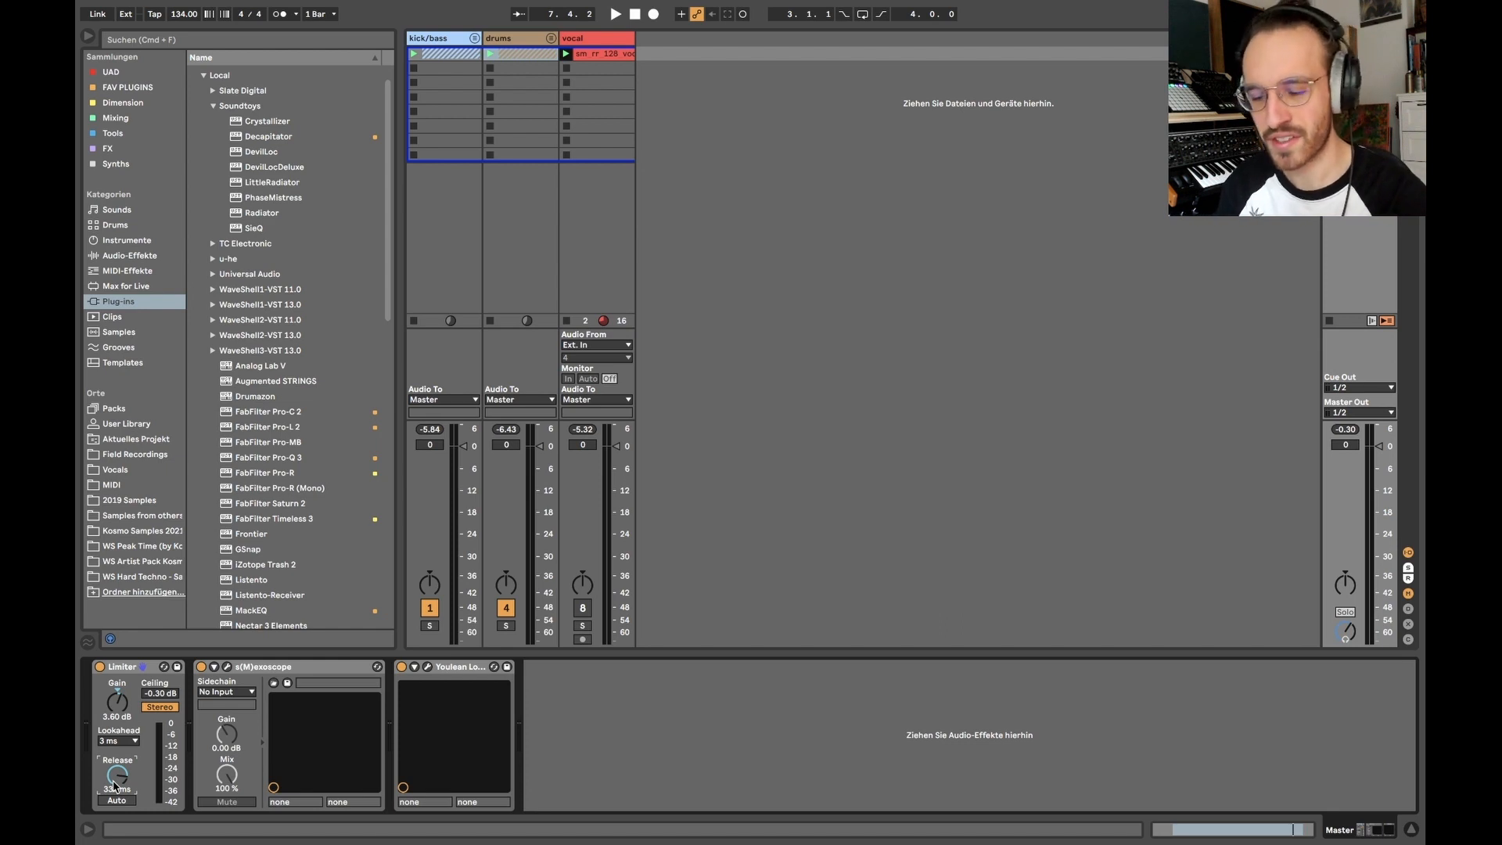
left_click_drag(115, 786, 115, 763)
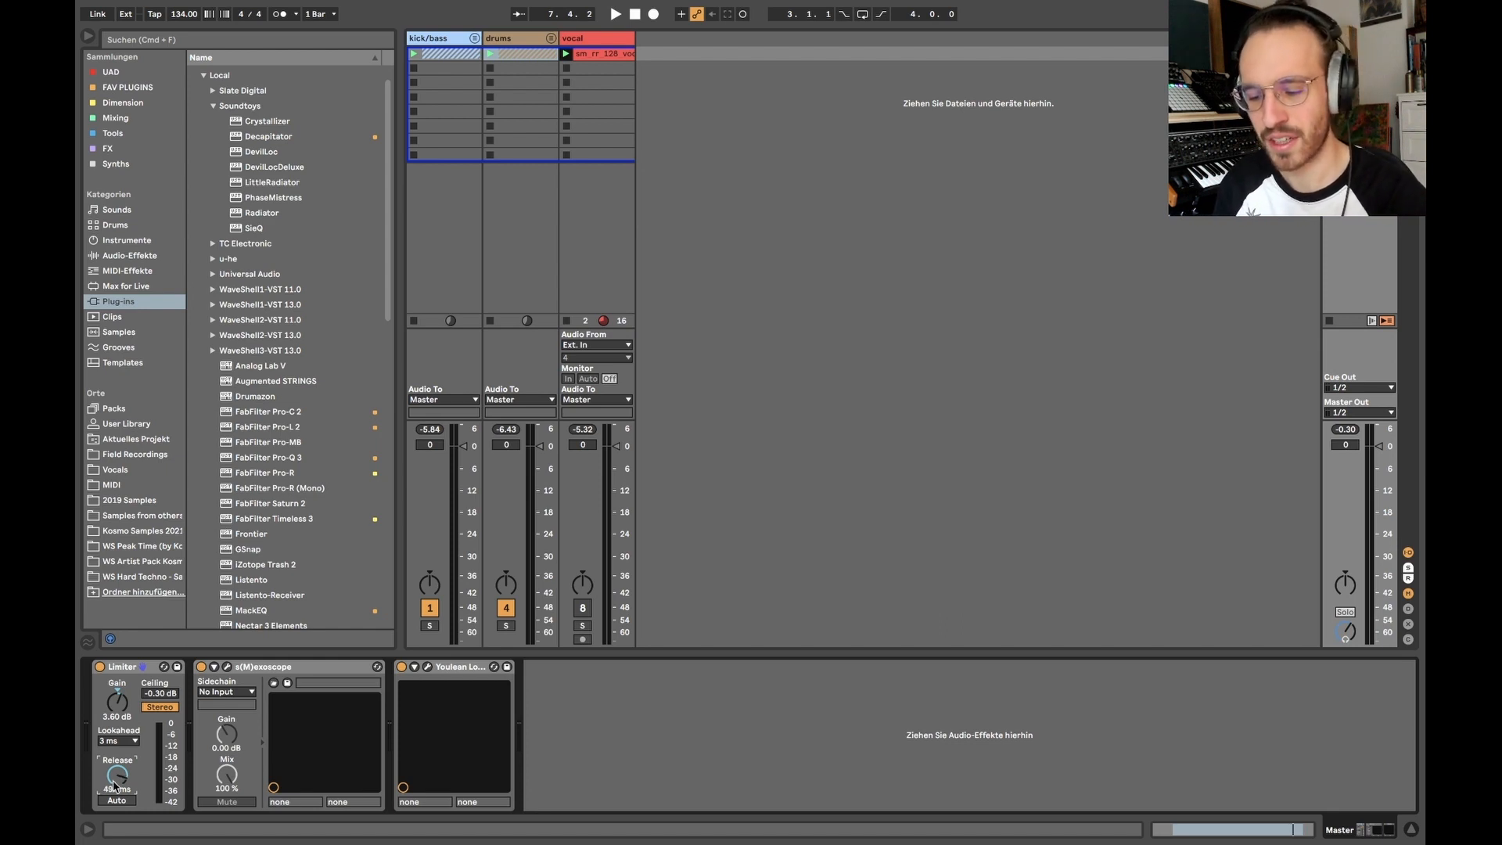
Open the master's oscilloscope, play the full mix with the Limiter's release at 332 ms, and lower it to 0.01 ms
left_click(227, 667)
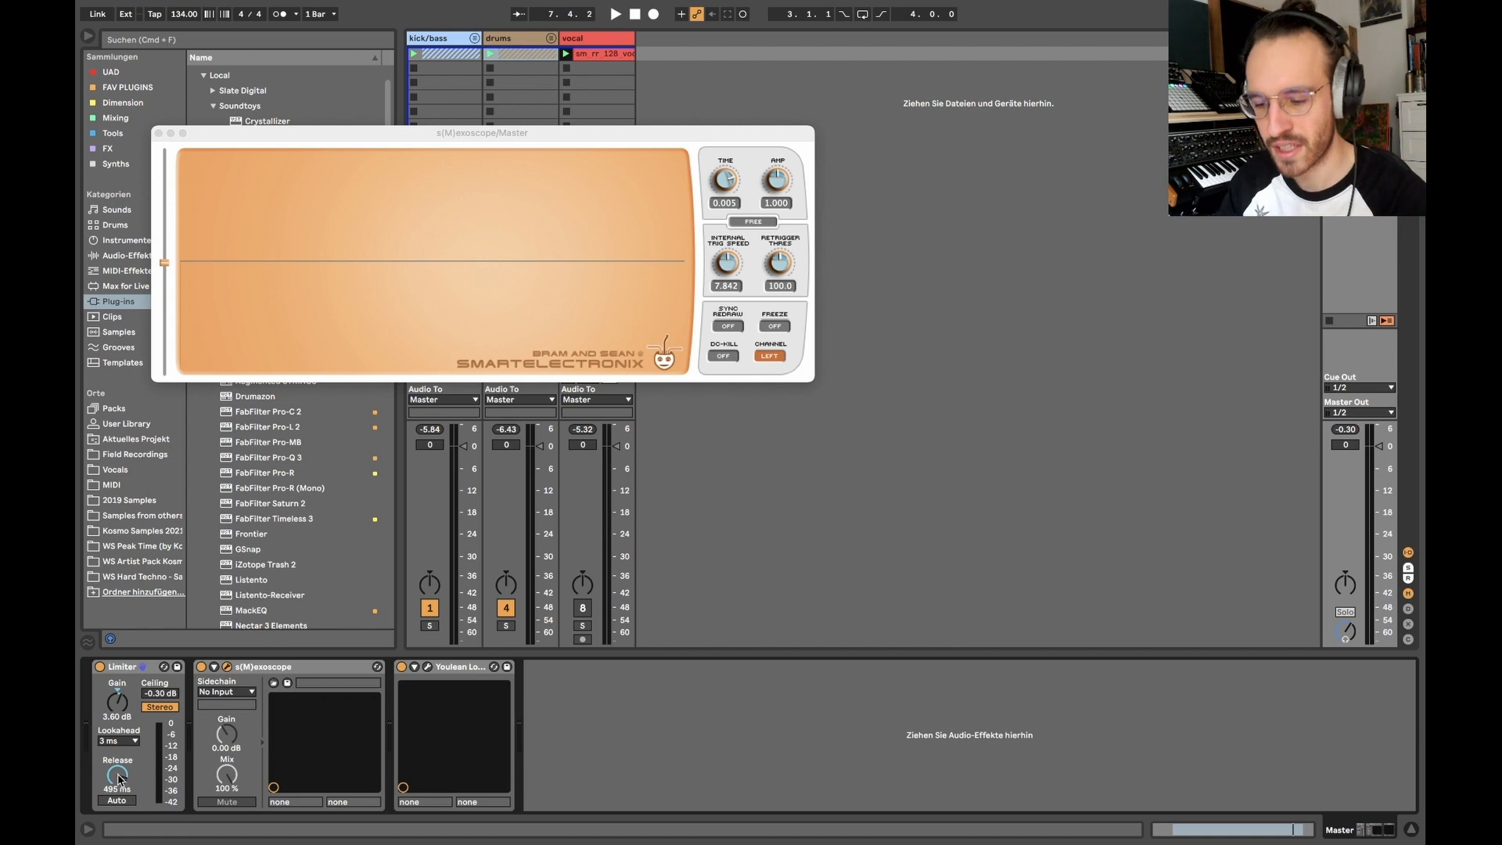
left_click_drag(119, 779, 119, 799)
key("space")
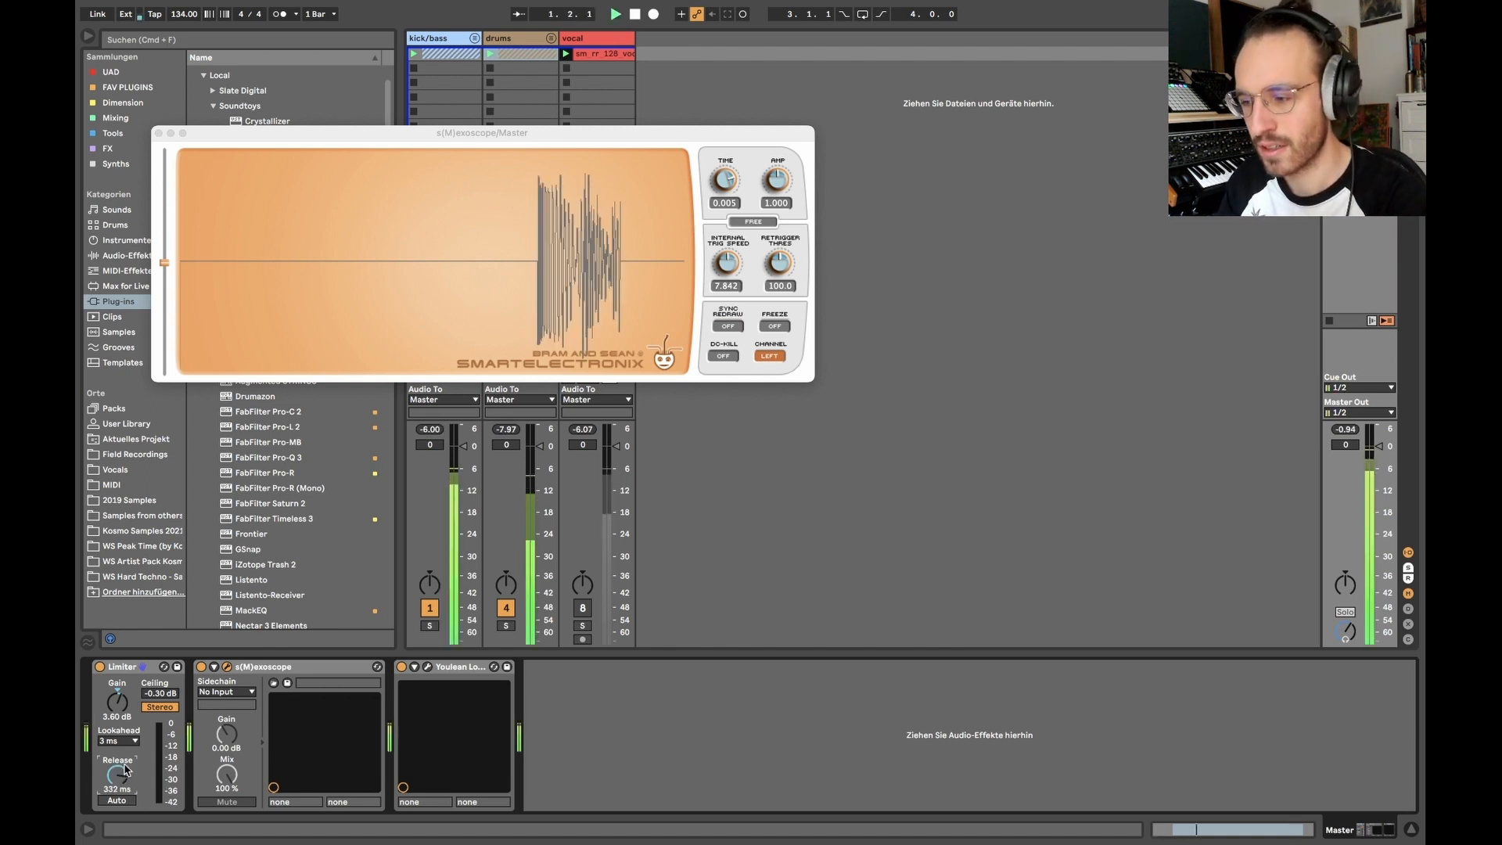
left_click_drag(118, 776, 118, 813)
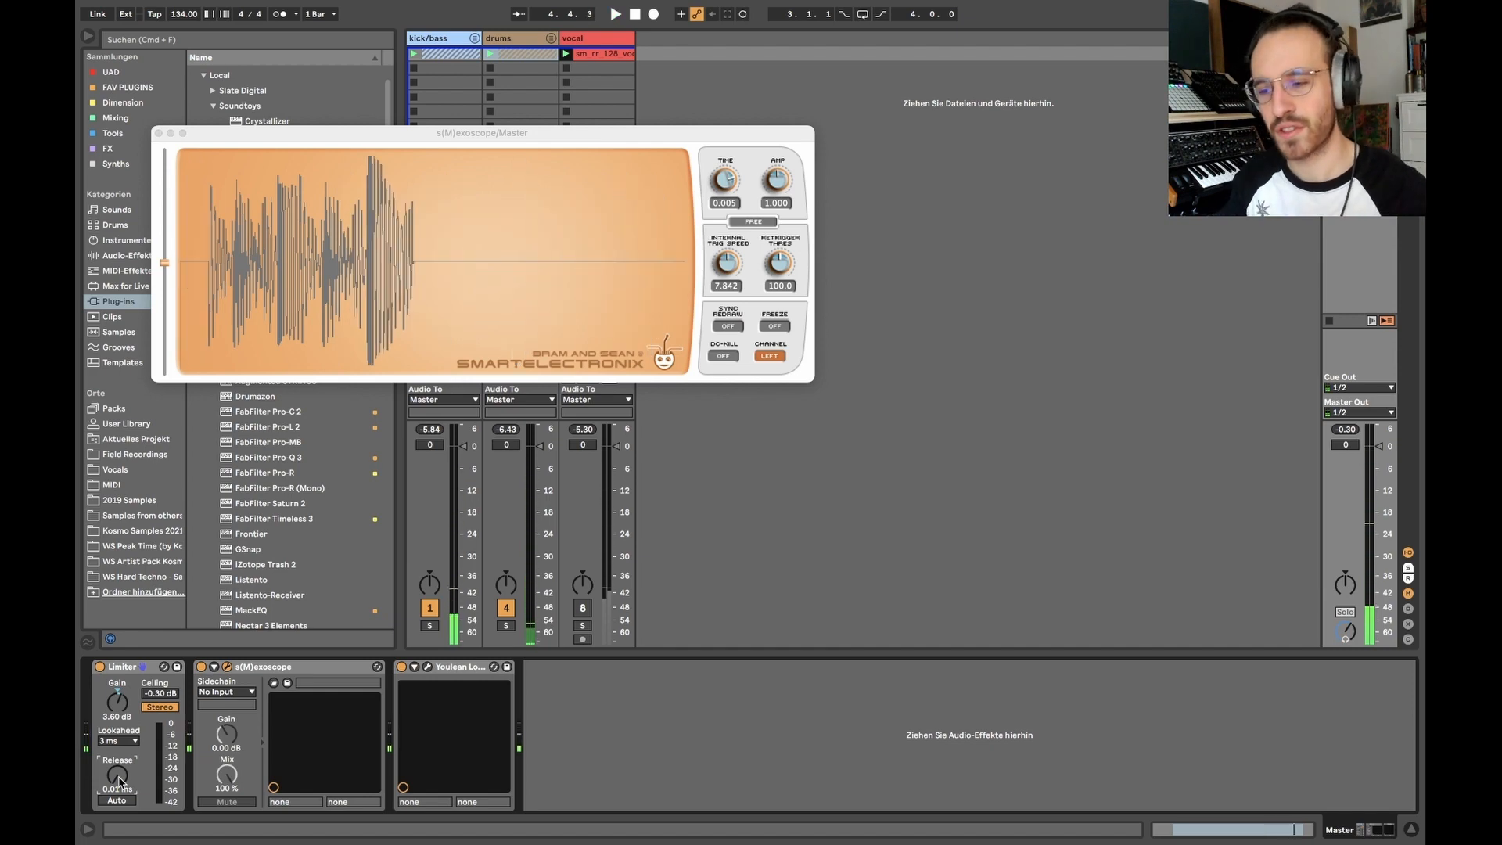
Raise the master Limiter's release slightly, close the oscilloscope and enable automatic release
left_click_drag(122, 776, 117, 765)
left_click(227, 666)
left_click(116, 801)
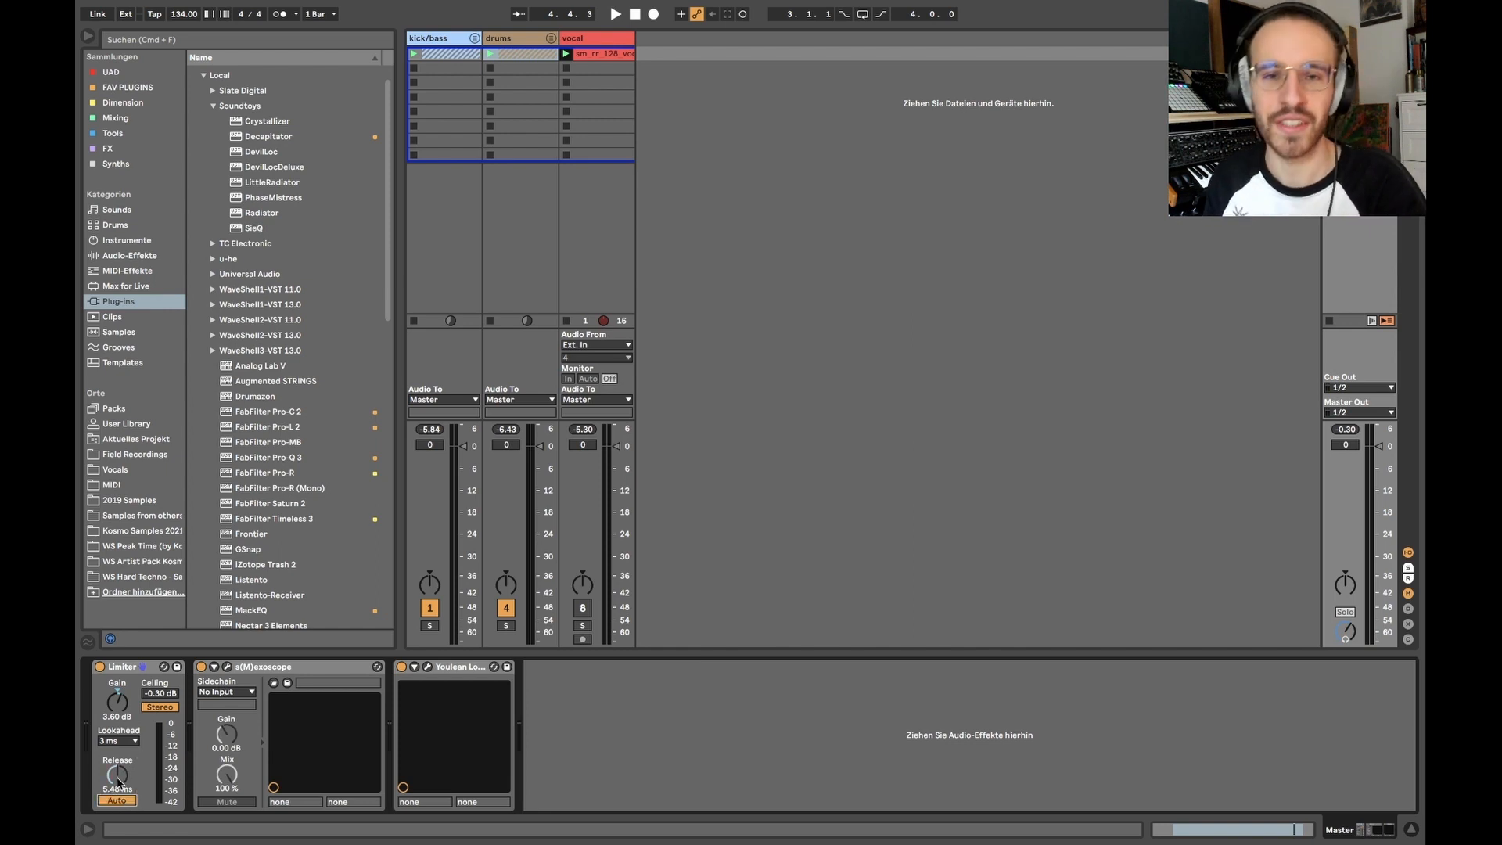
Adjust the master Limiter's release with Auto enabled, raising it to 149 ms and lowering it slightly
left_click_drag(118, 781, 118, 771)
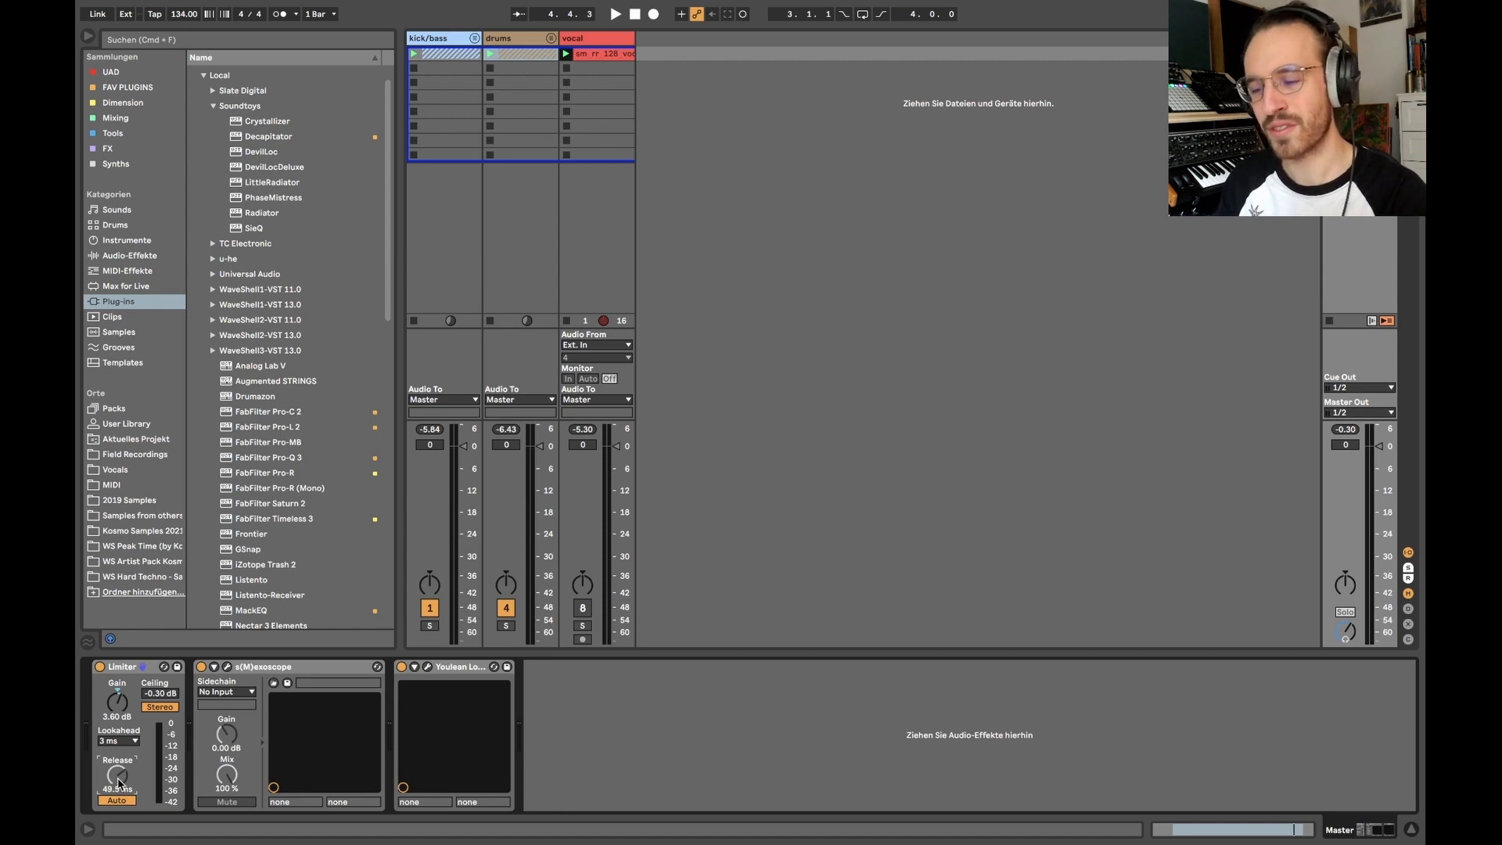
left_click_drag(120, 782, 120, 763)
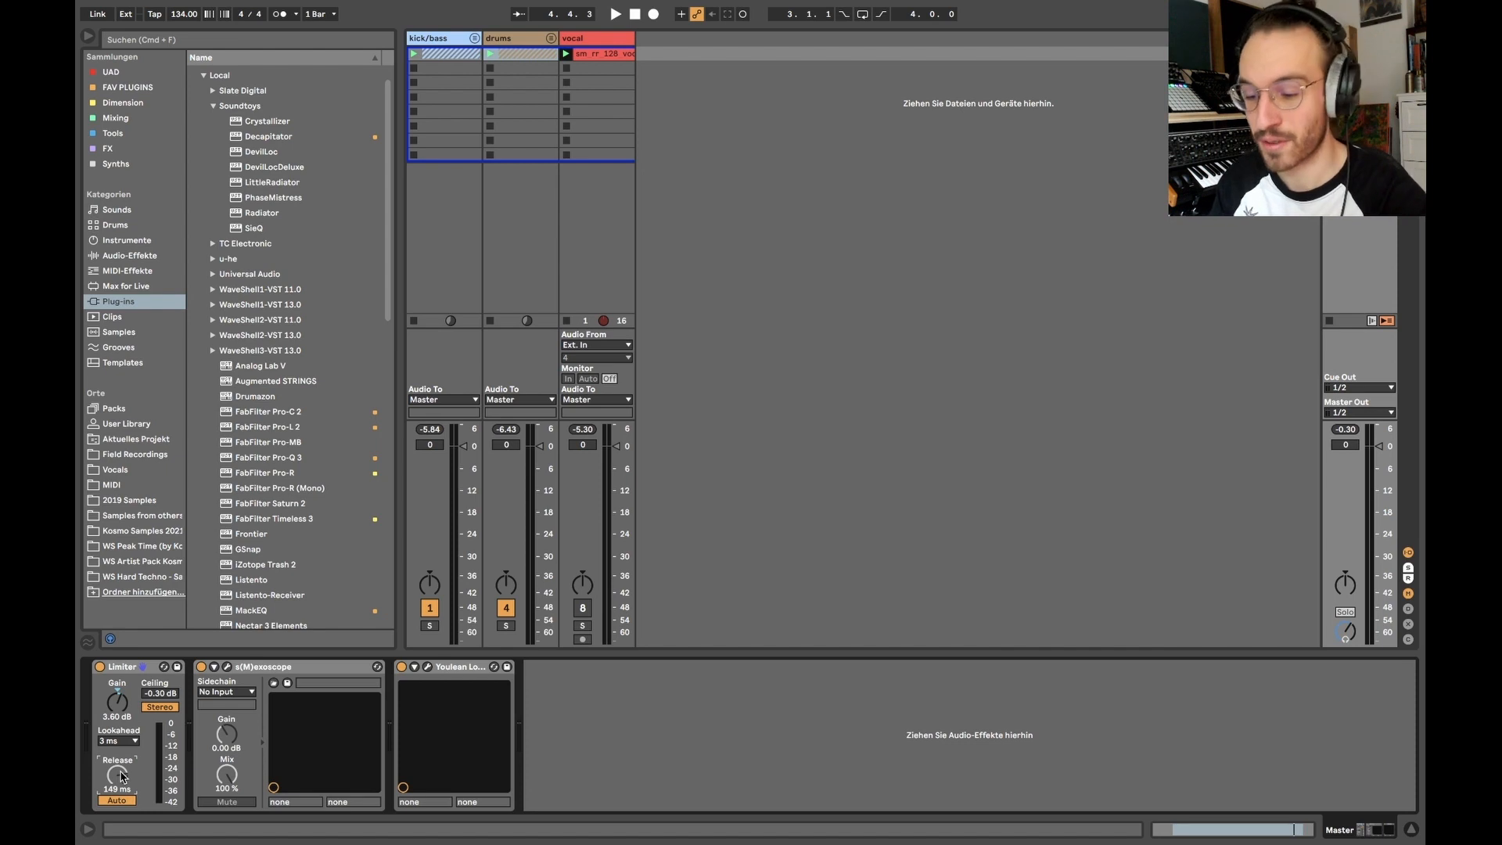
left_click_drag(121, 776, 121, 785)
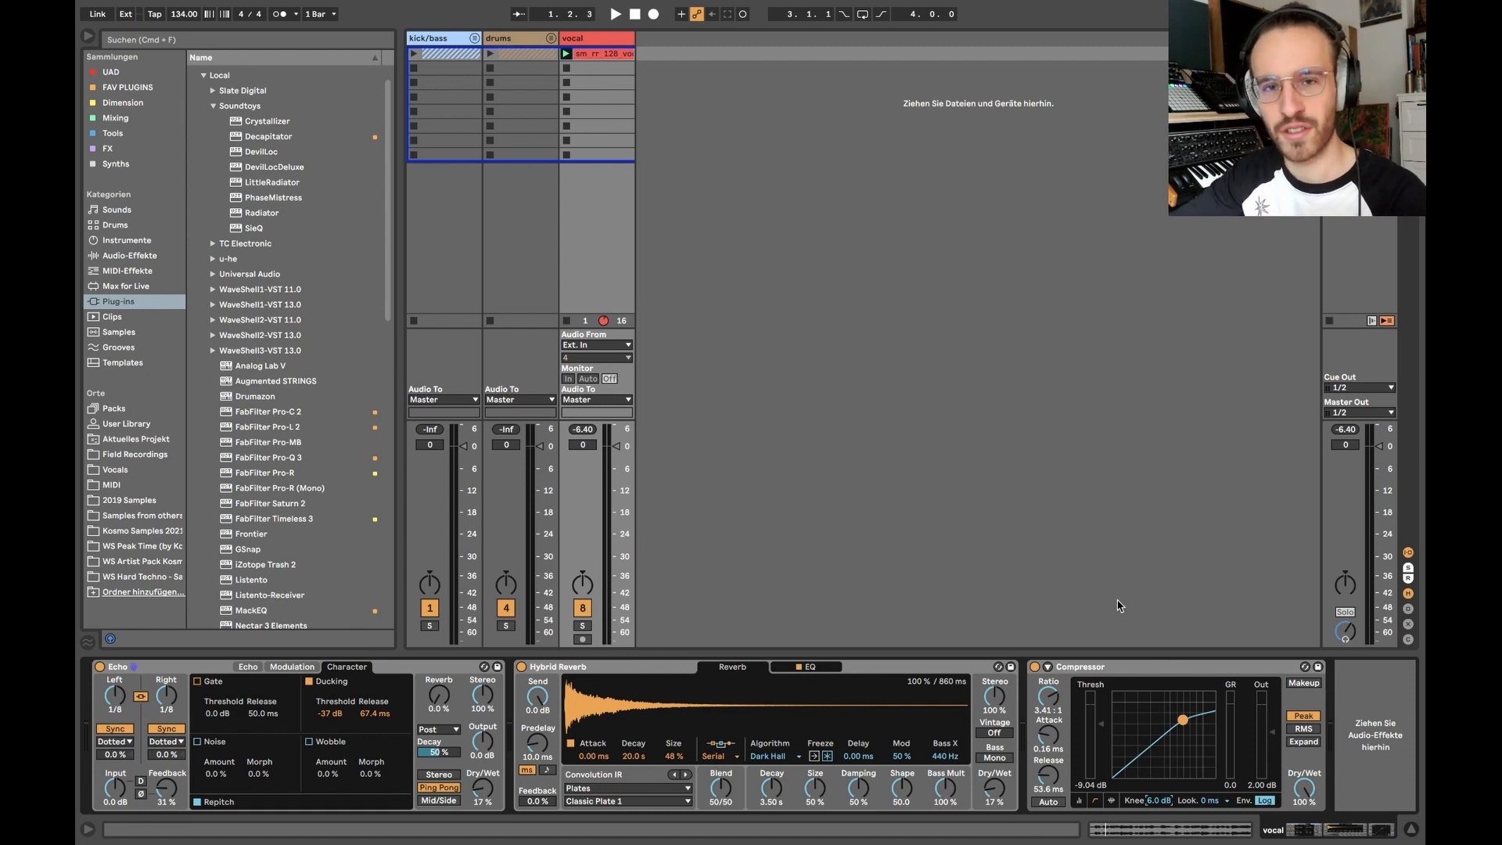
Solo the vocal track and play it, comparing the sound with its Compressor bypassed and active
mouse_move(1159, 801)
left_mouse_down()
mouse_move(1159, 747)
mouse_move(1160, 821)
mouse_move(1160, 774)
mouse_move(1163, 806)
left_mouse_up()
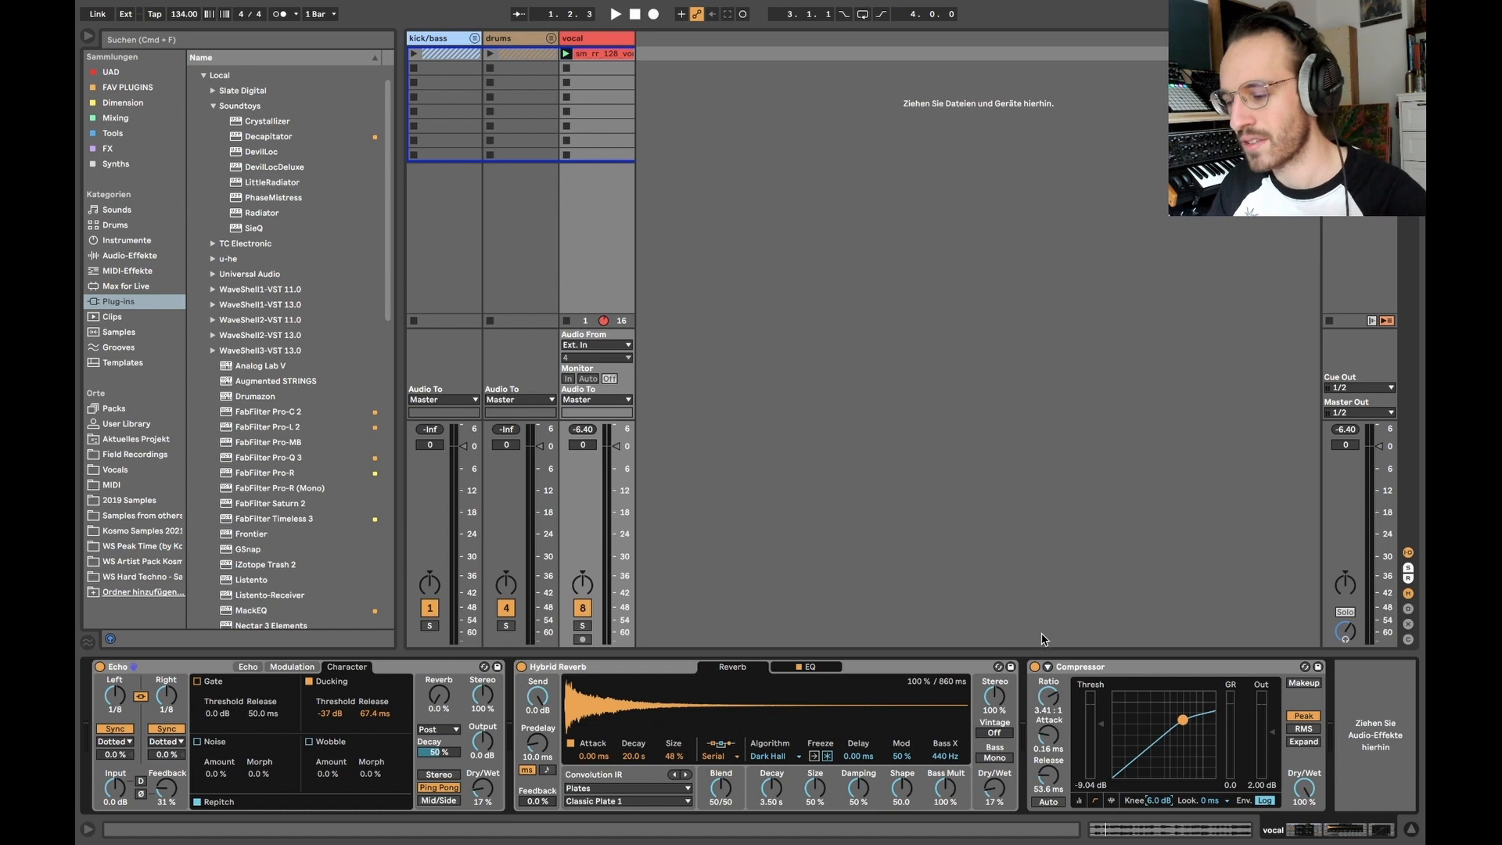
left_click(583, 625)
key("space")
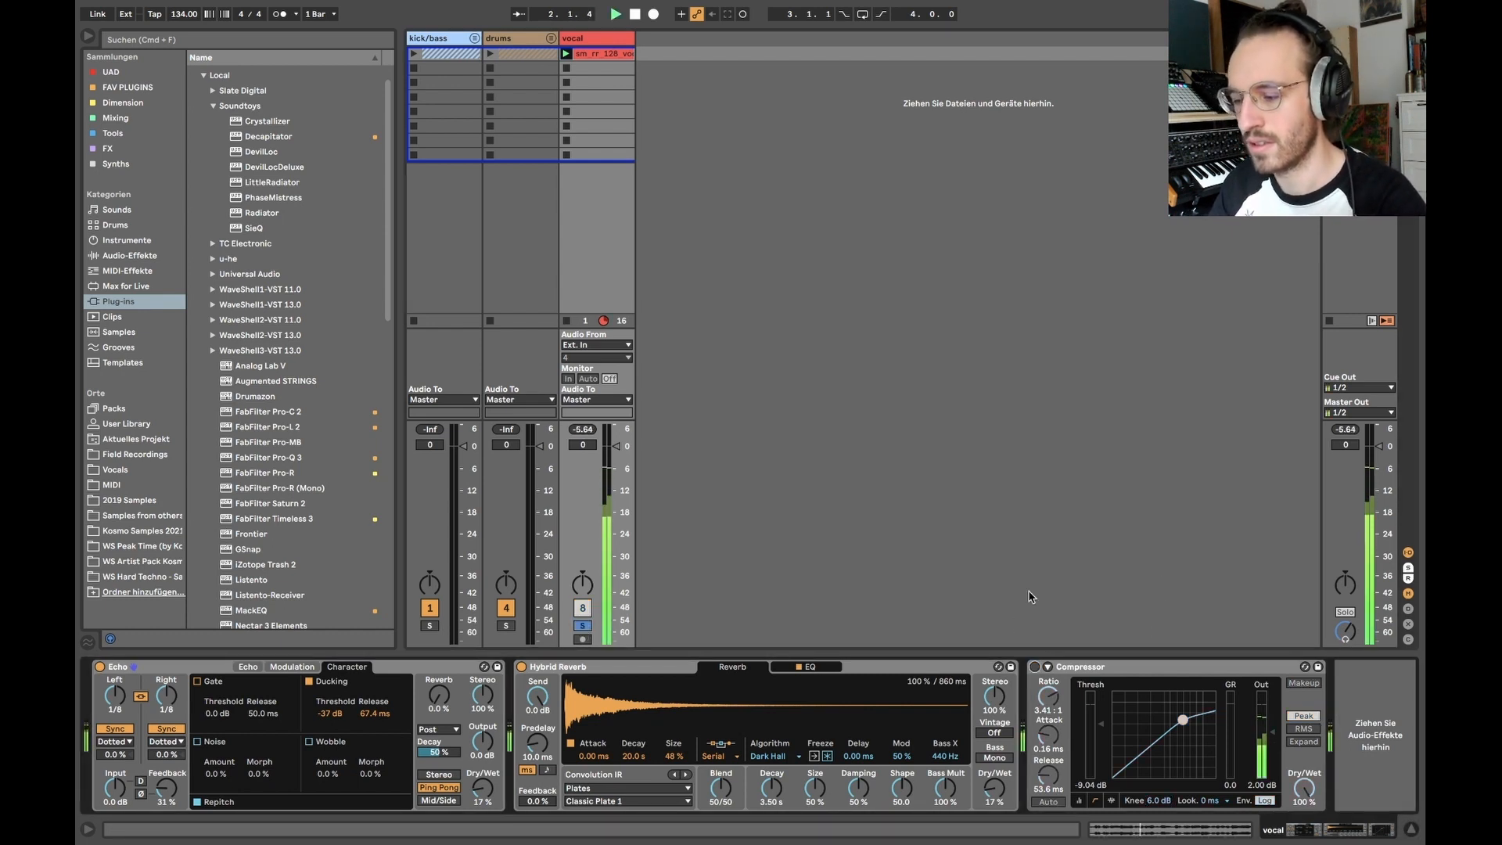
left_click(1035, 667)
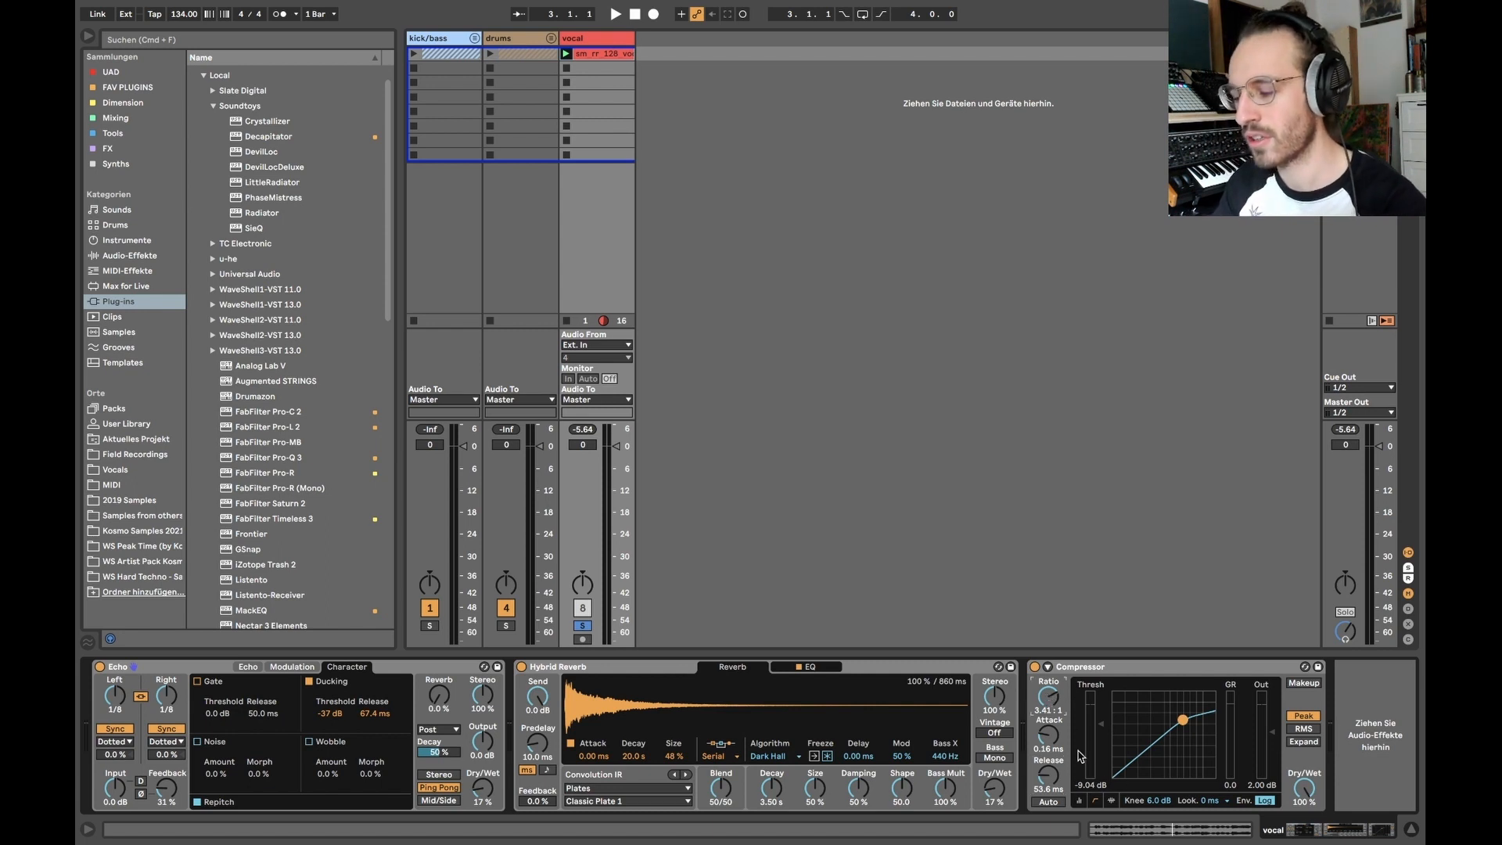
Play the soloed vocal with the Compressor's knee at 18 dB, and reduce the knee to 0.0 dB
left_click_drag(1147, 800, 1167, 799)
key("space")
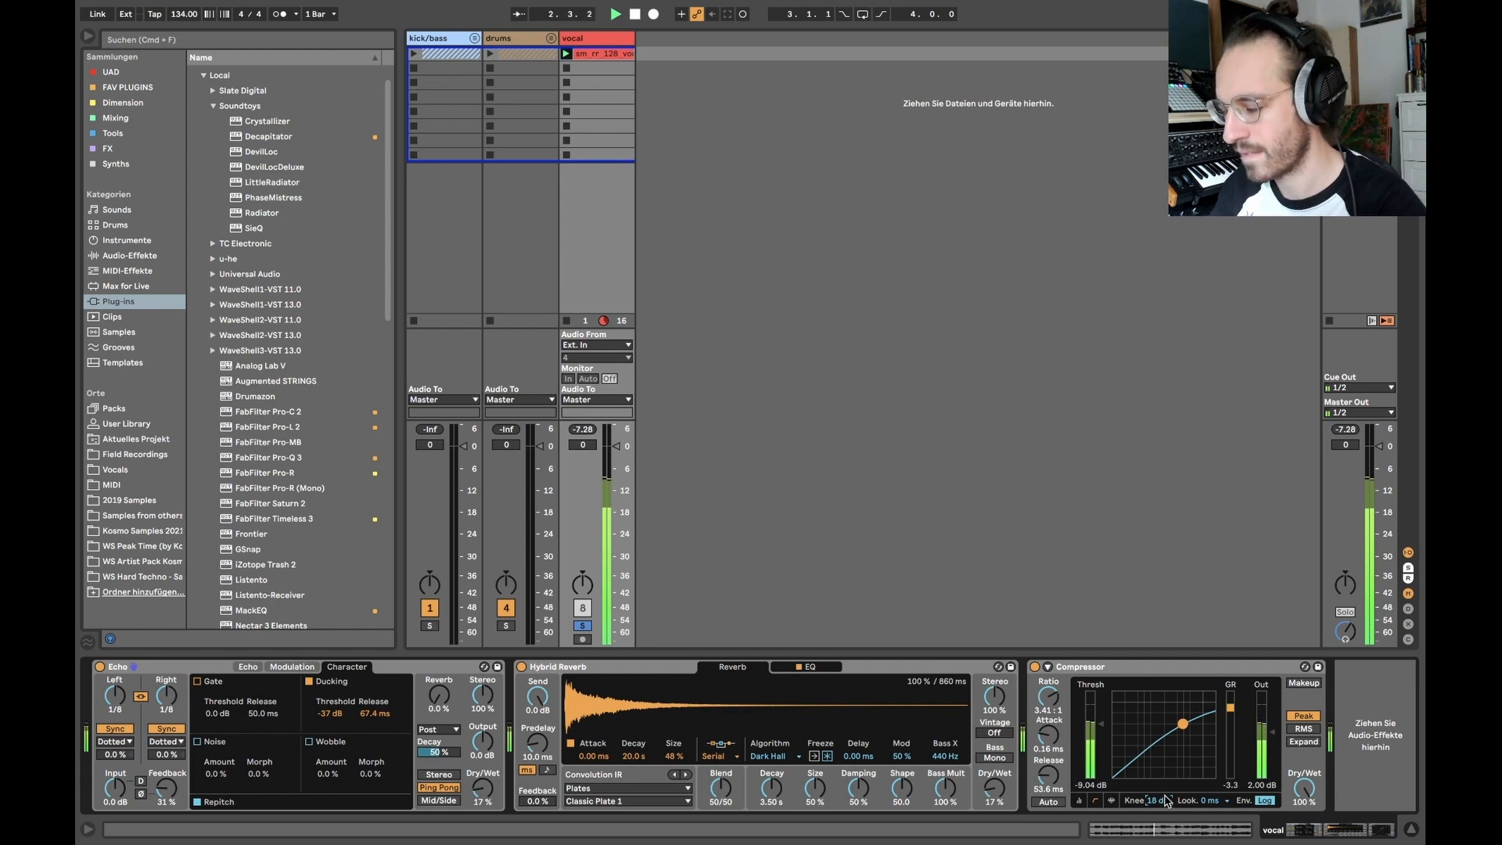
left_click_drag(1165, 797, 1165, 798)
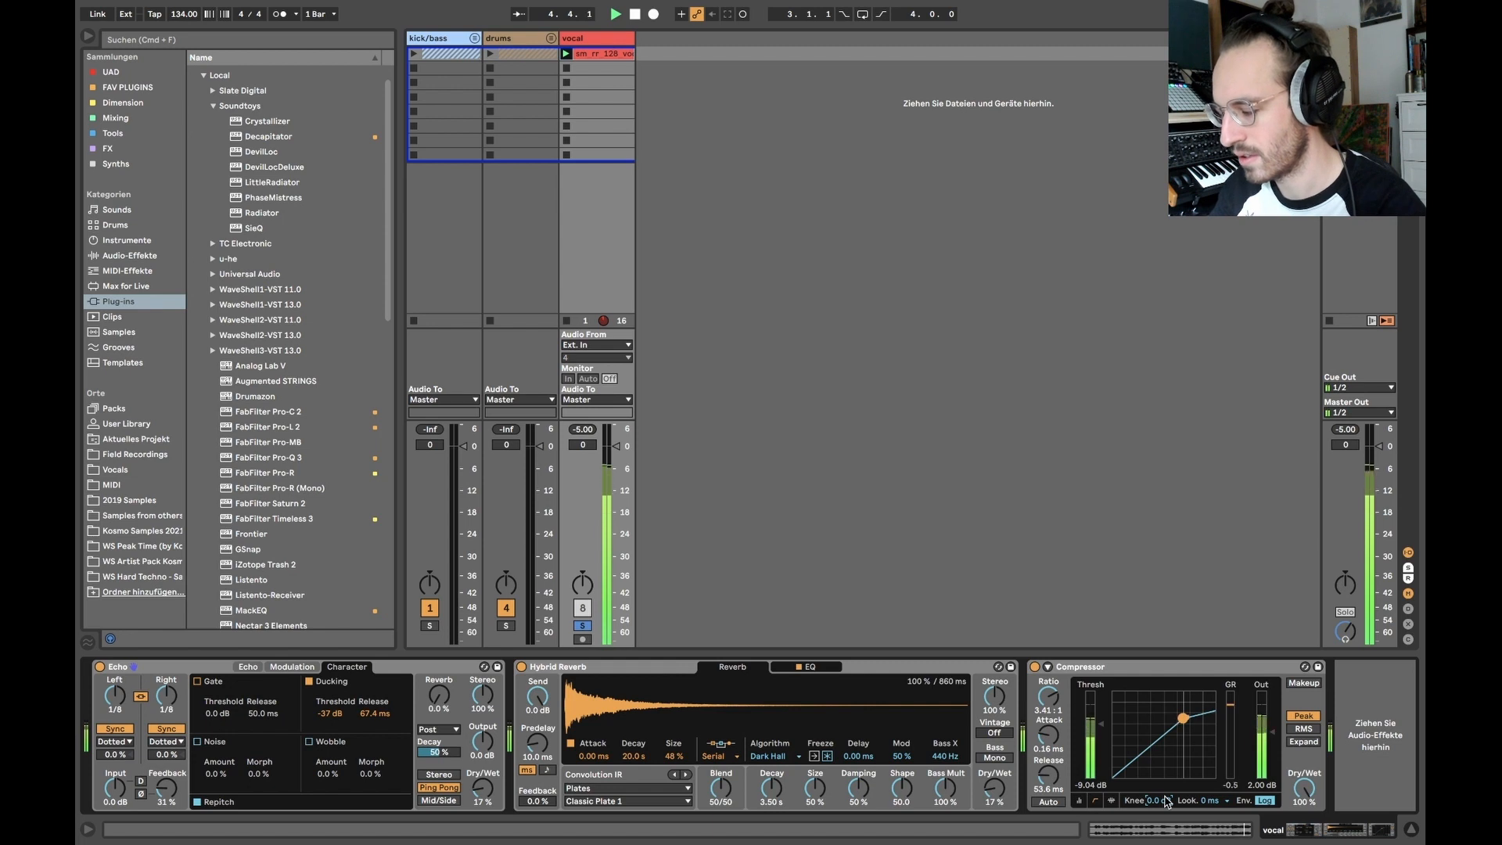
key("space")
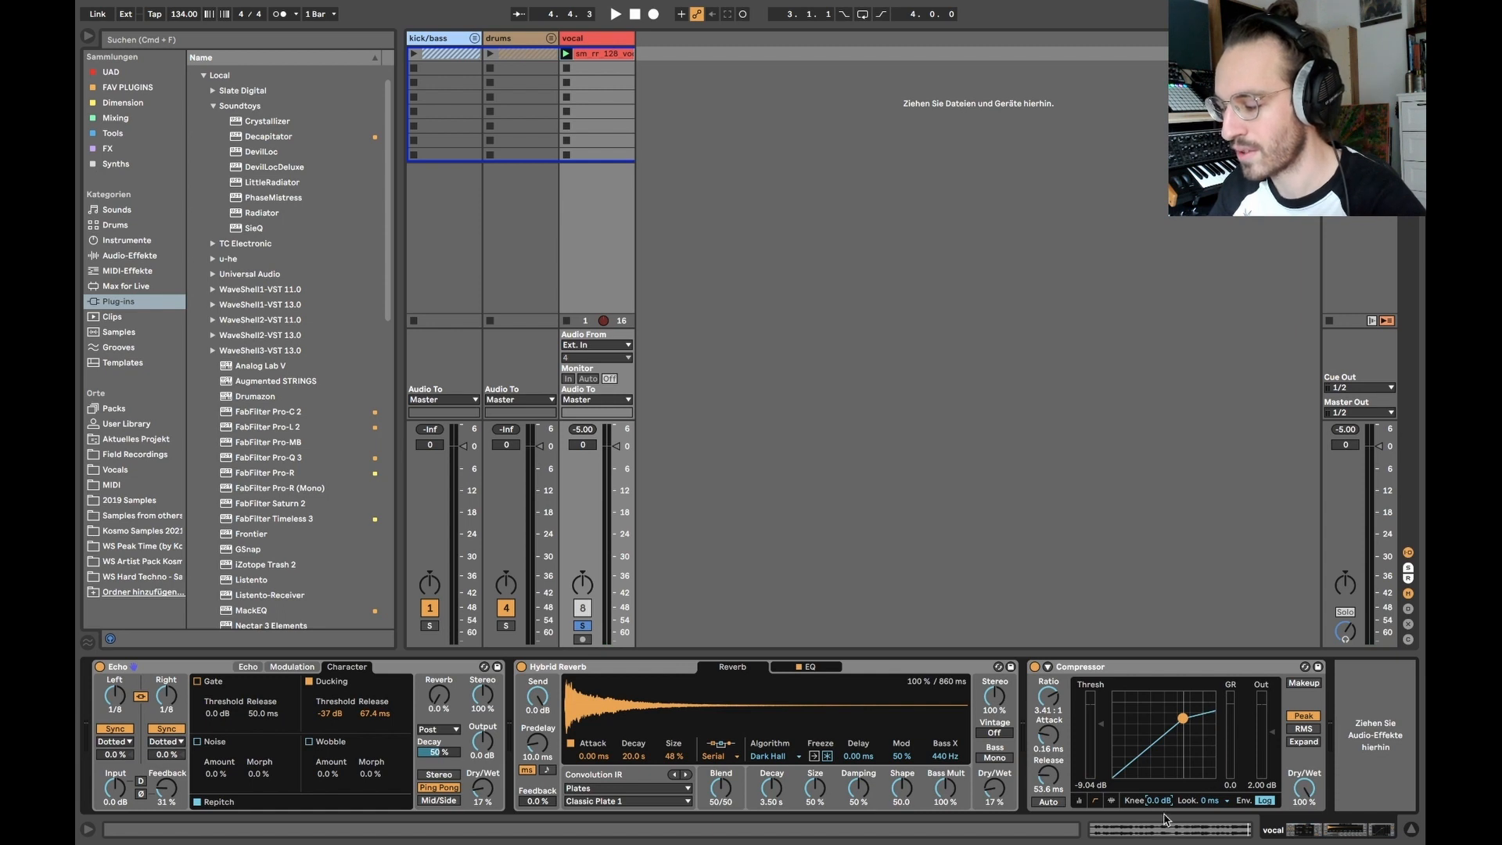
Compare the vocal Compressor's knee at 18 dB and 0.0 dB during playback, finishing at 18 dB
mouse_move(1164, 802)
left_mouse_down()
mouse_move(1164, 774)
mouse_move(1159, 830)
mouse_move(1164, 775)
left_mouse_up()
key("space")
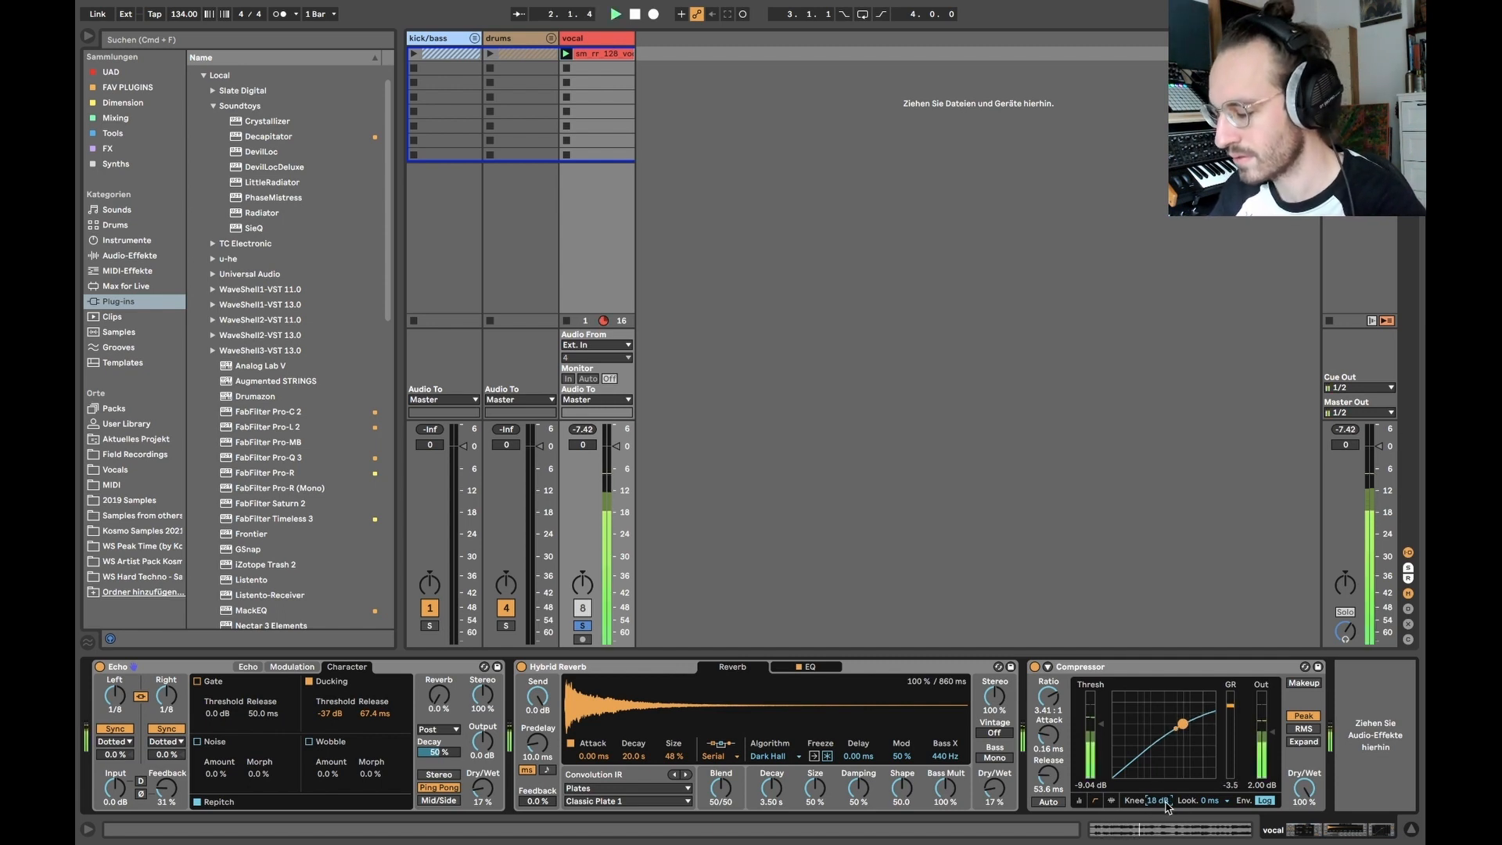
left_click_drag(1165, 803, 1165, 830)
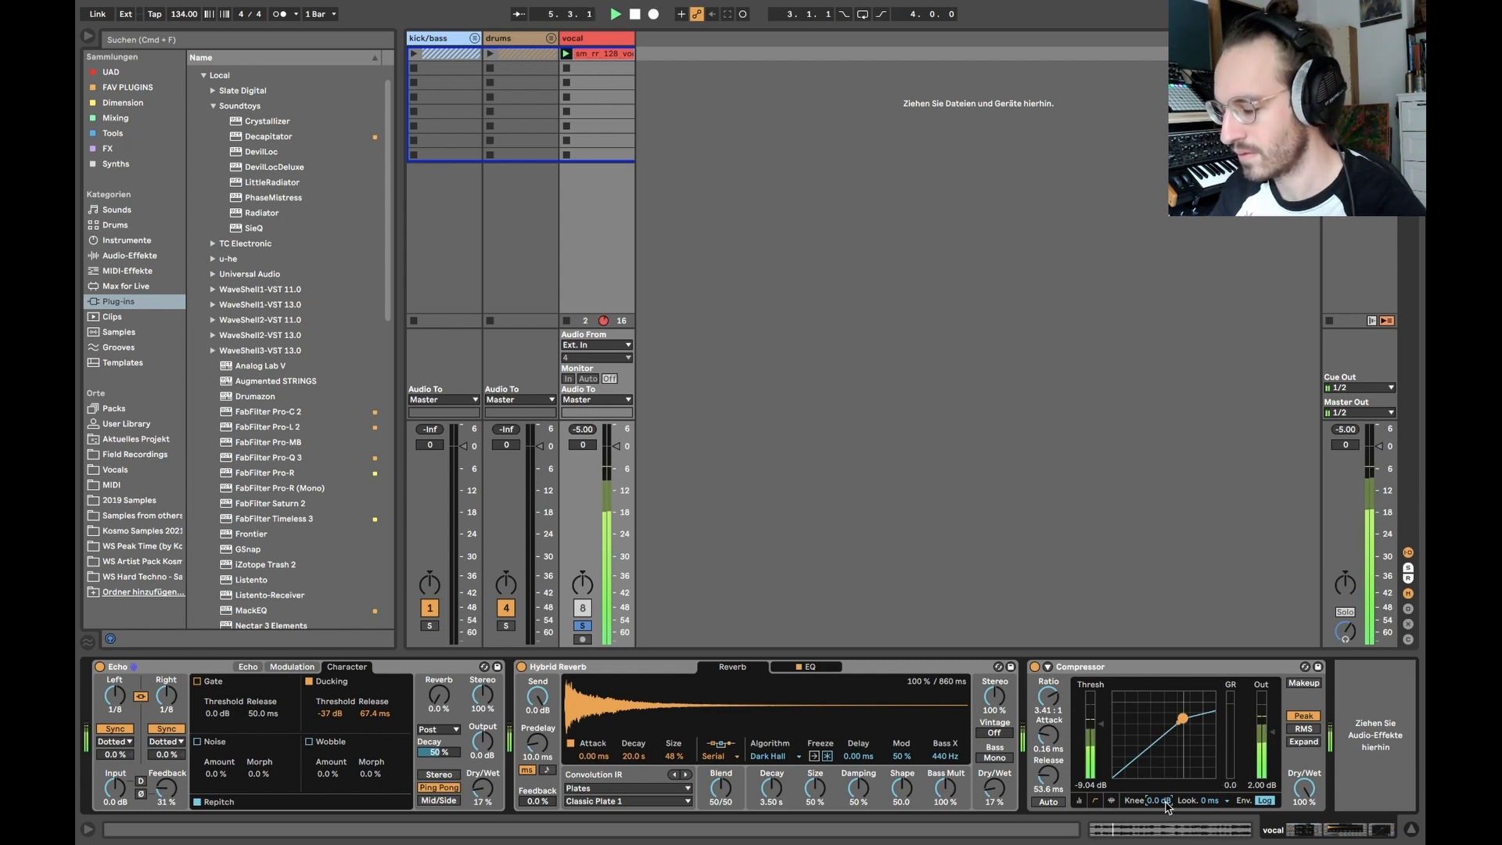
left_click_drag(1166, 804, 1166, 775)
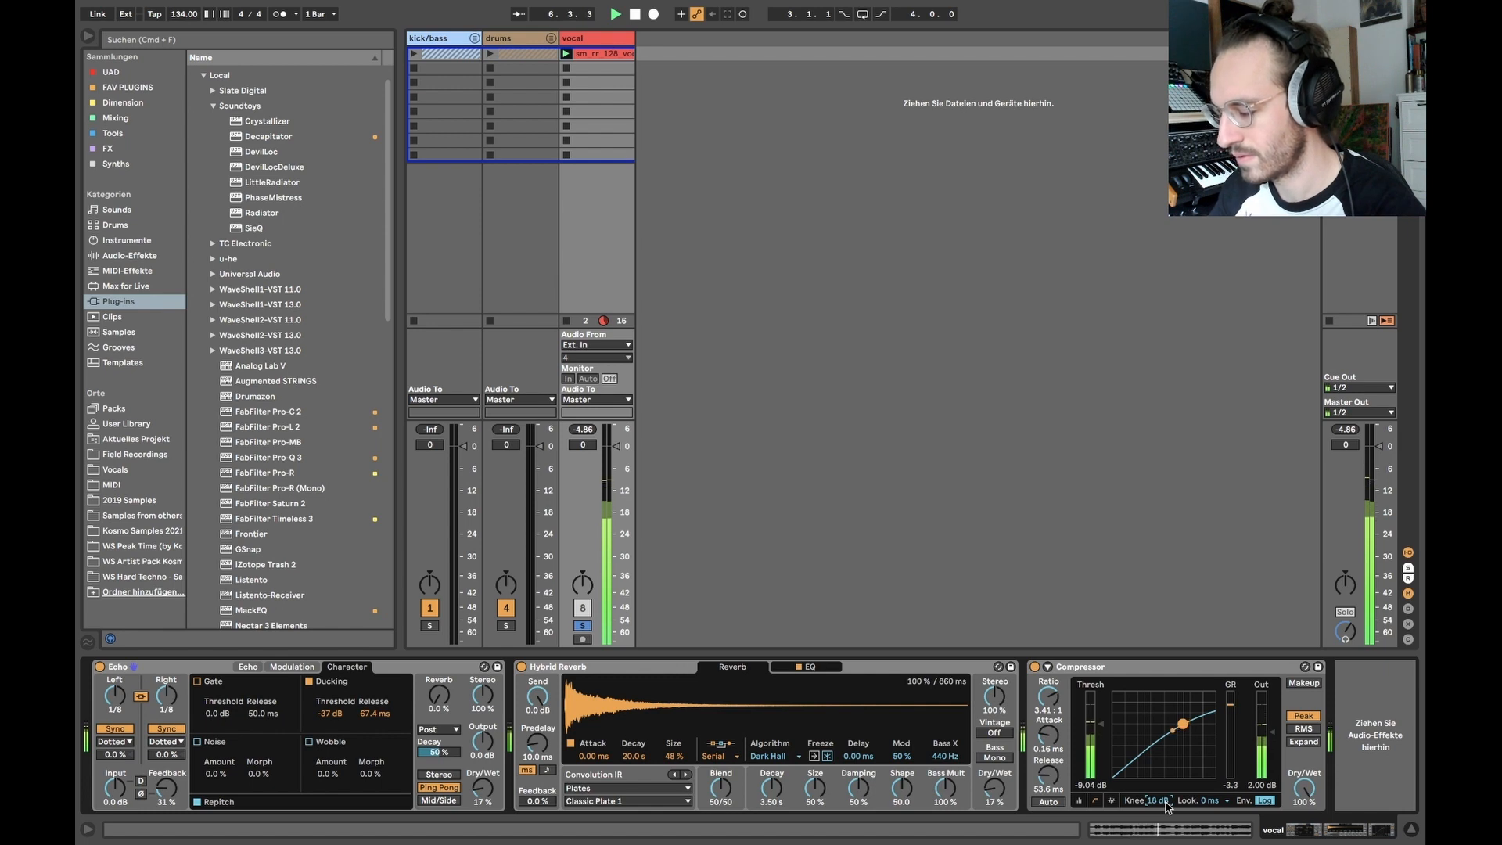
key("space")
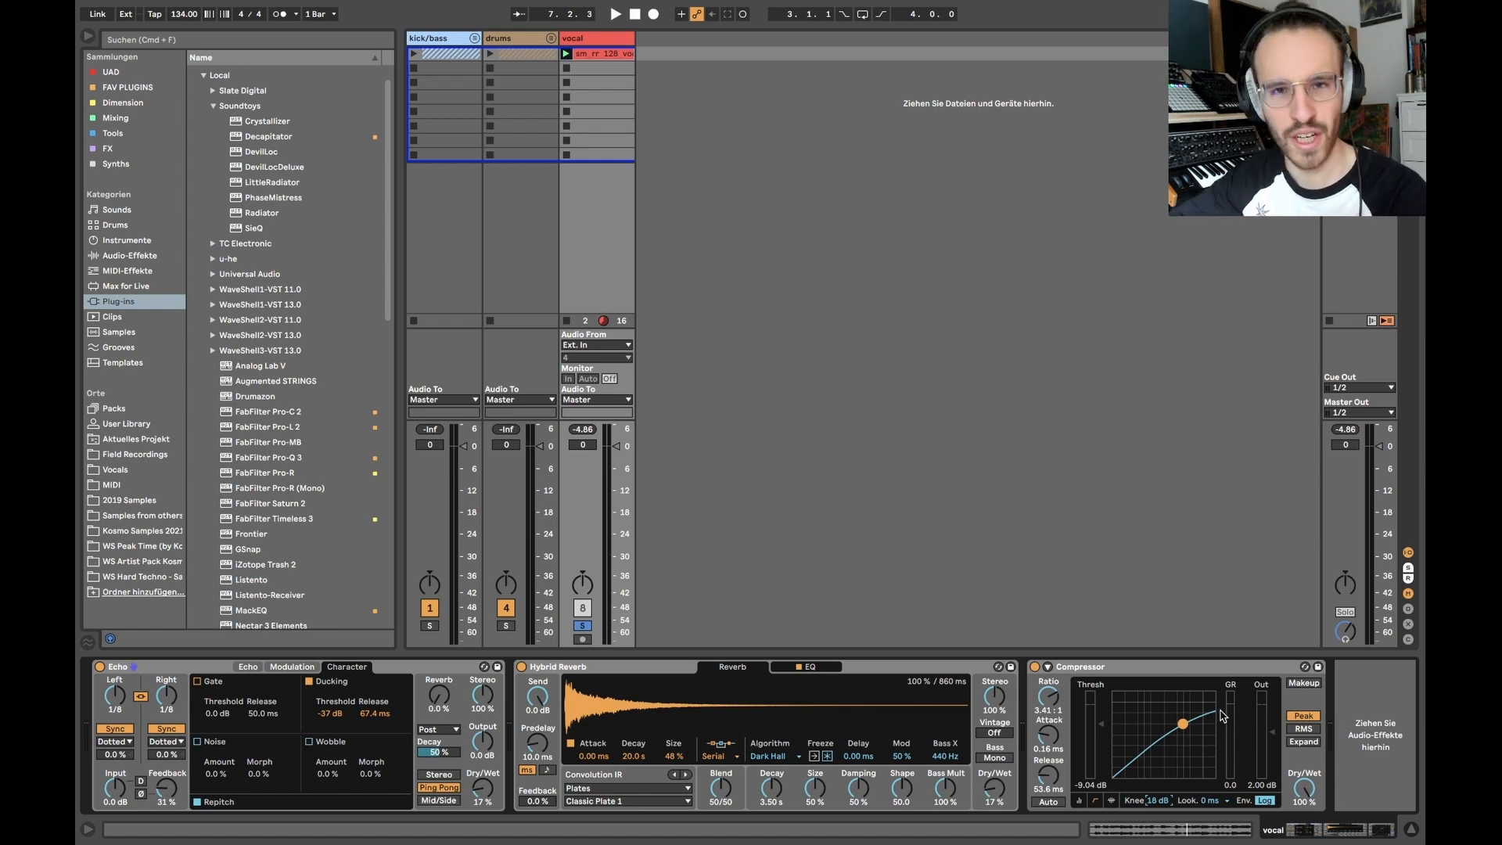
With playback stopped, try the vocal Compressor's knee at 0.0 dB, 18 dB and 9.0 dB to compare the curve shapes
left_click_drag(1160, 801, 1160, 837)
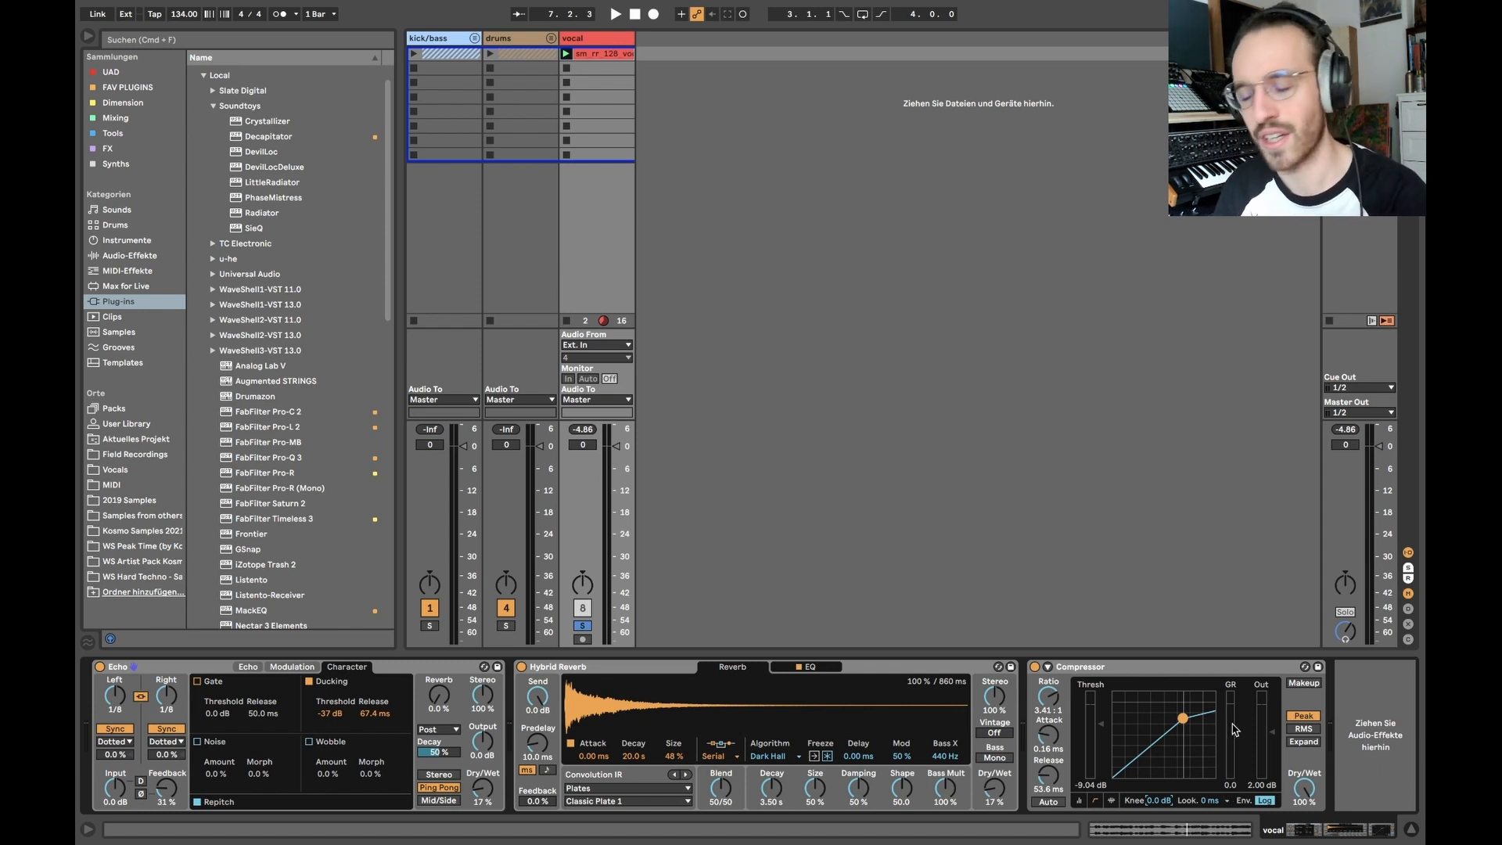
mouse_move(1160, 801)
left_mouse_down()
mouse_move(1160, 777)
mouse_move(1160, 807)
left_mouse_up()
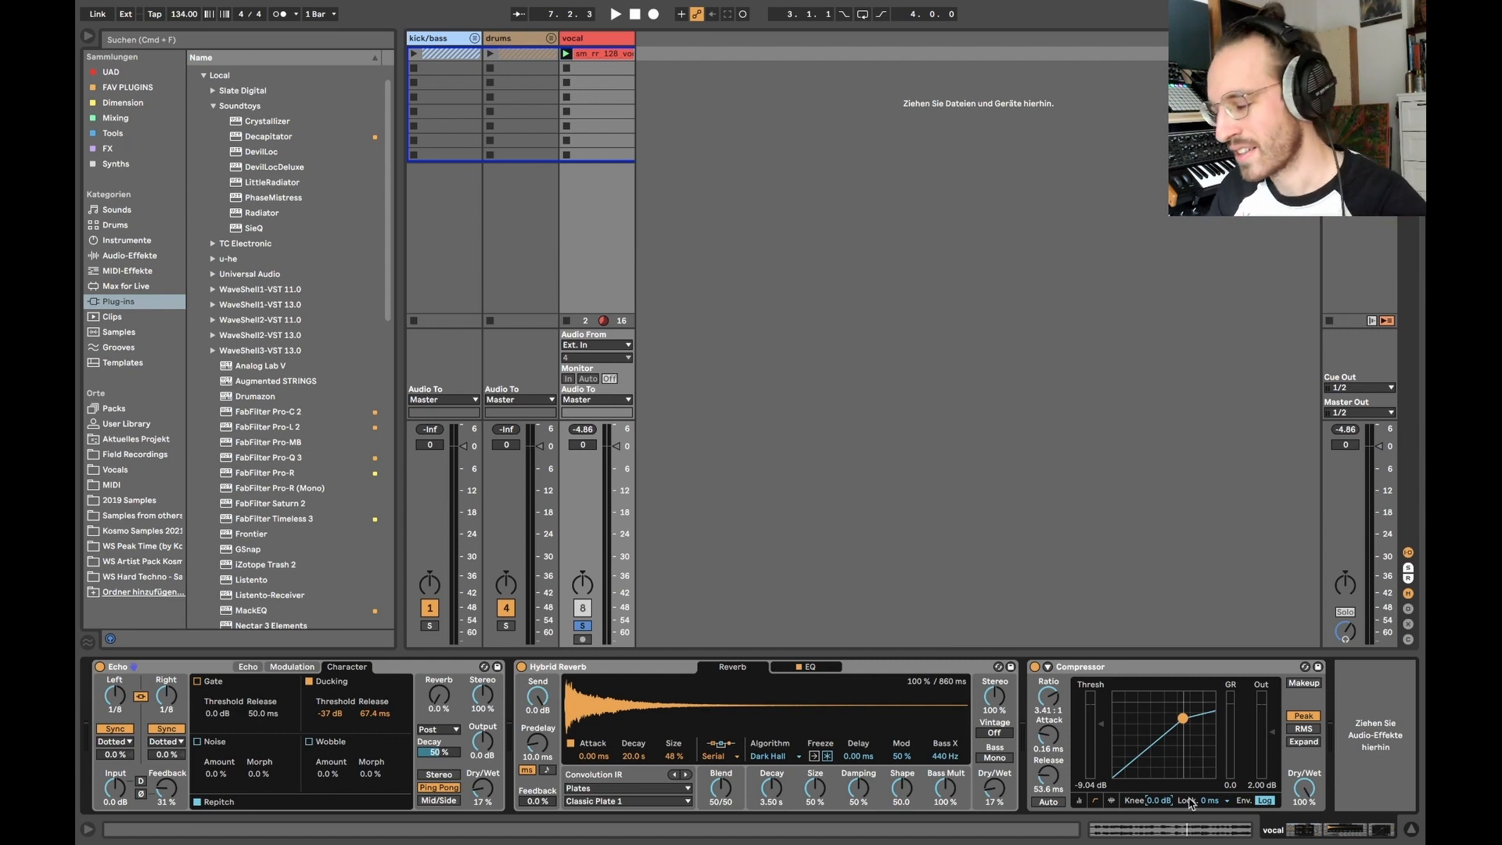
left_click_drag(1170, 806, 1169, 766)
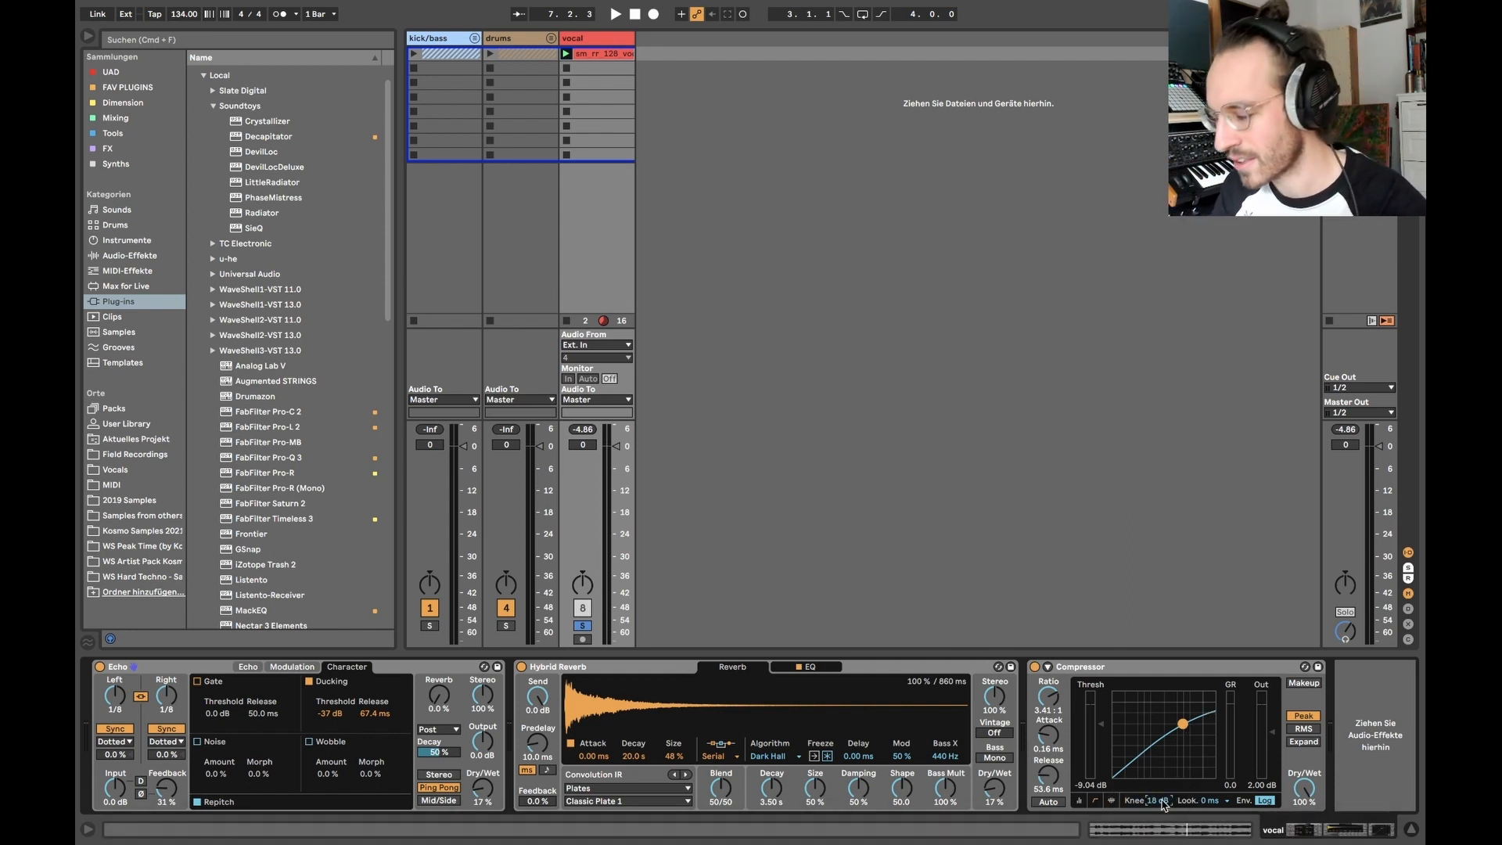
mouse_move(1158, 801)
left_mouse_down()
mouse_move(1161, 833)
mouse_move(1158, 785)
left_mouse_up()
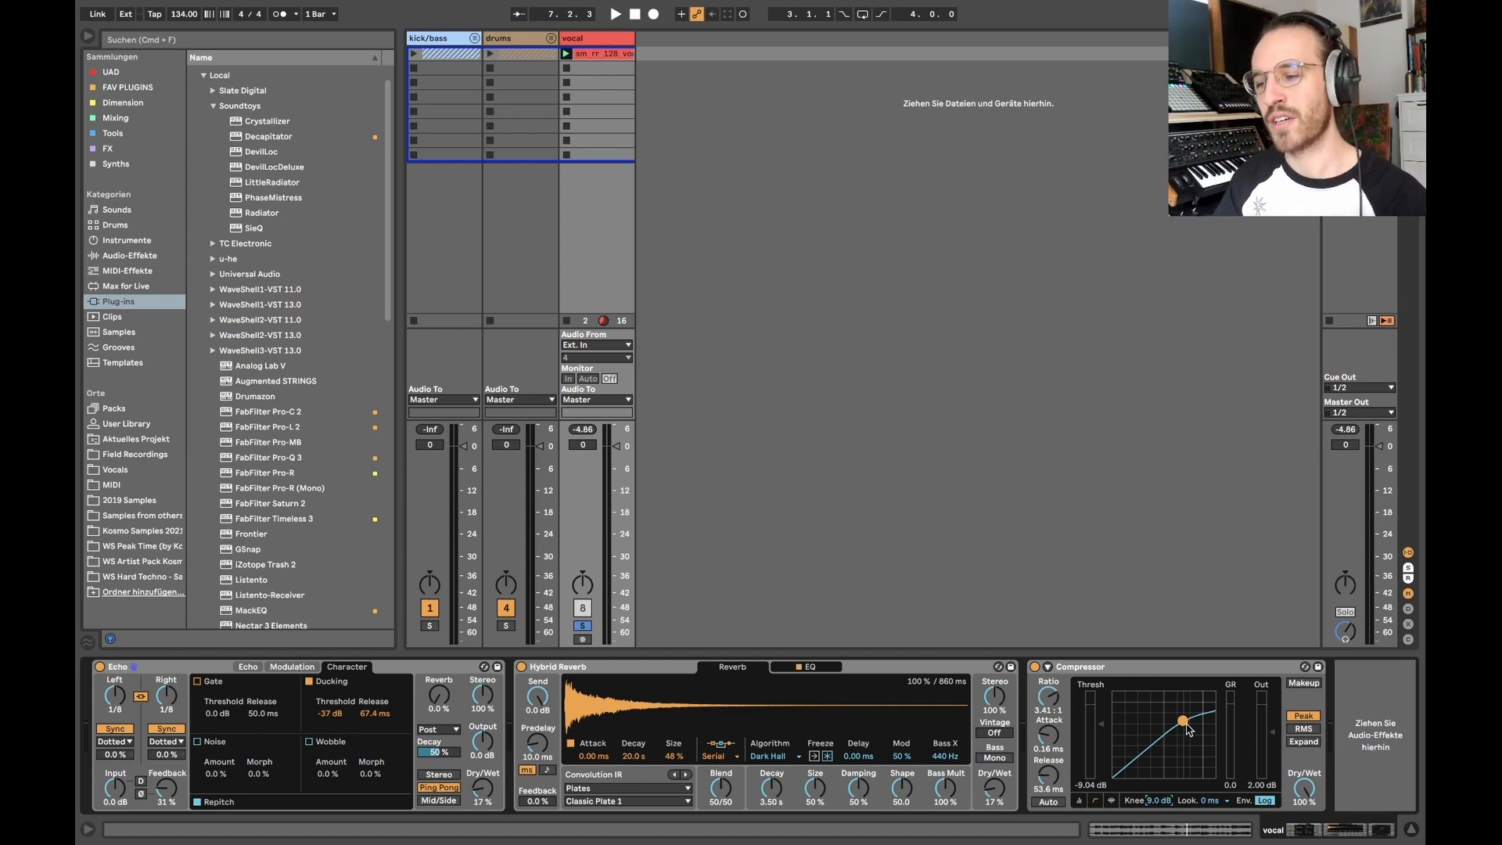
left_click(1099, 726)
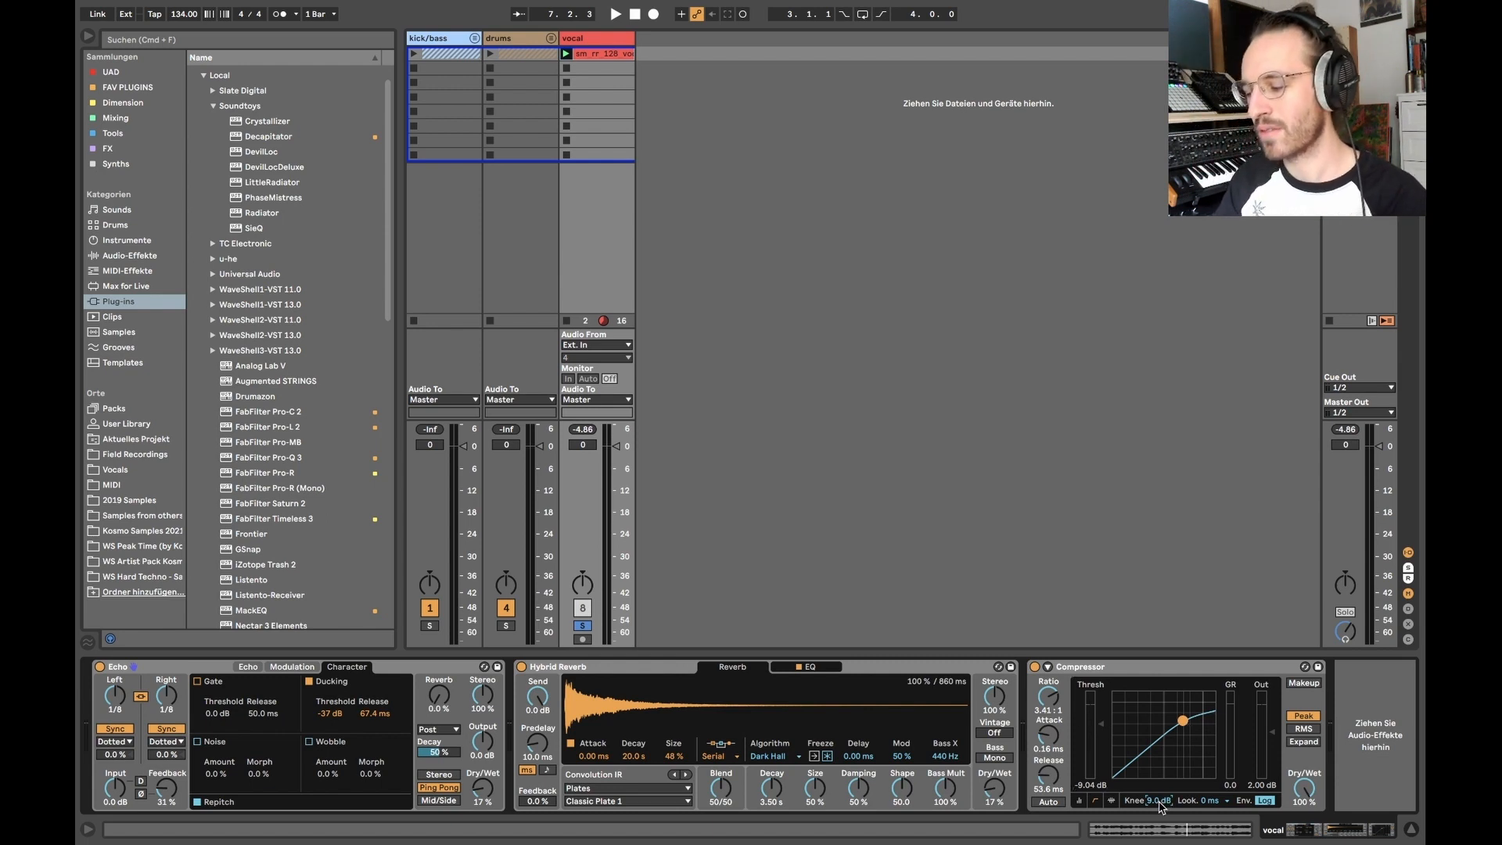
Sweep the vocal Compressor's knee through softer values up to 16 dB, and return it to a hard knee of 0.0 dB
left_click_drag(1161, 806, 1161, 787)
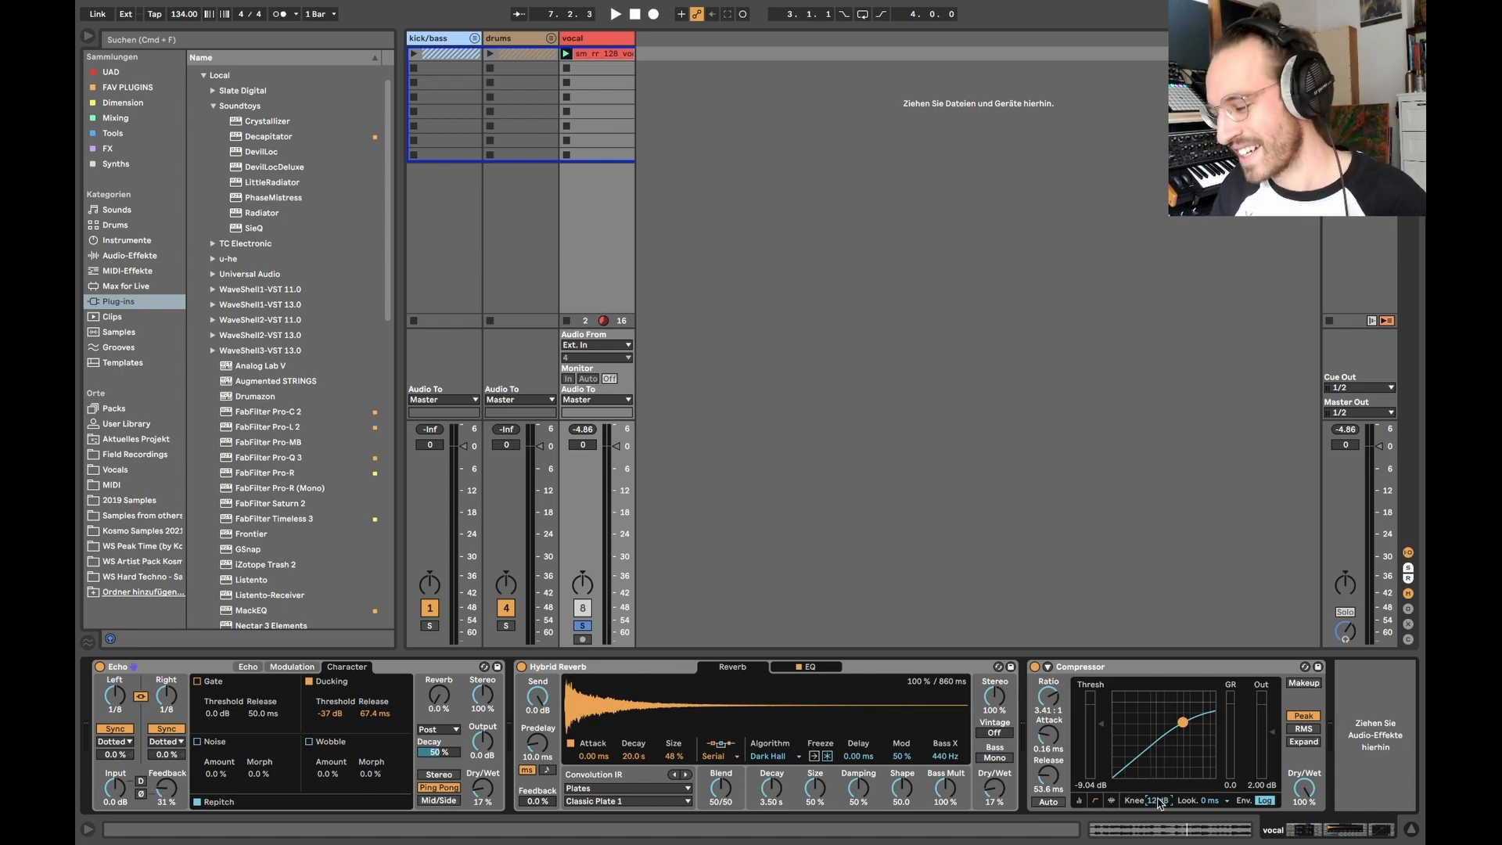
left_click_drag(1159, 801, 1159, 797)
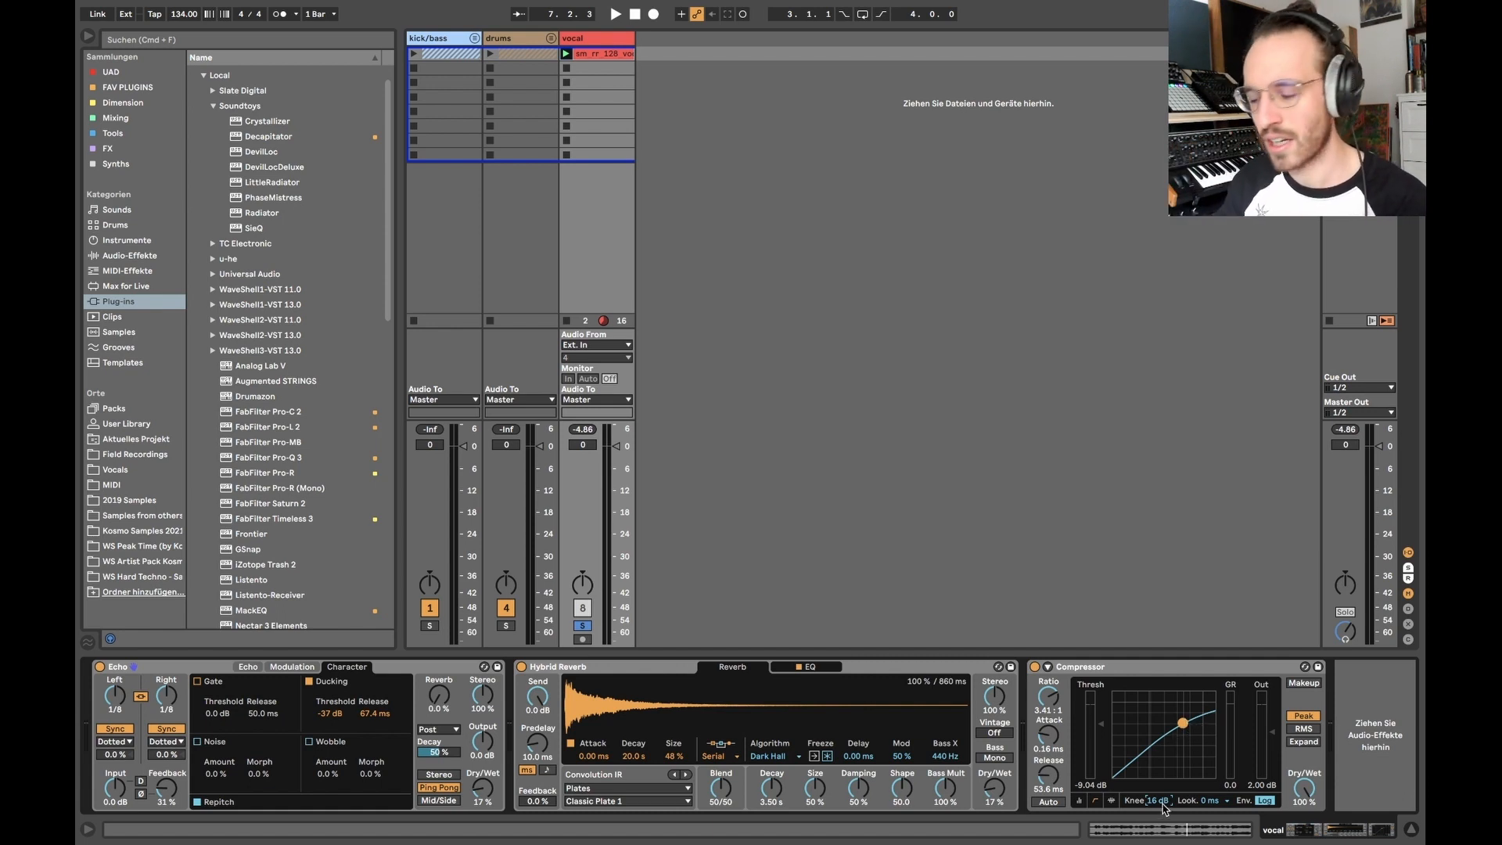
left_click_drag(1163, 807, 1161, 806)
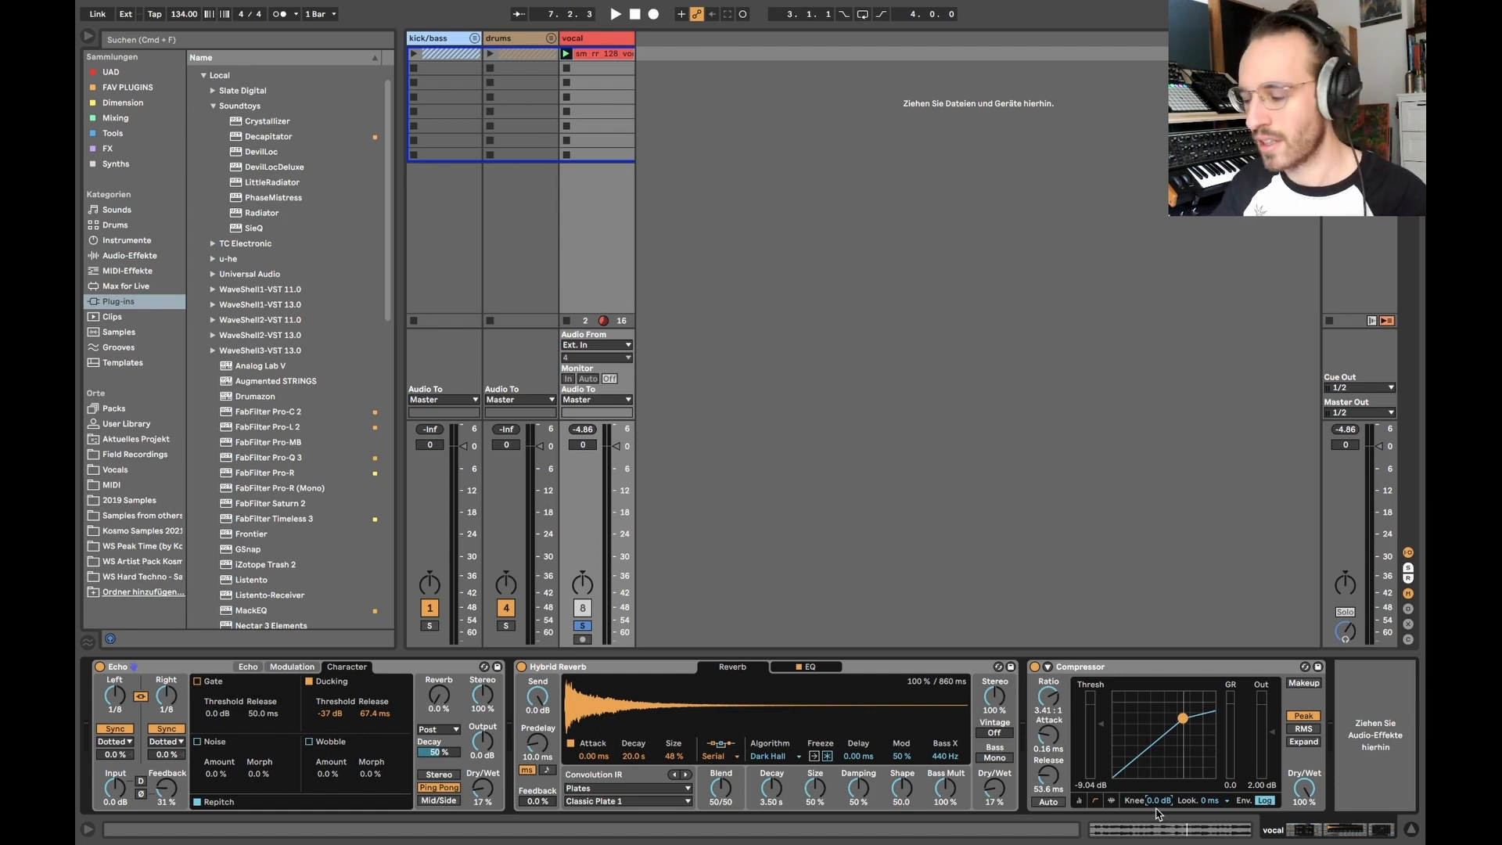
left_click_drag(1156, 814, 1157, 775)
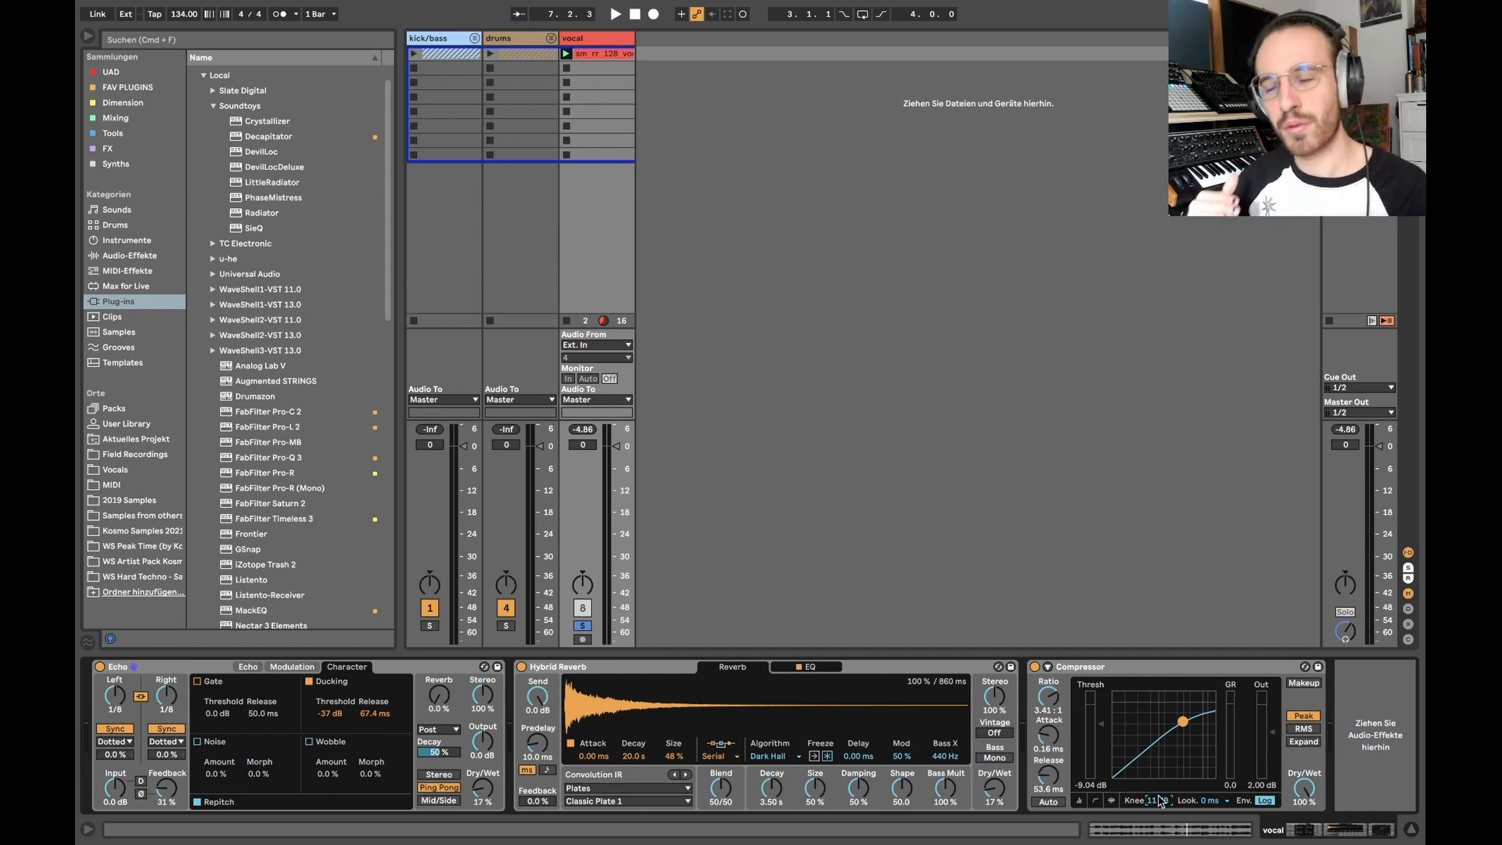
mouse_move(1159, 802)
left_mouse_down()
mouse_move(1159, 789)
mouse_move(1159, 802)
left_mouse_up()
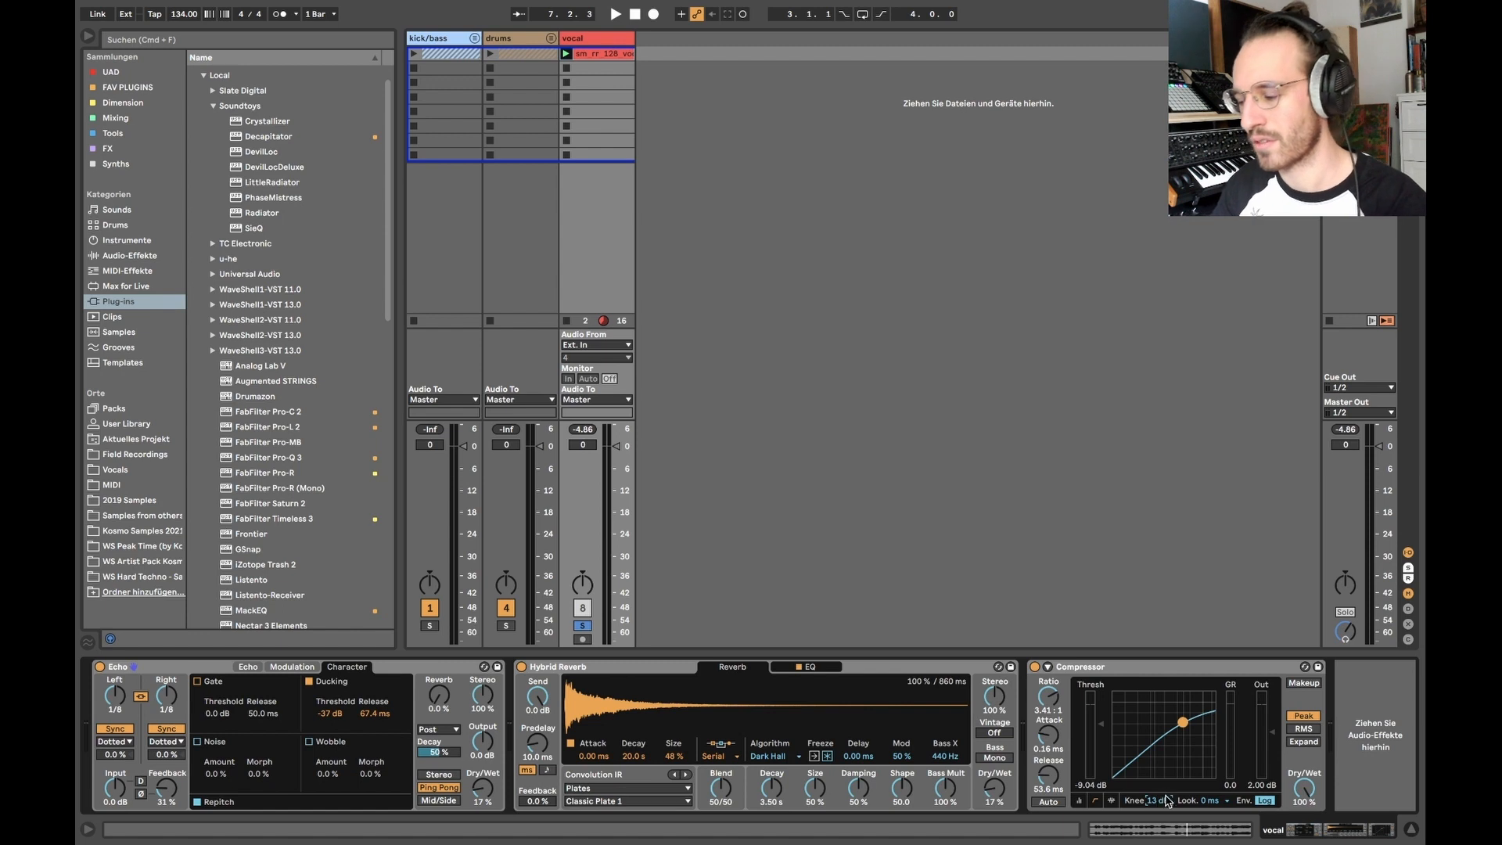
mouse_move(1159, 801)
left_mouse_down()
mouse_move(1159, 785)
mouse_move(1161, 803)
left_mouse_up()
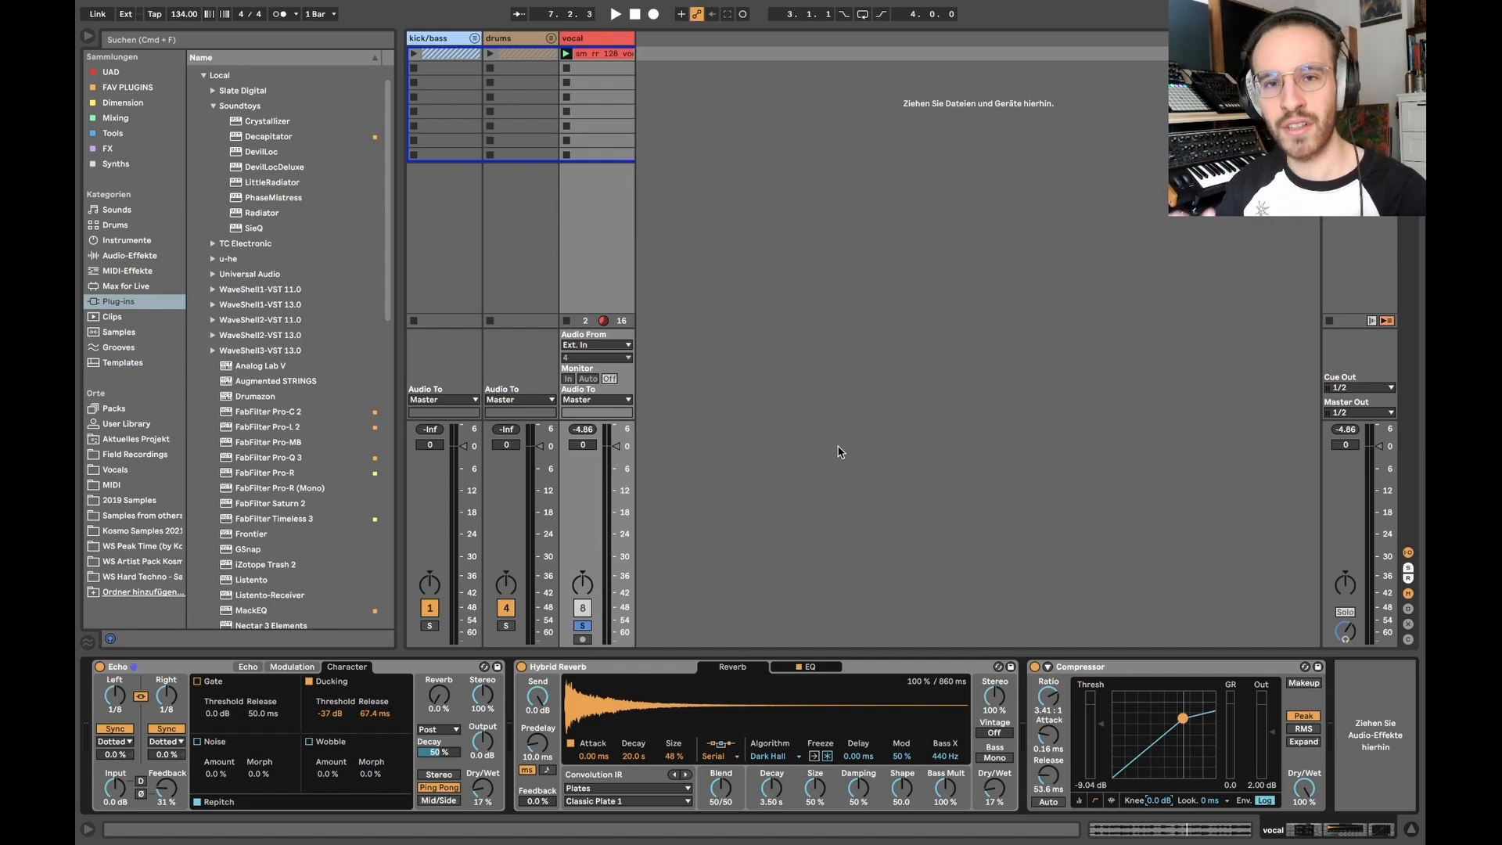
Open the vocal clip's waveform to examine its loud and quiet passages, and return to the vocal track's effects
double_click(603, 54)
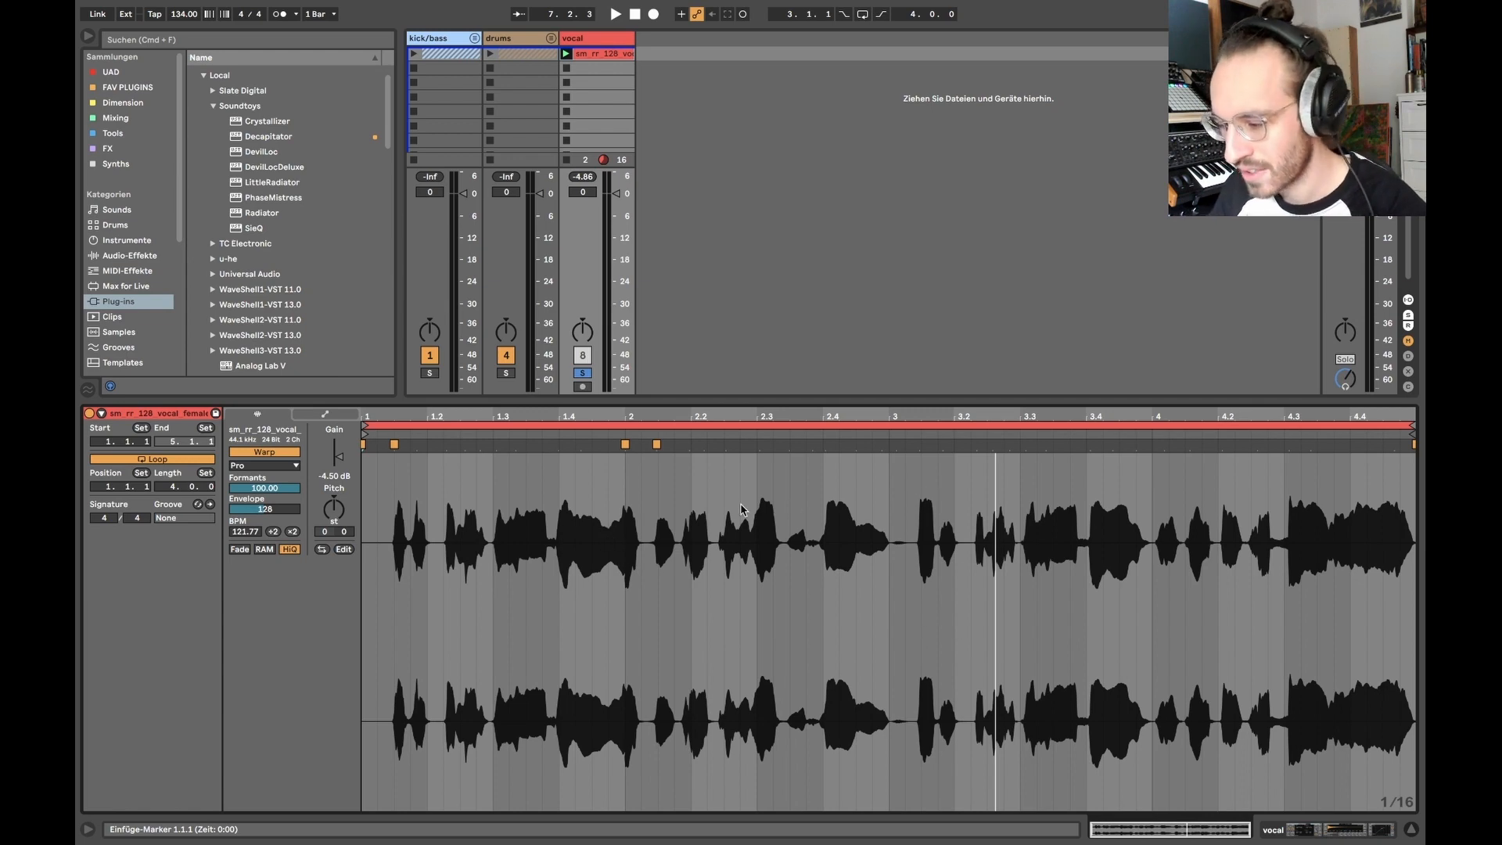
left_click_drag(758, 511, 776, 506)
left_click_drag(560, 516, 594, 515)
left_click(1290, 517)
left_click_drag(1269, 518, 1302, 516)
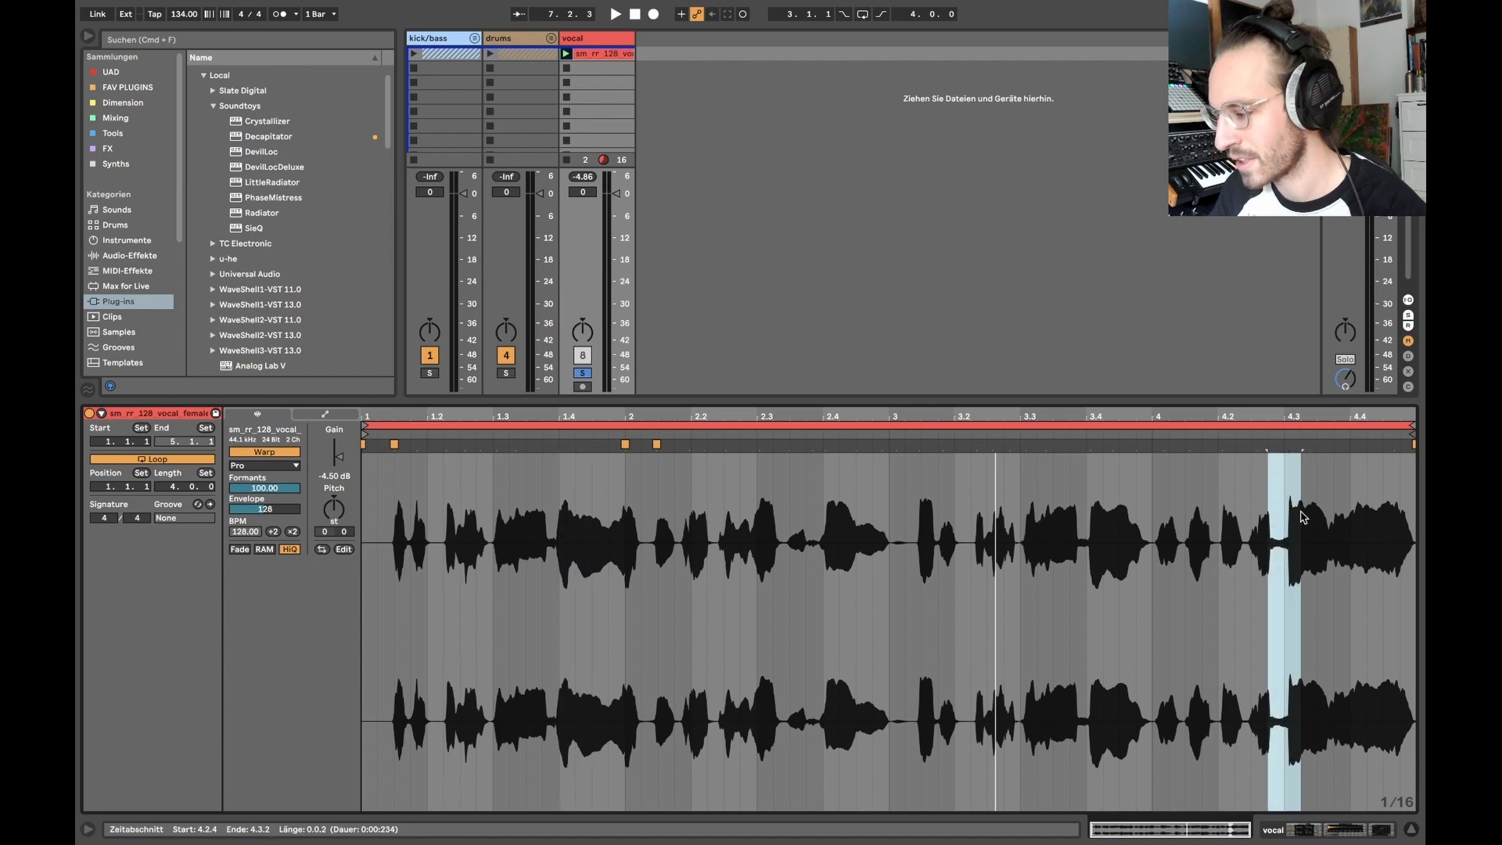
left_click(1284, 516)
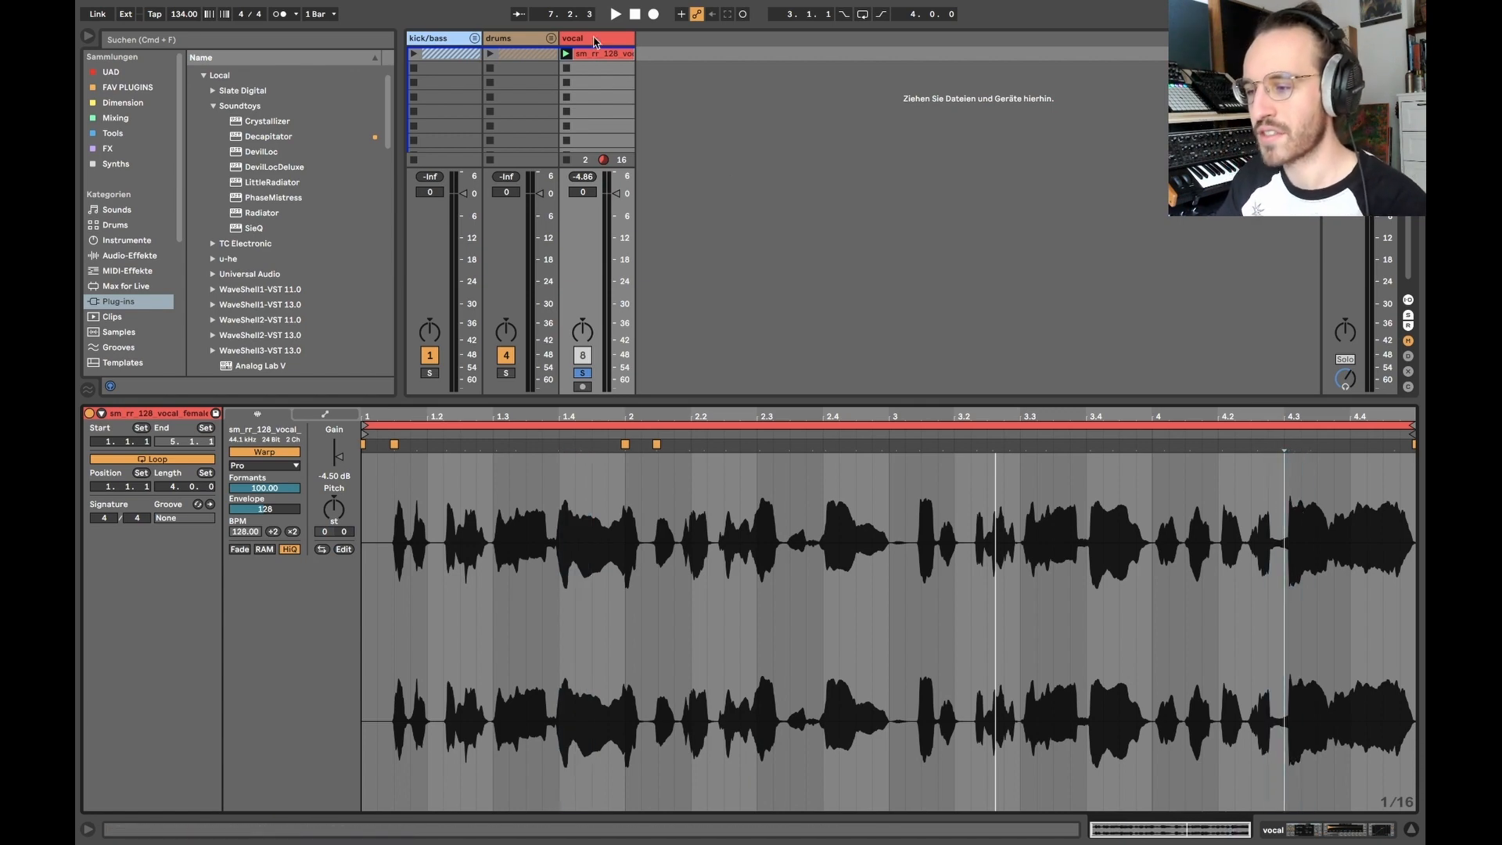
left_click(595, 41)
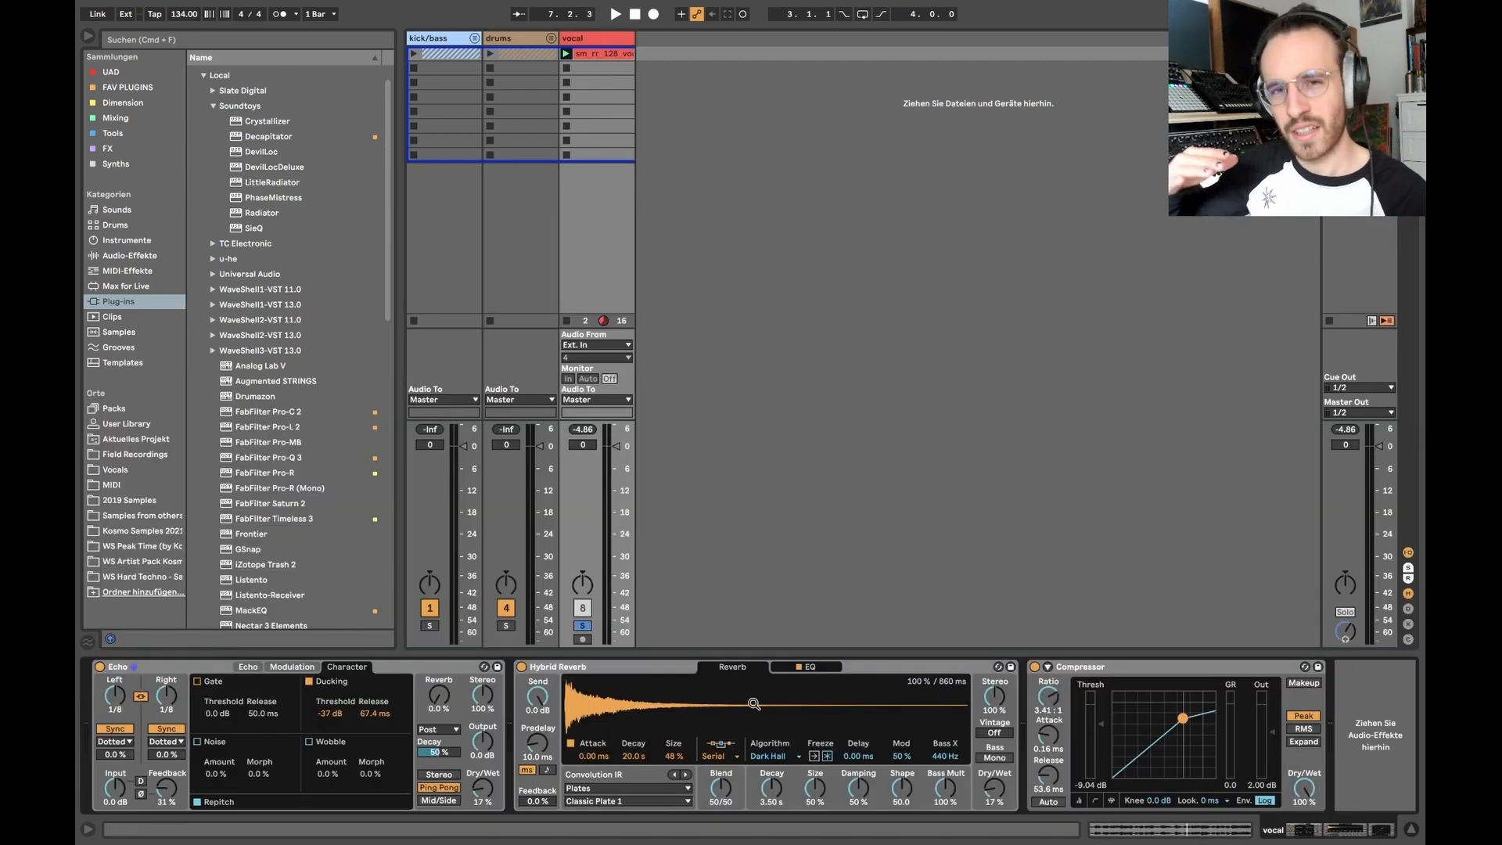